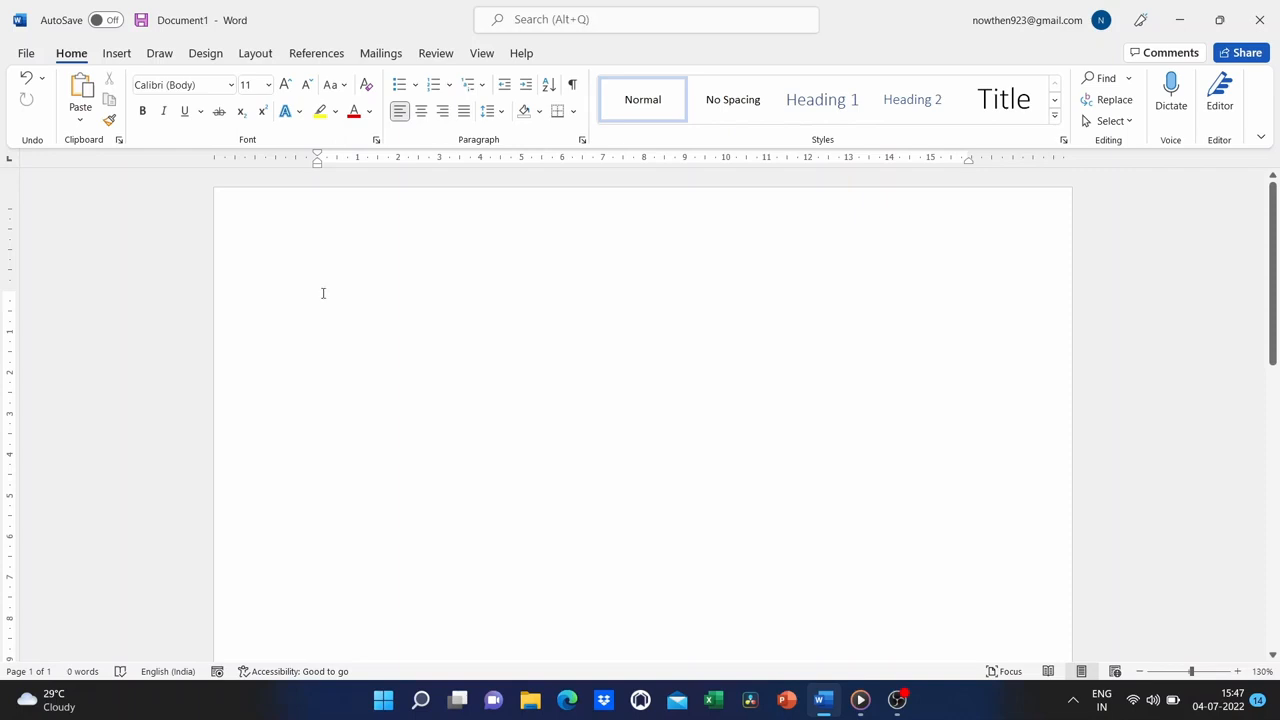
Generate placeholder text of 10 paragraphs with 4 sentences each in the blank document using =rand(10,4).
type("=")
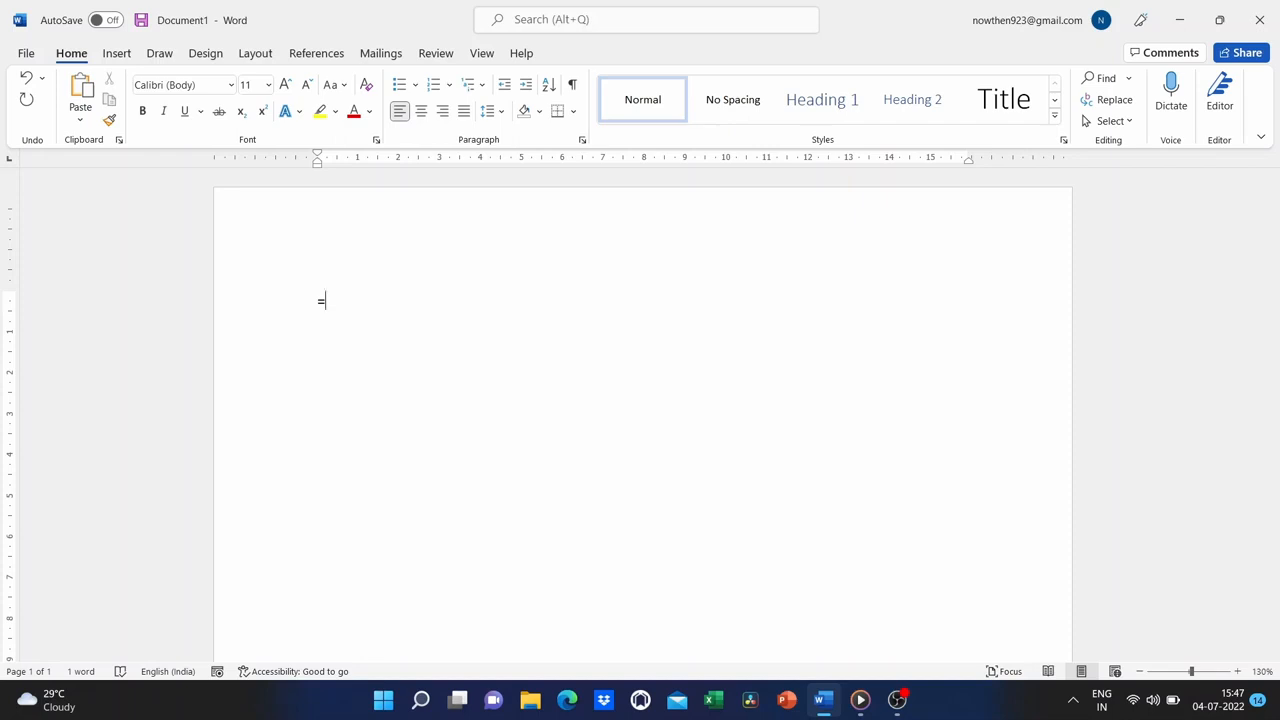
type("rand(")
type("10")
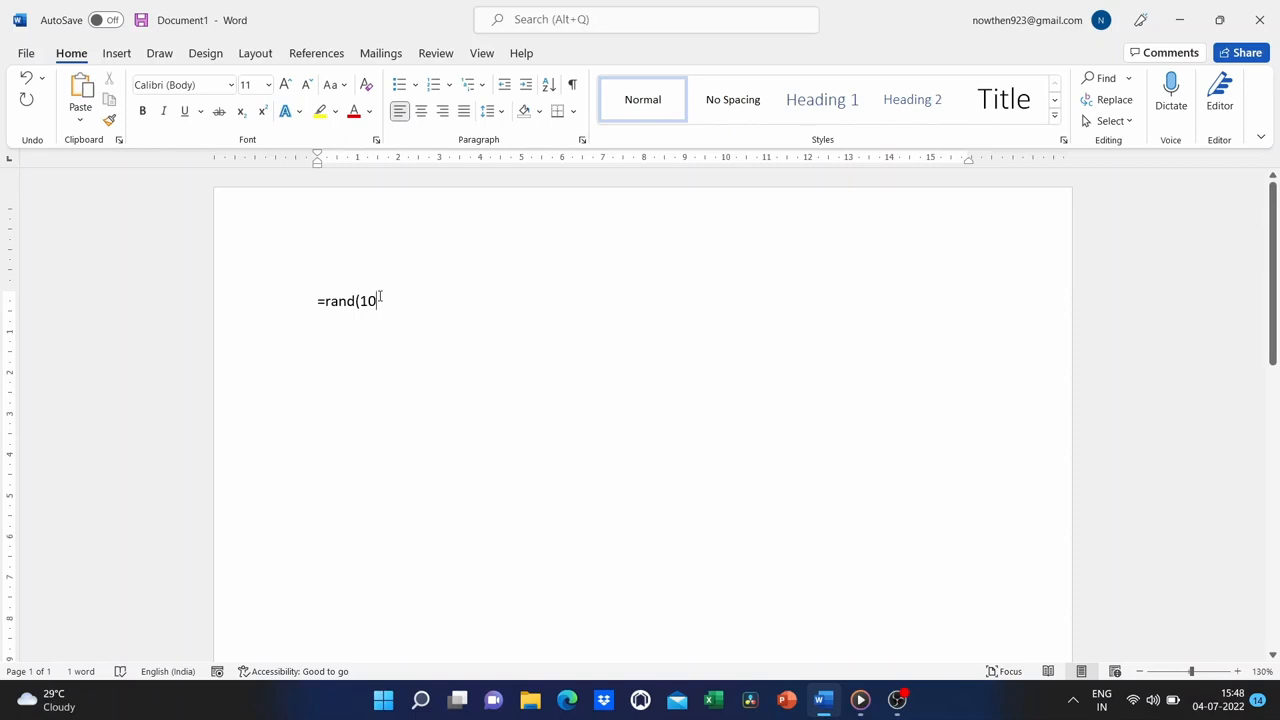
type(",")
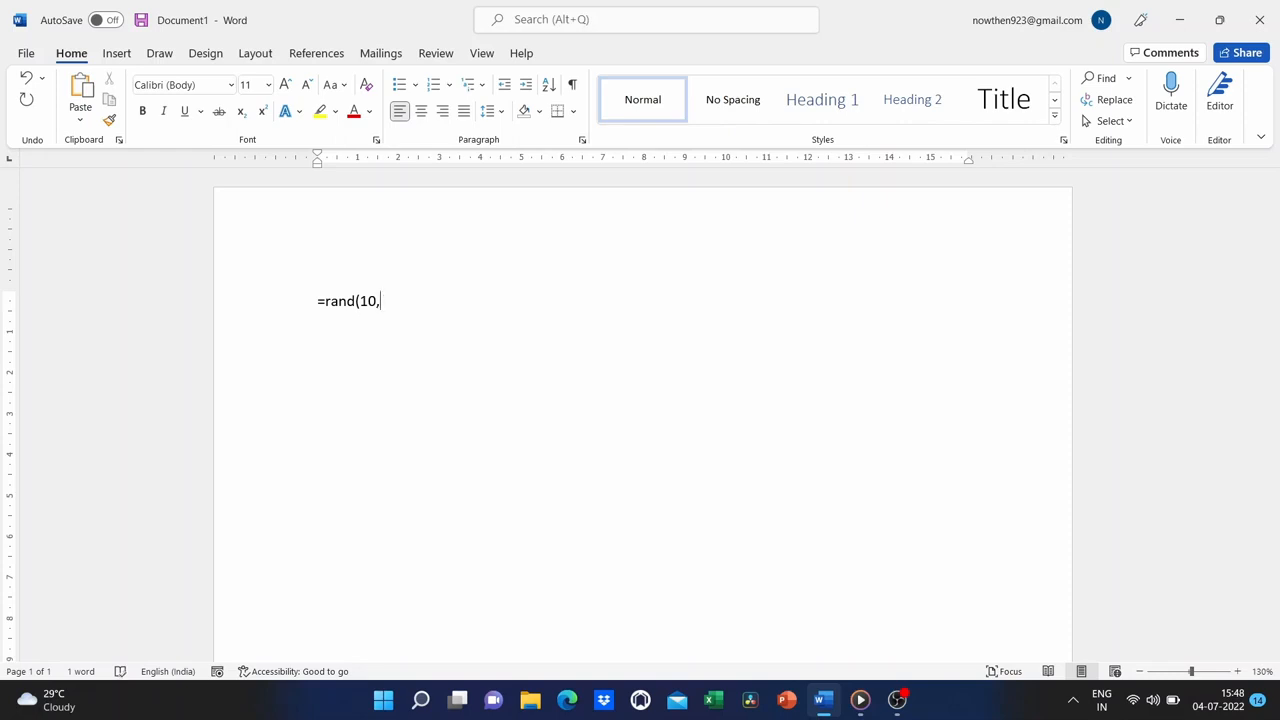
type("4)")
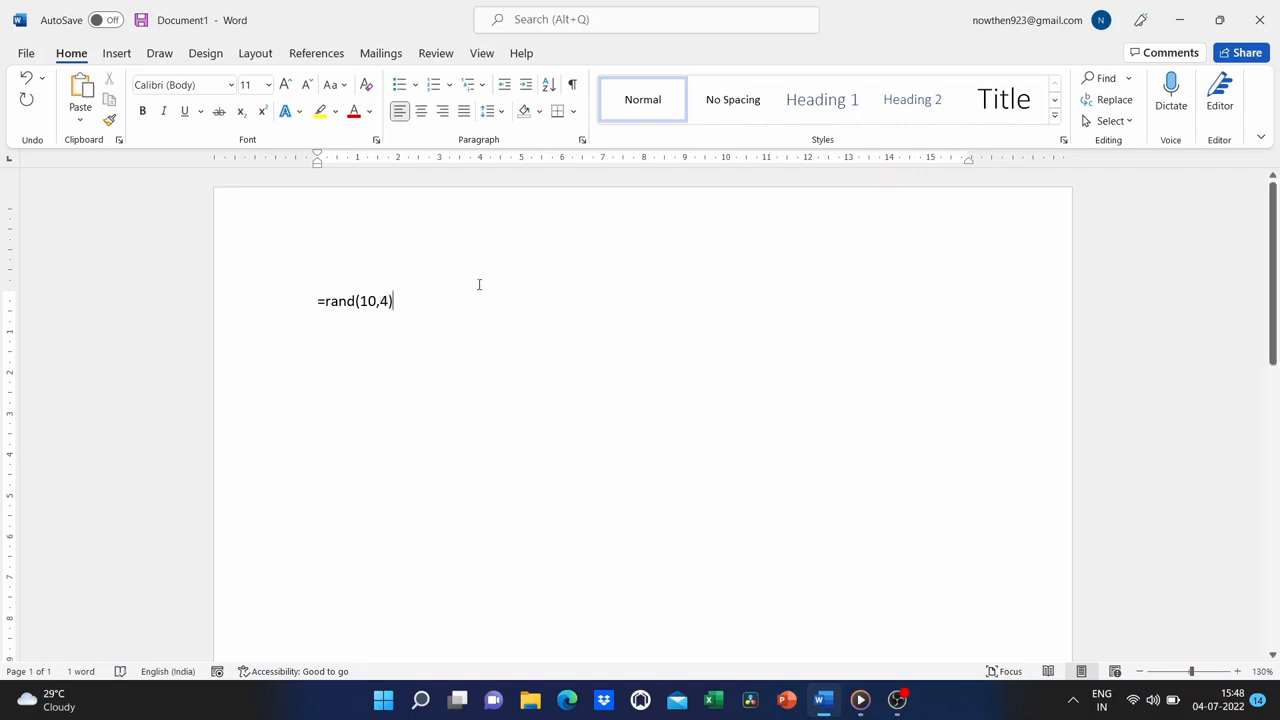
key("Return")
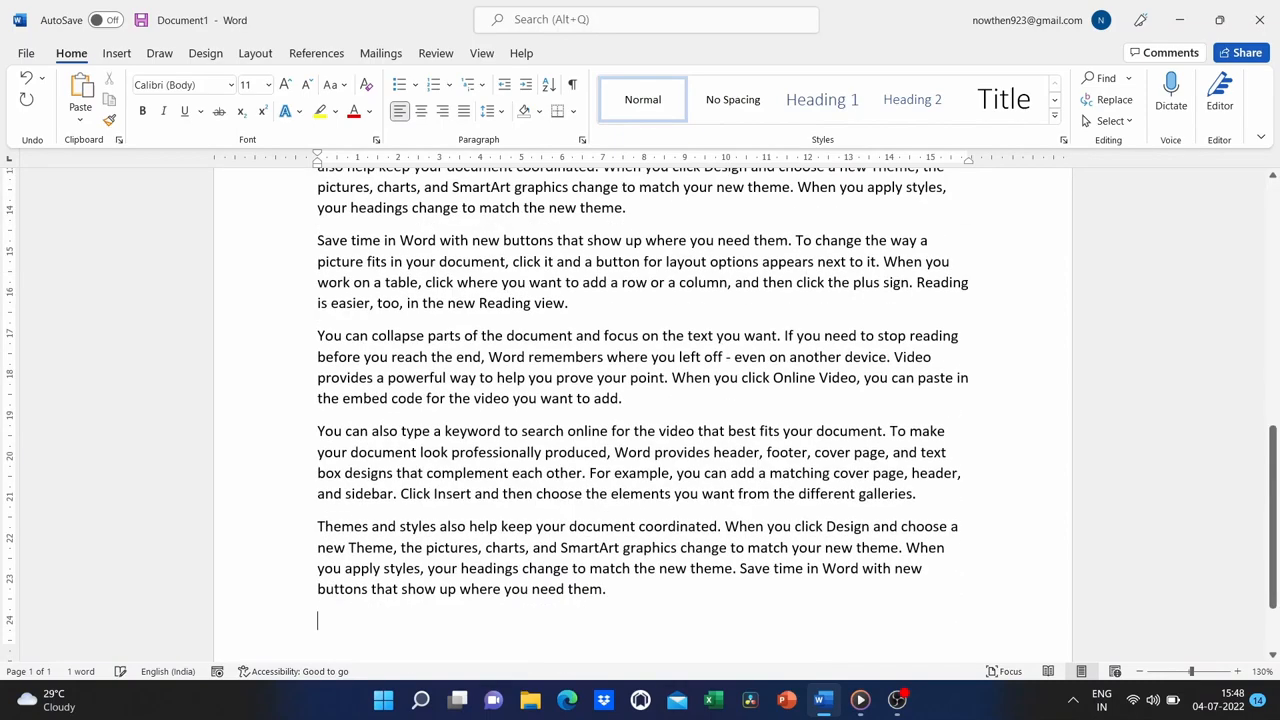
scroll(592, 246, "up", 7)
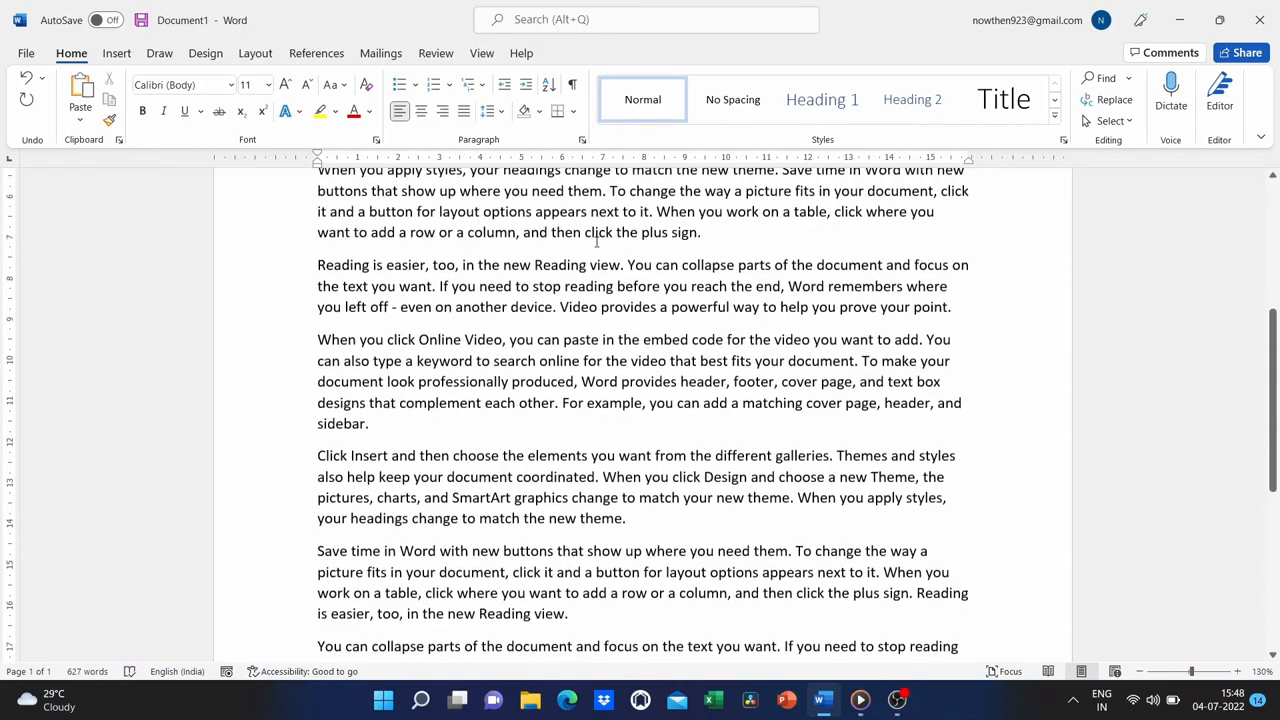
scroll(597, 241, "up", 3)
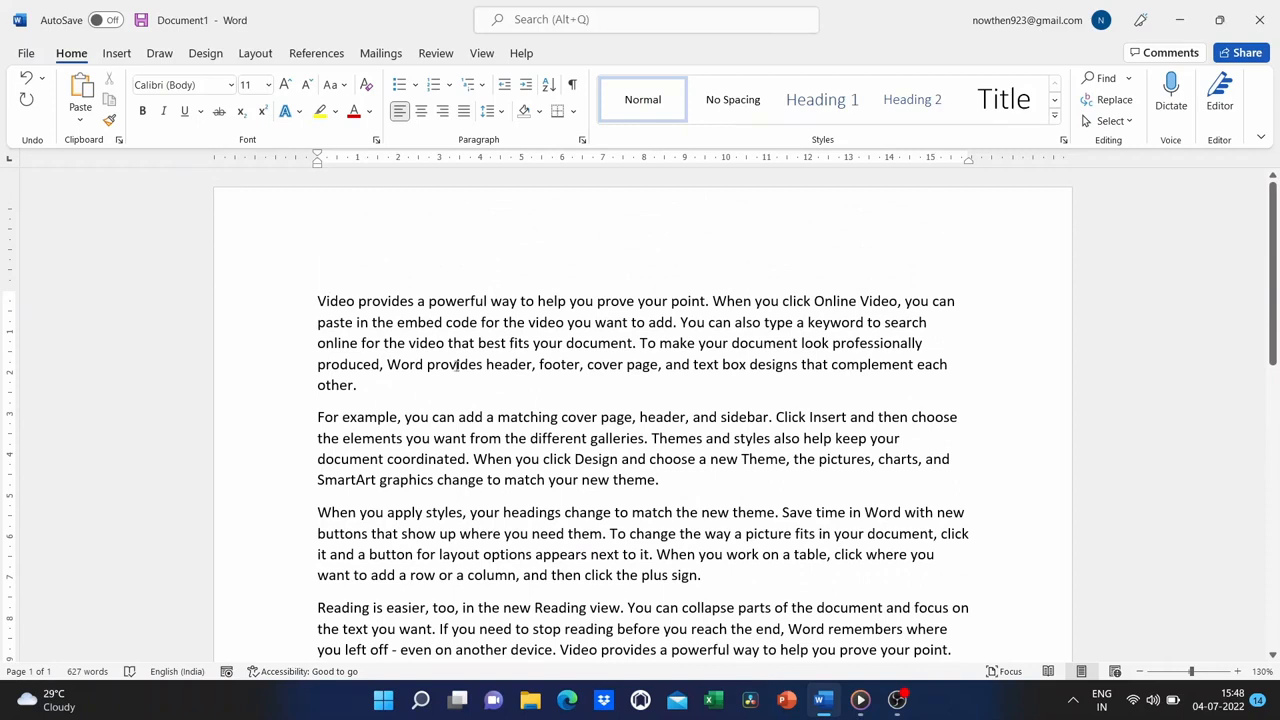
Add 5 lorem ipsum paragraphs of 5 sentences each after the last paragraph using =lorem(5,5).
scroll(563, 415, "down", 10)
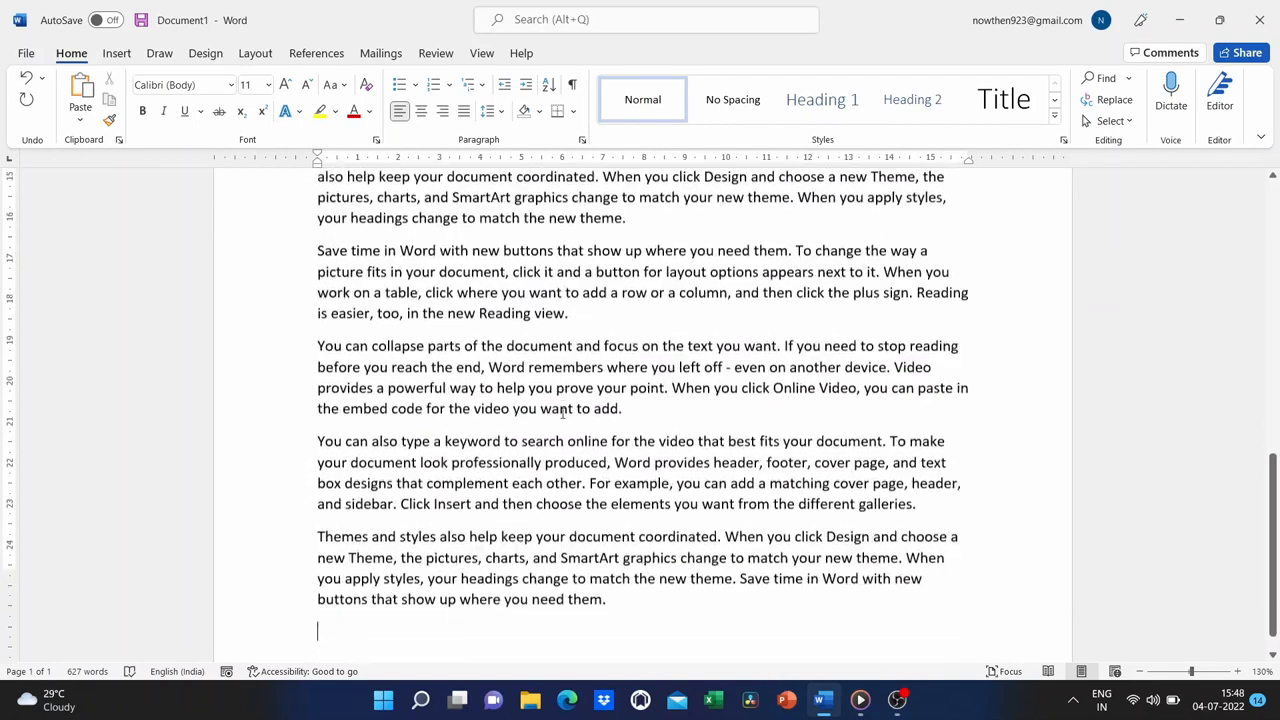
left_click(358, 566)
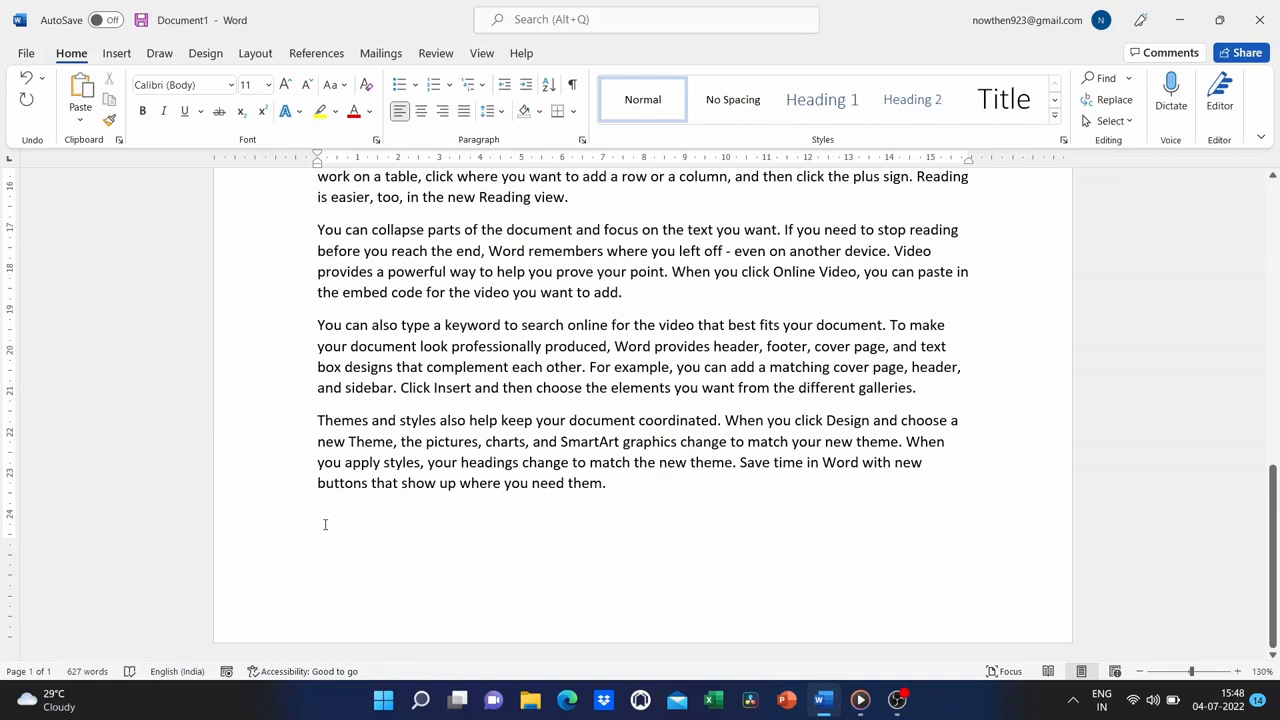
type("=")
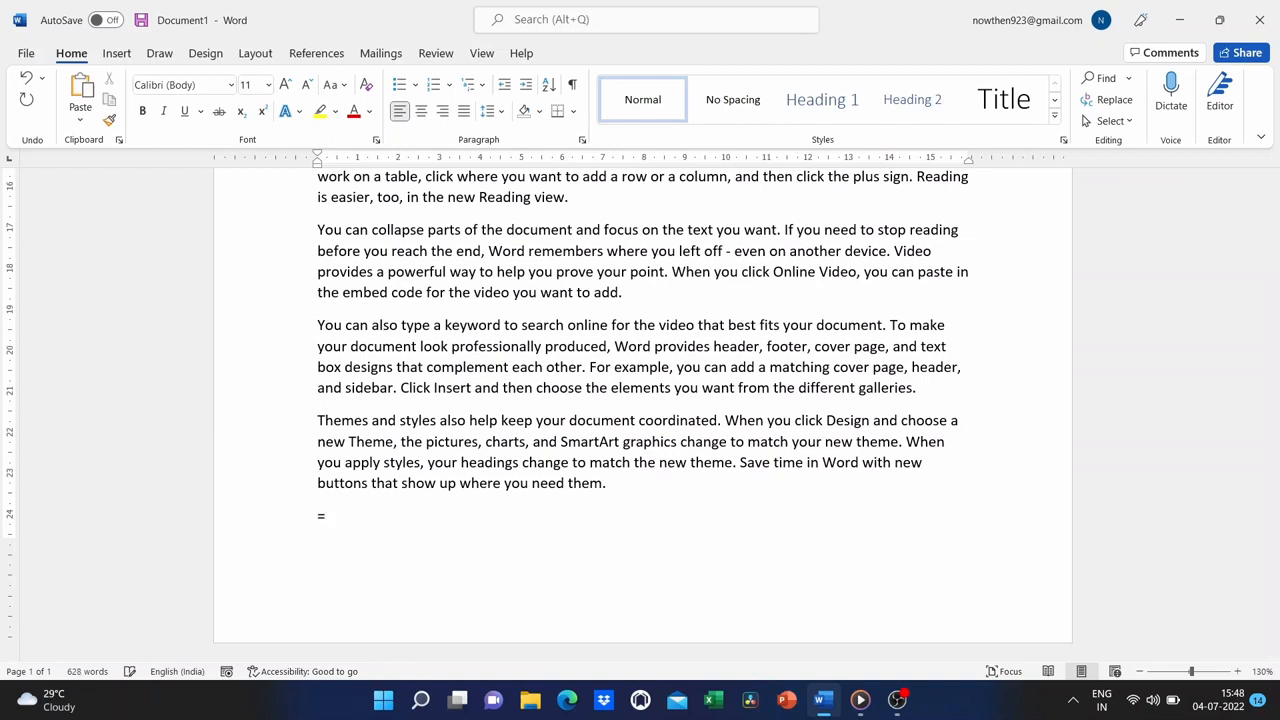
type("lorem(5,5)")
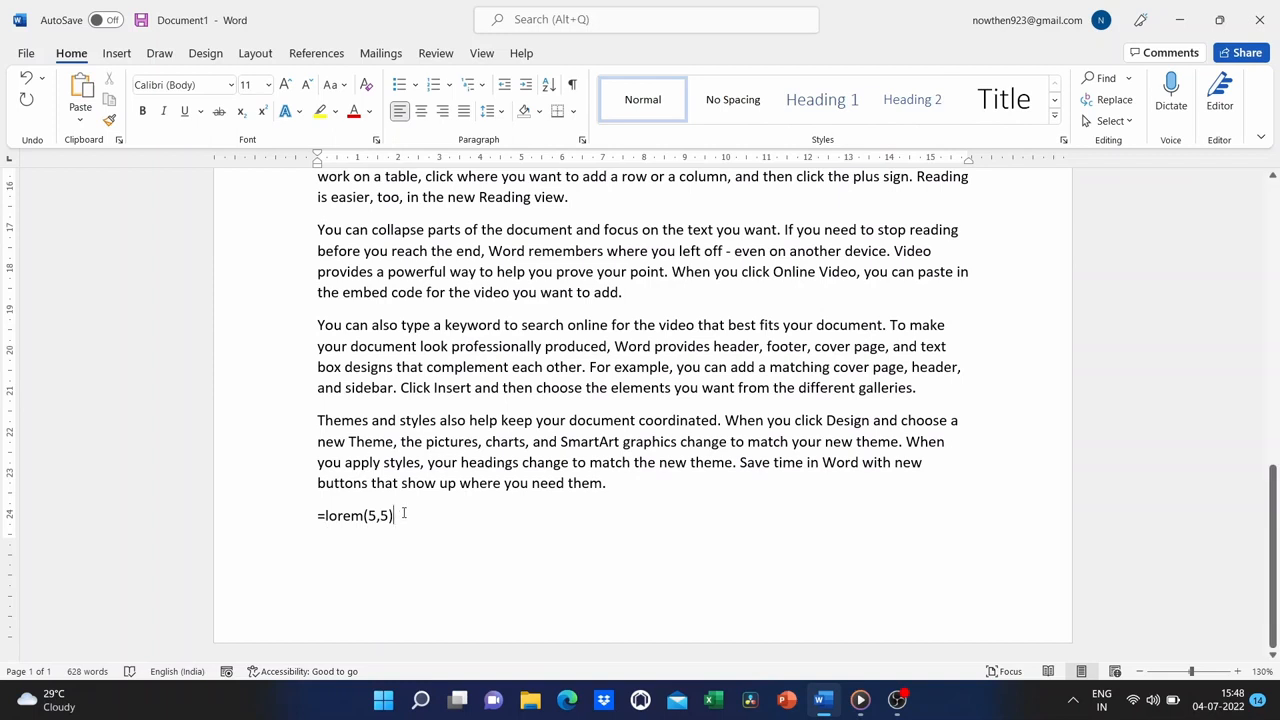
key("Return")
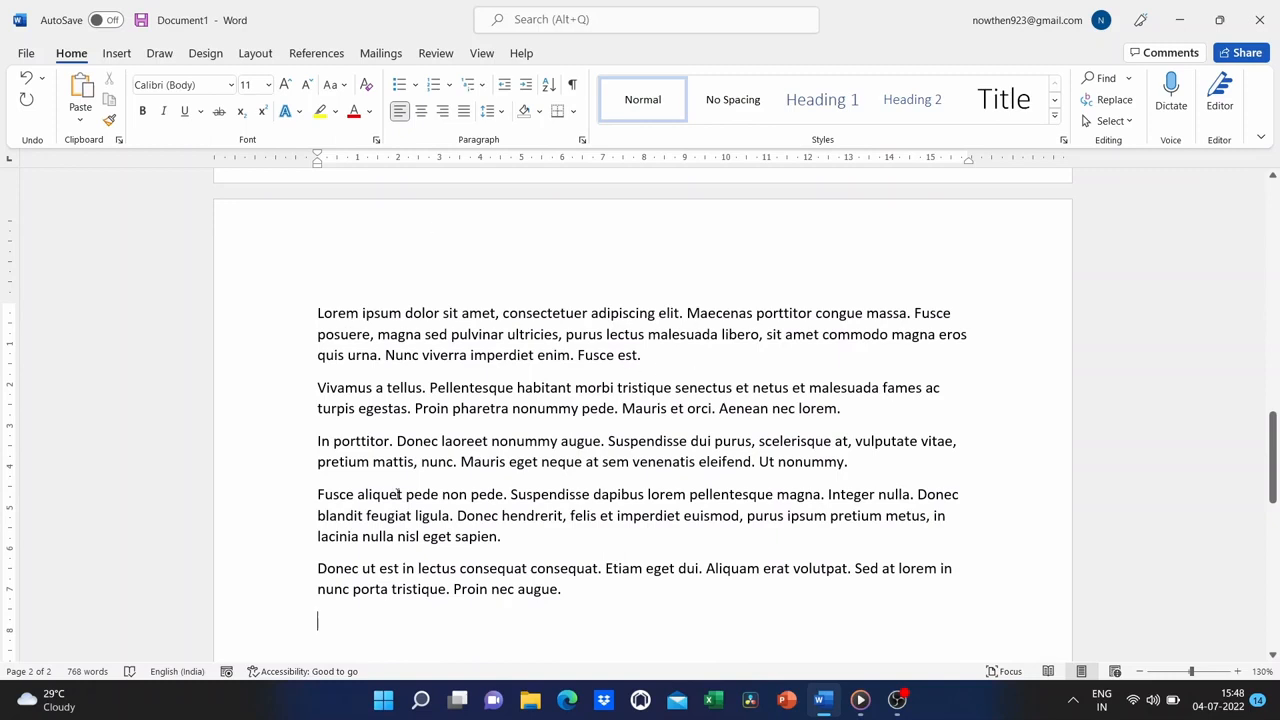
Bold a rectangular block covering the ends of the opening paragraph's first four lines, starting just after "Online Video".
scroll(501, 386, "up", 1)
scroll(501, 386, "up", 15)
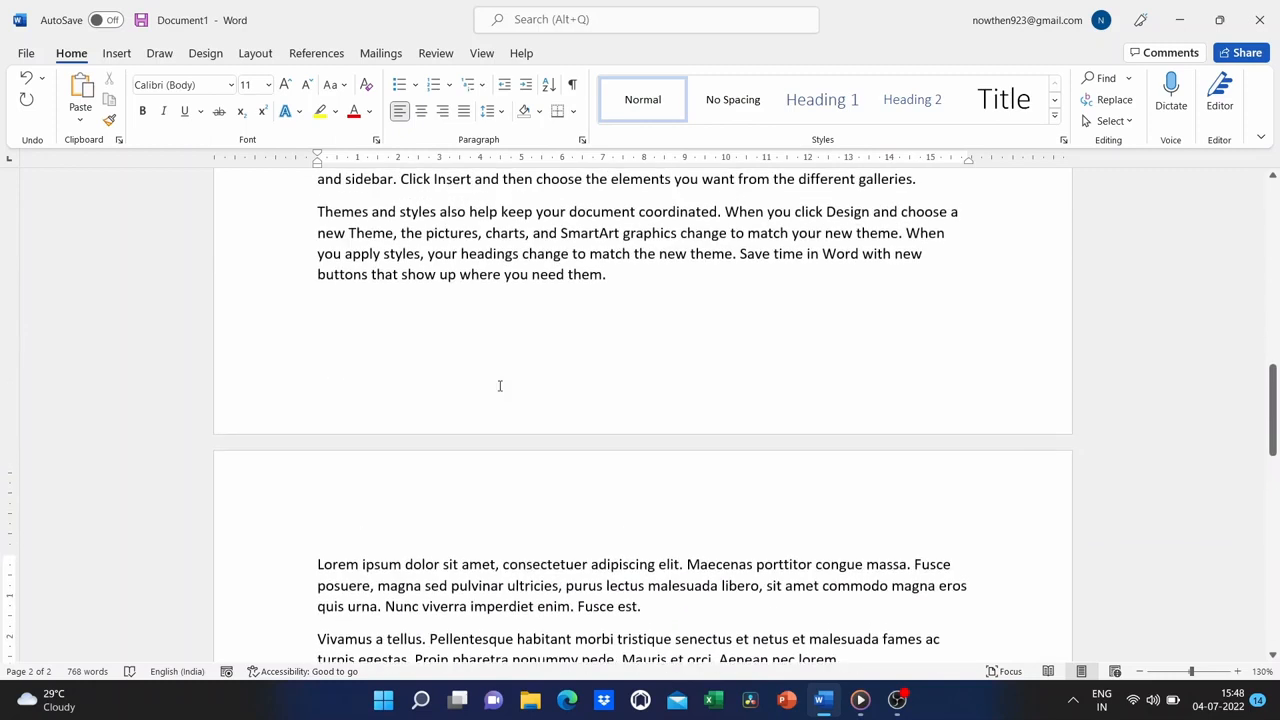
scroll(501, 384, "up", 4)
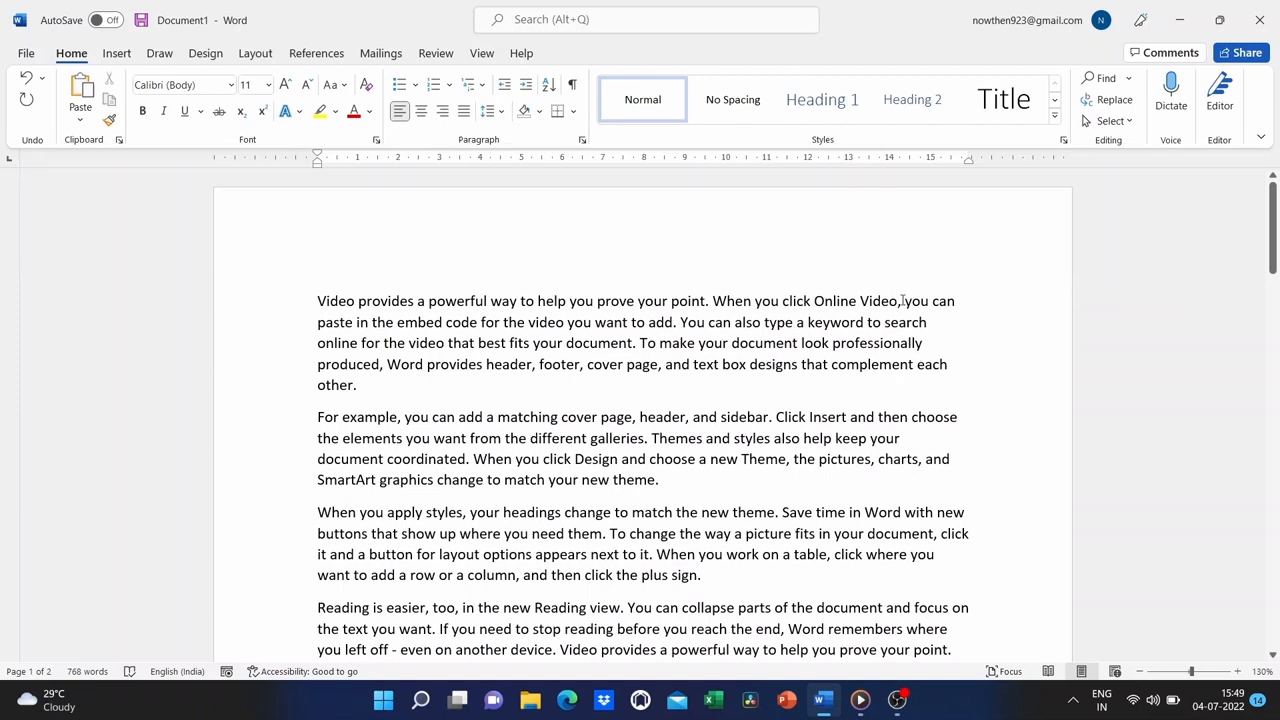
left_click_drag(902, 300, 947, 343)
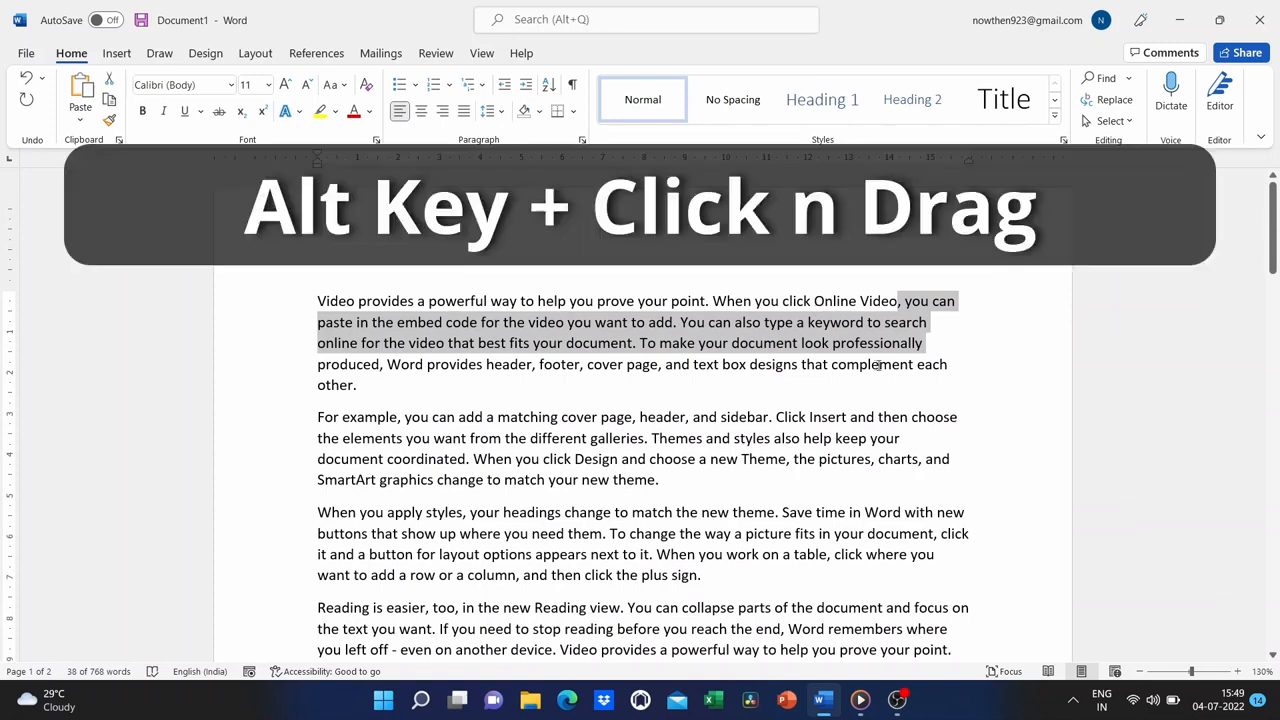
left_click(960, 347)
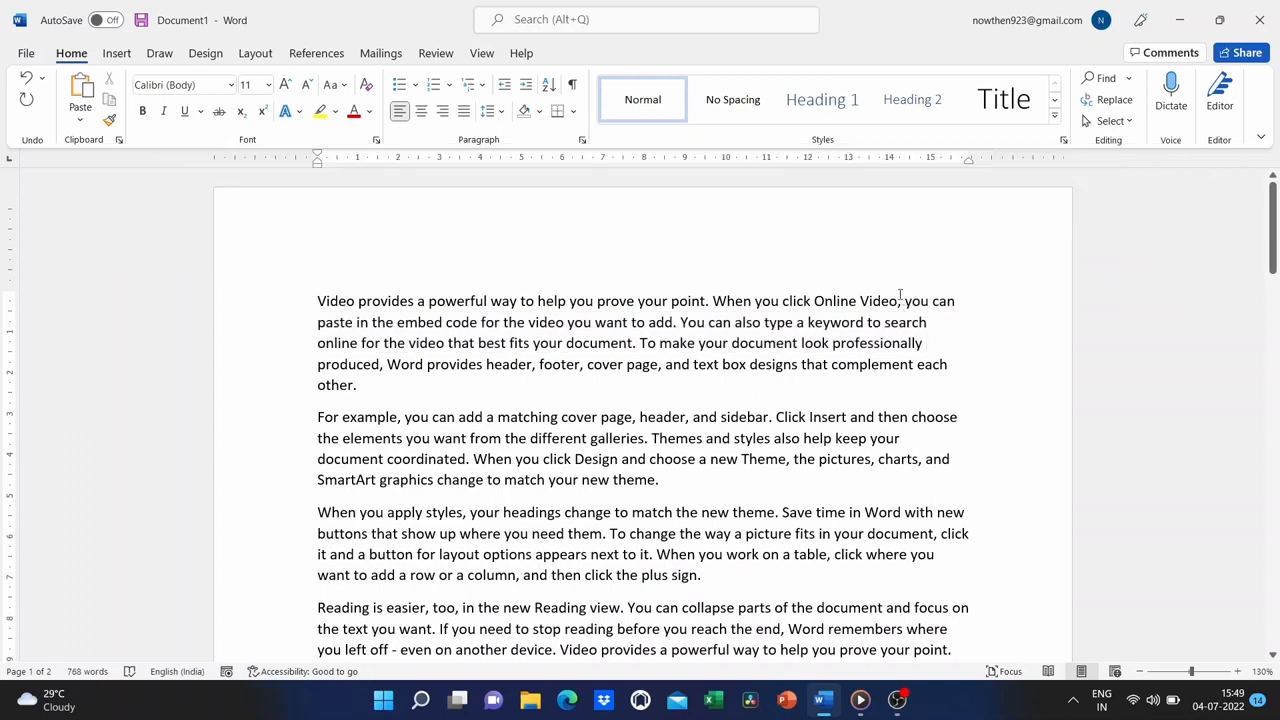
key("alt")
left_click_drag(900, 300, 970, 374)
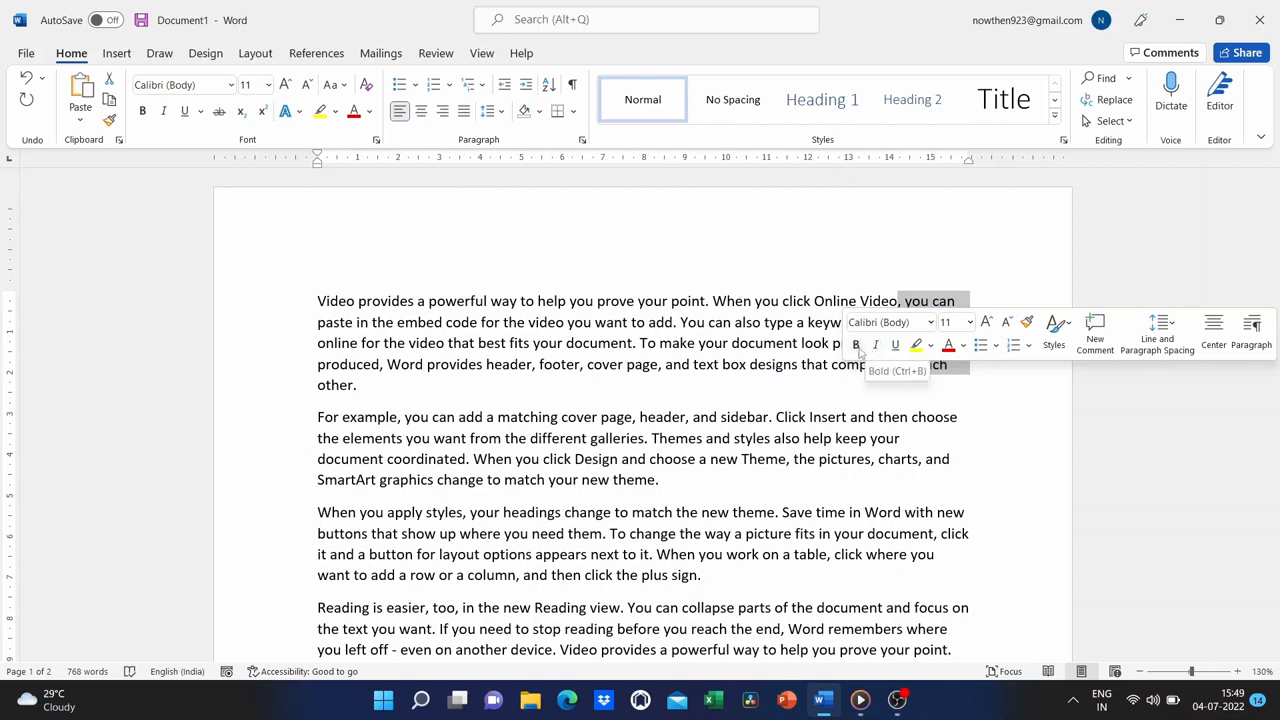
left_click(142, 110)
left_click(899, 301)
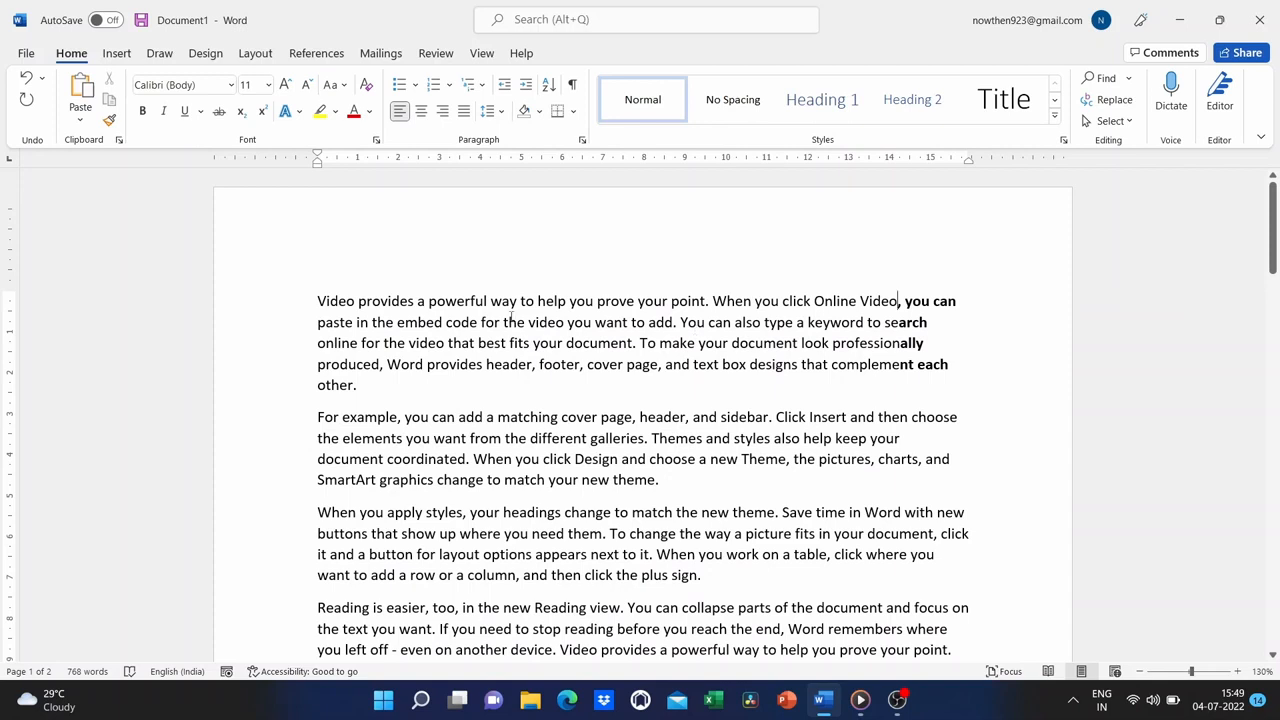
Select rectangular blocks of text across the first lines of the opening paragraph and clear the selection.
left_click_drag(397, 301, 478, 322)
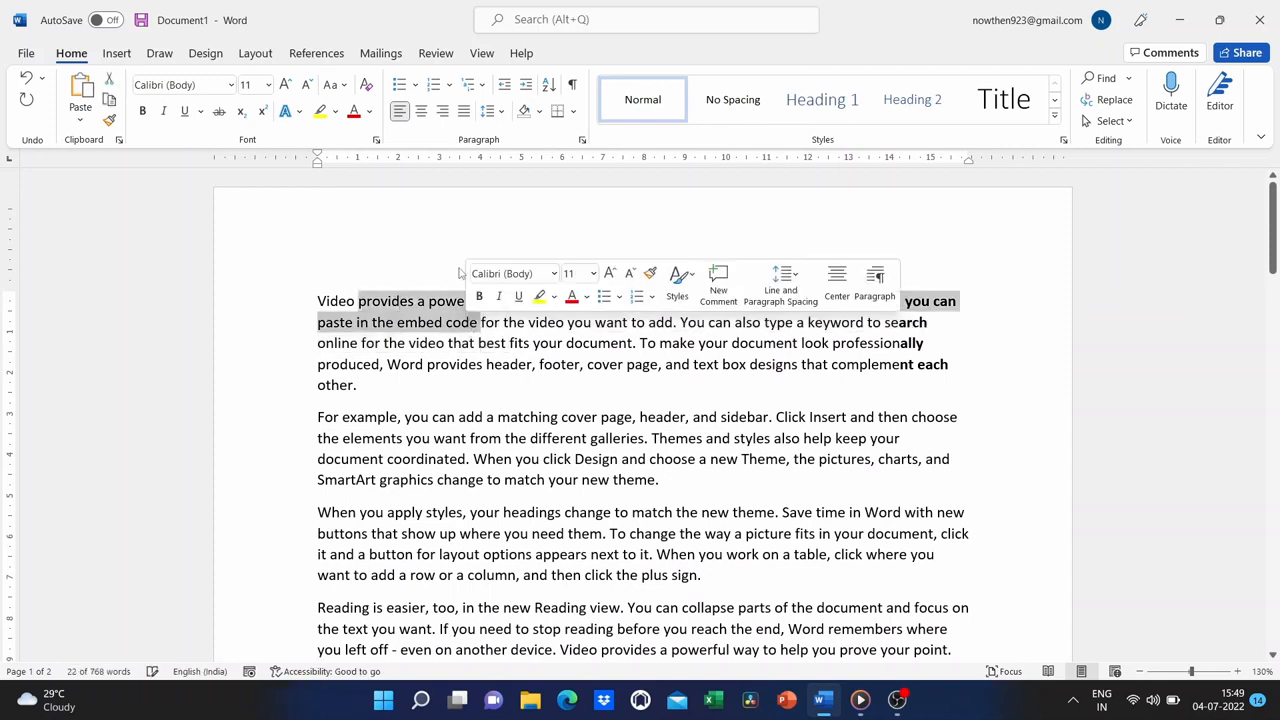
left_click(458, 266)
left_click_drag(458, 266, 580, 358)
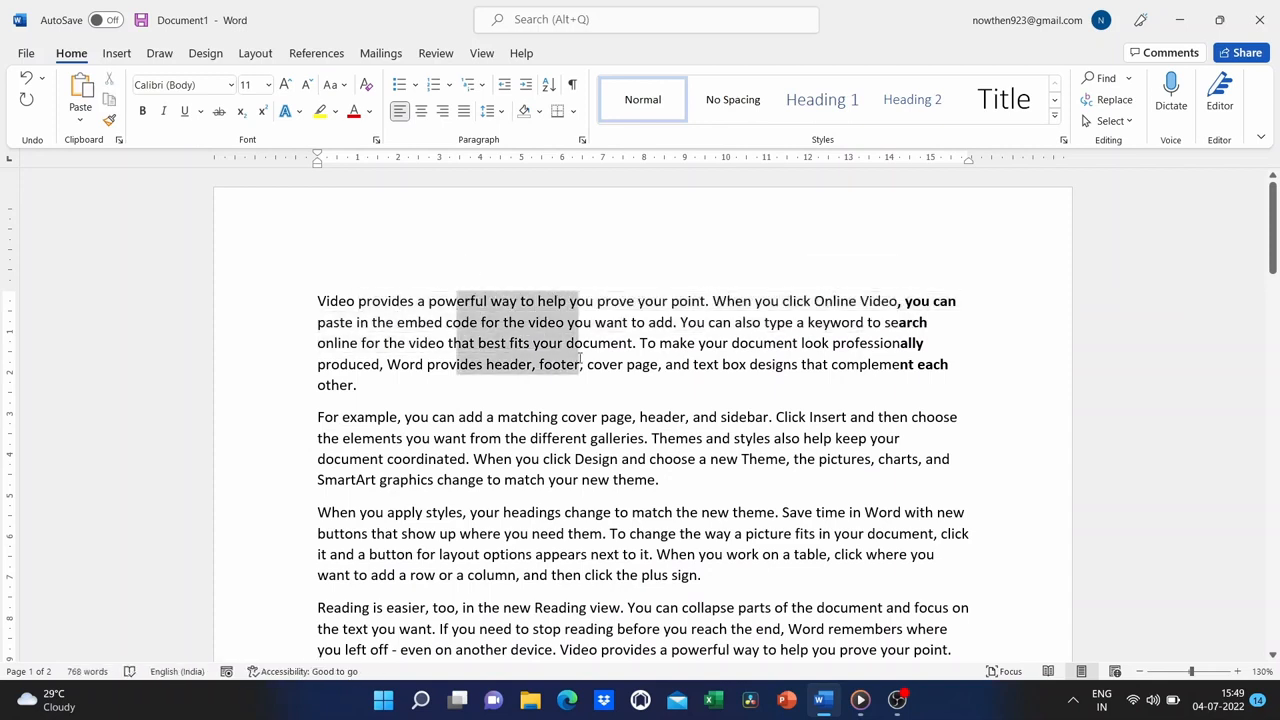
left_click_drag(366, 292, 483, 376)
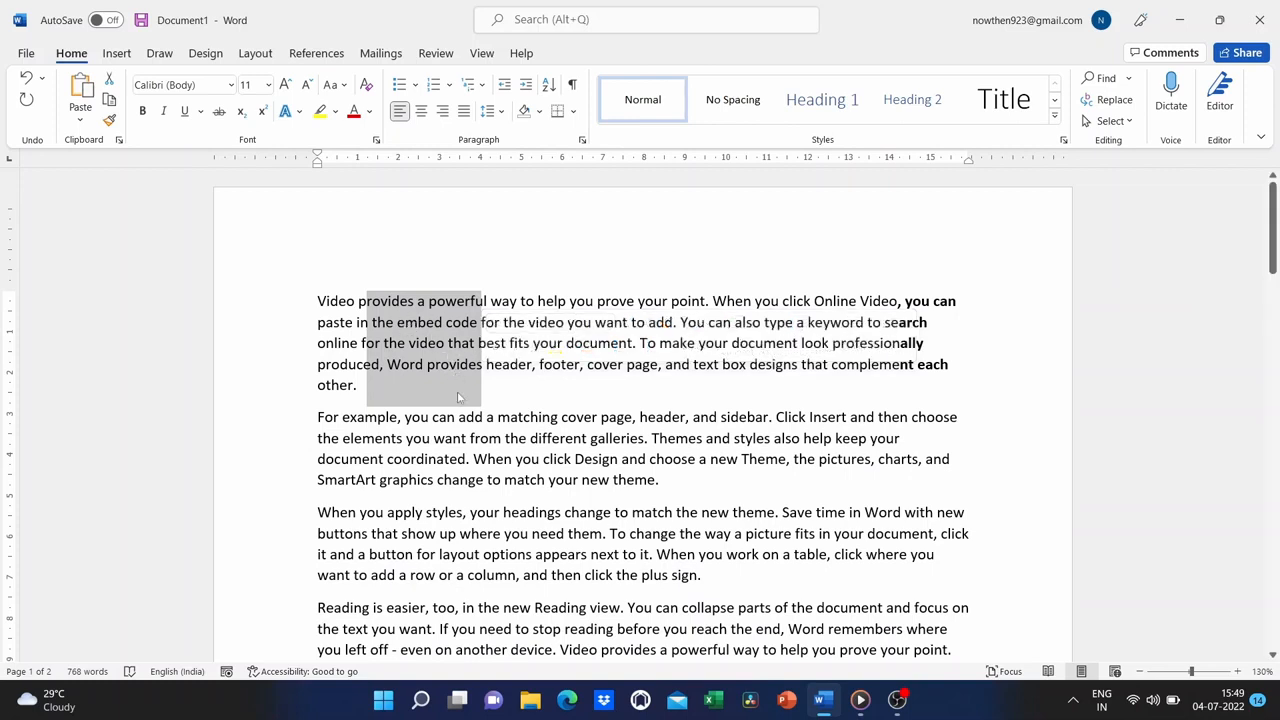
left_click(556, 370)
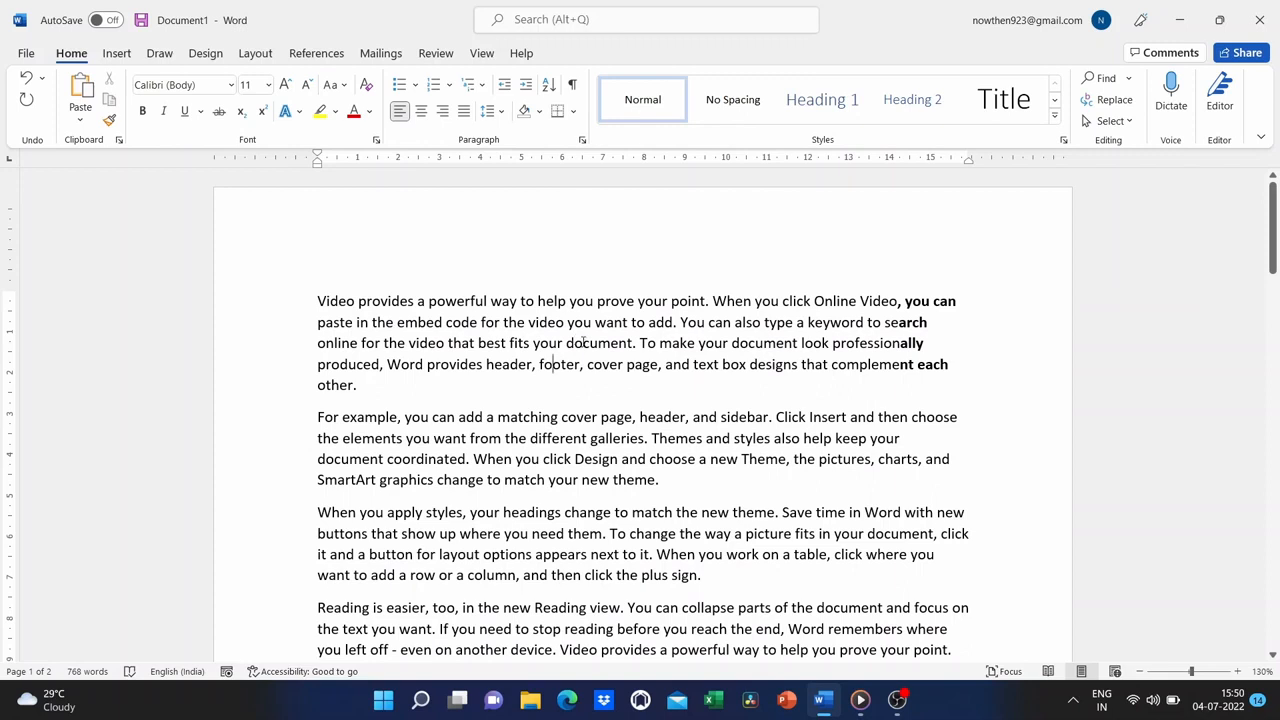
Bold and underline the fragment "cument. To ma" in the third line of the opening paragraph.
left_click_drag(583, 343, 678, 348)
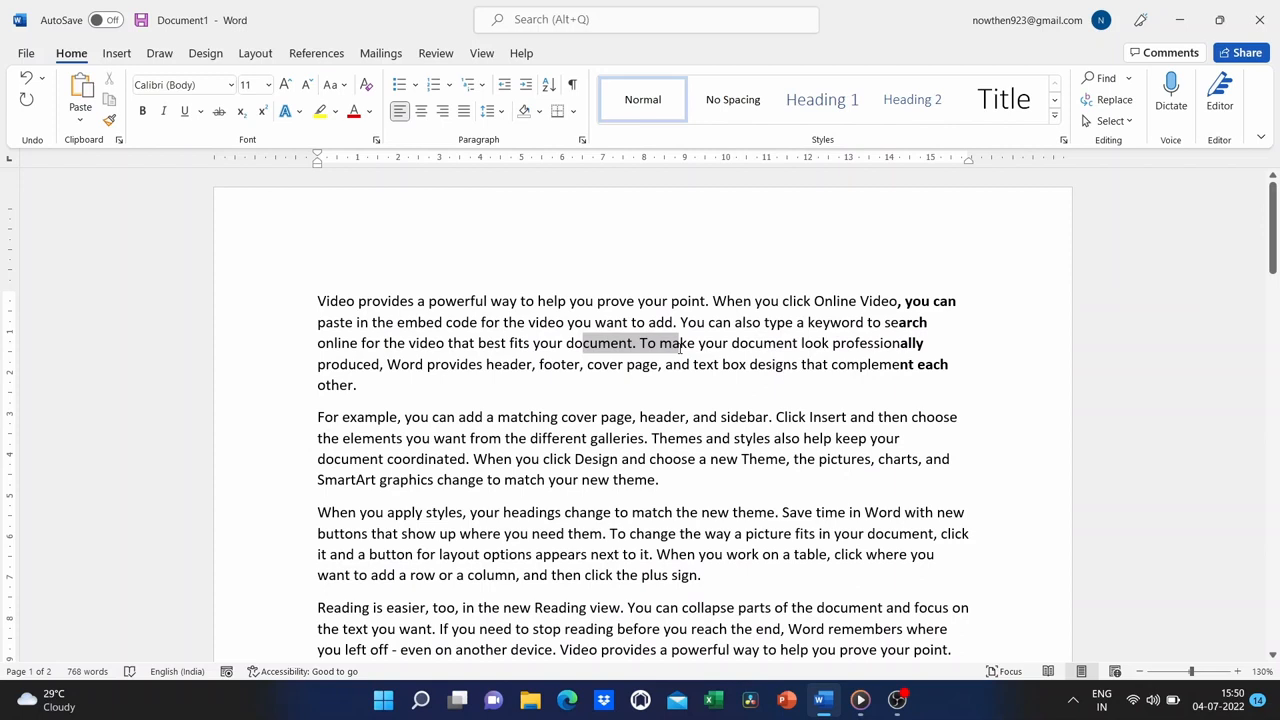
left_click_drag(678, 348, 680, 347)
left_click(142, 111)
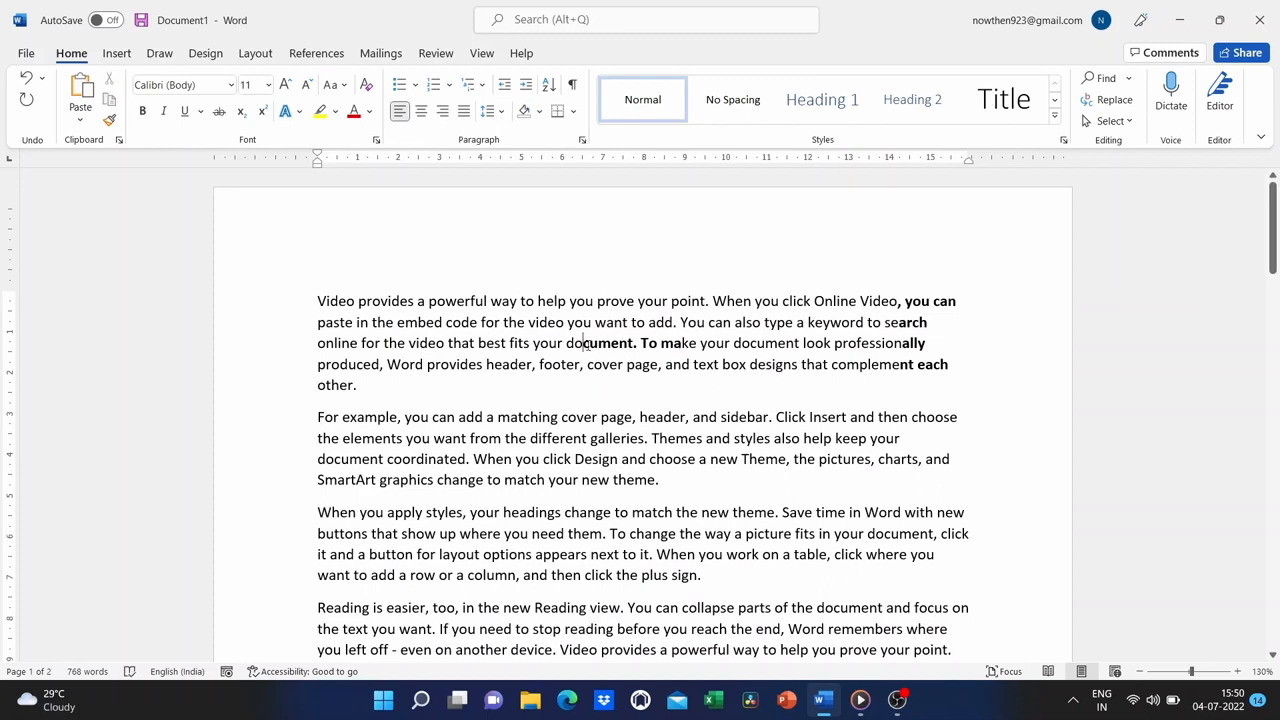
left_click_drag(581, 343, 680, 347)
key("ctrl+u")
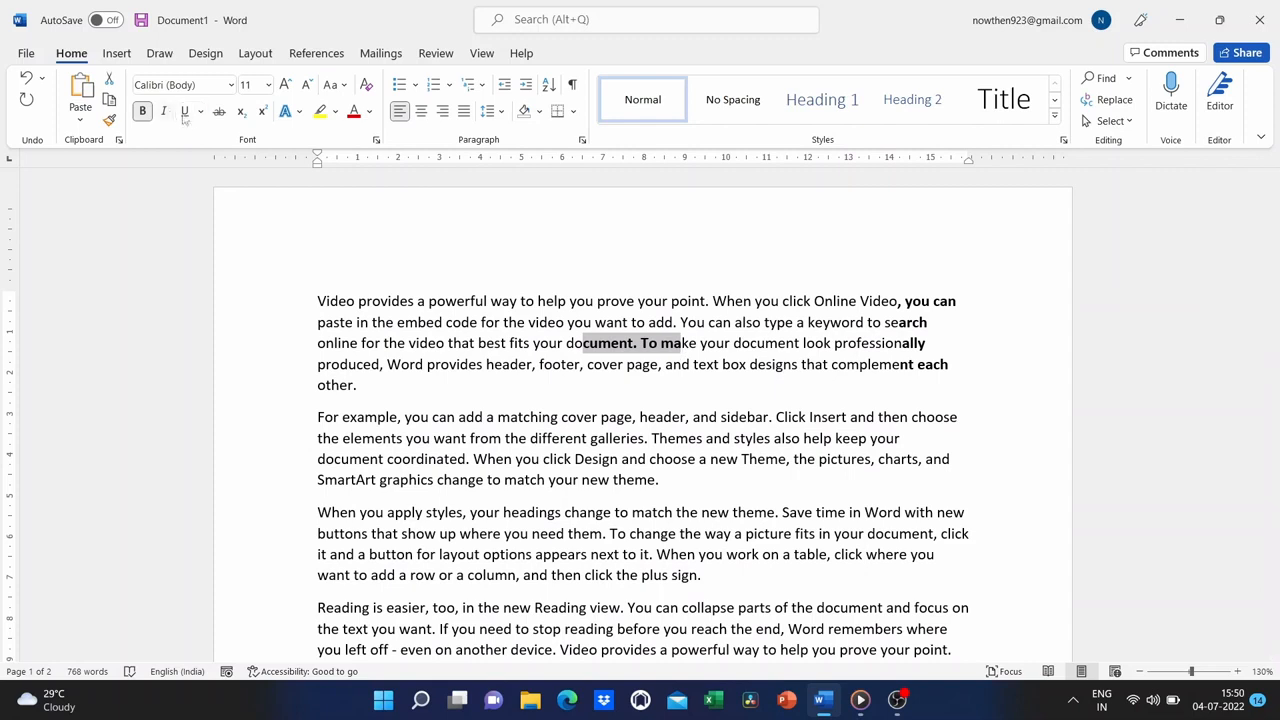
key("Left")
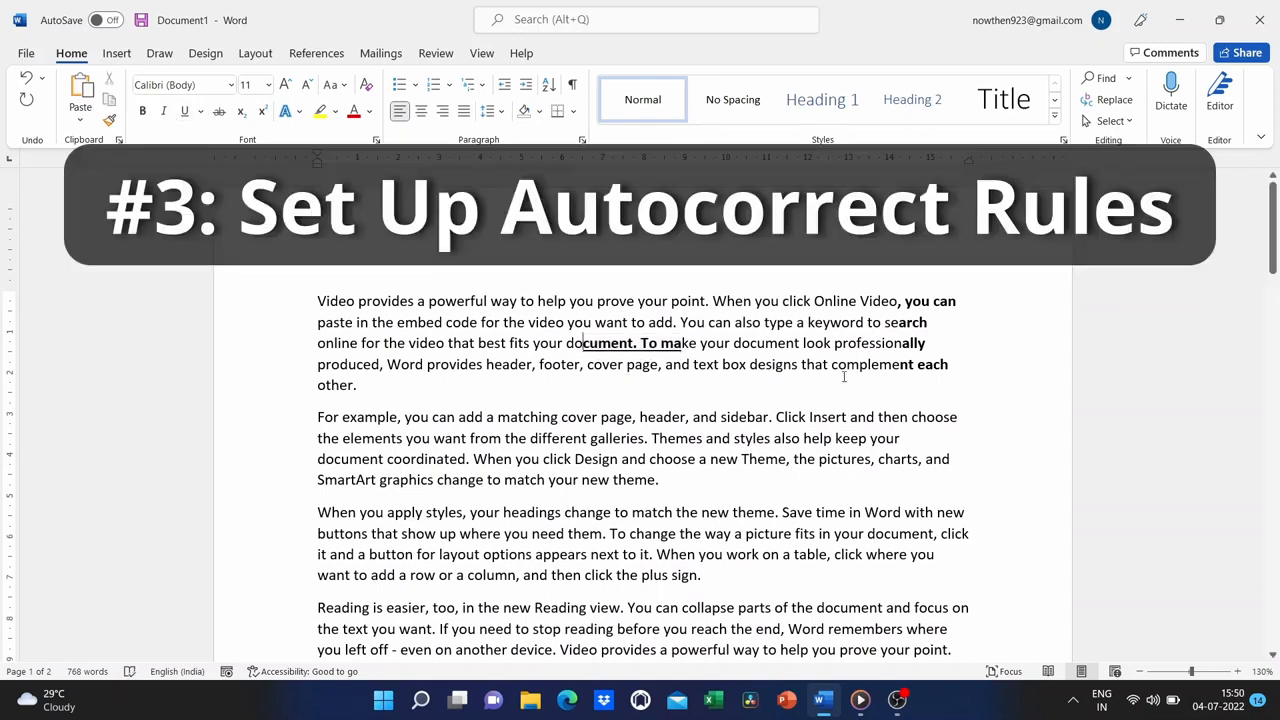
Add an AutoCorrect entry in the proofing options that replaces "msw" with "Microsoft word".
scroll(878, 385, "down", 1)
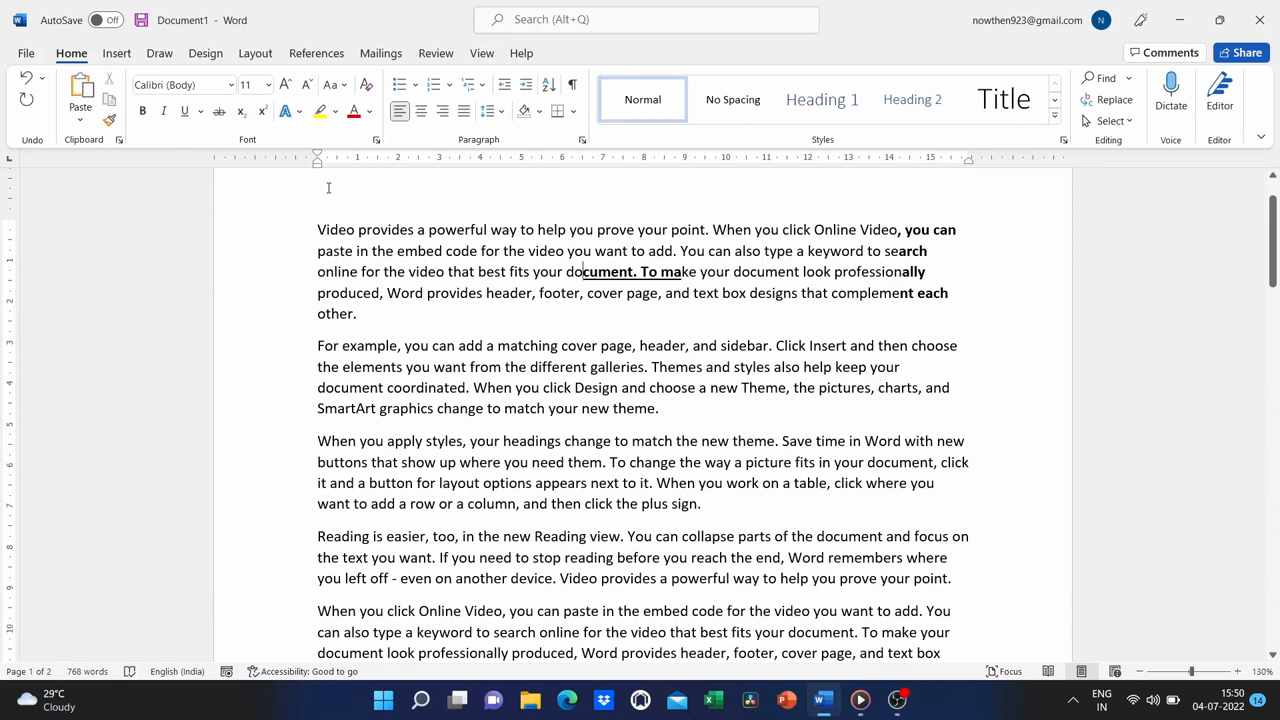
left_click(26, 53)
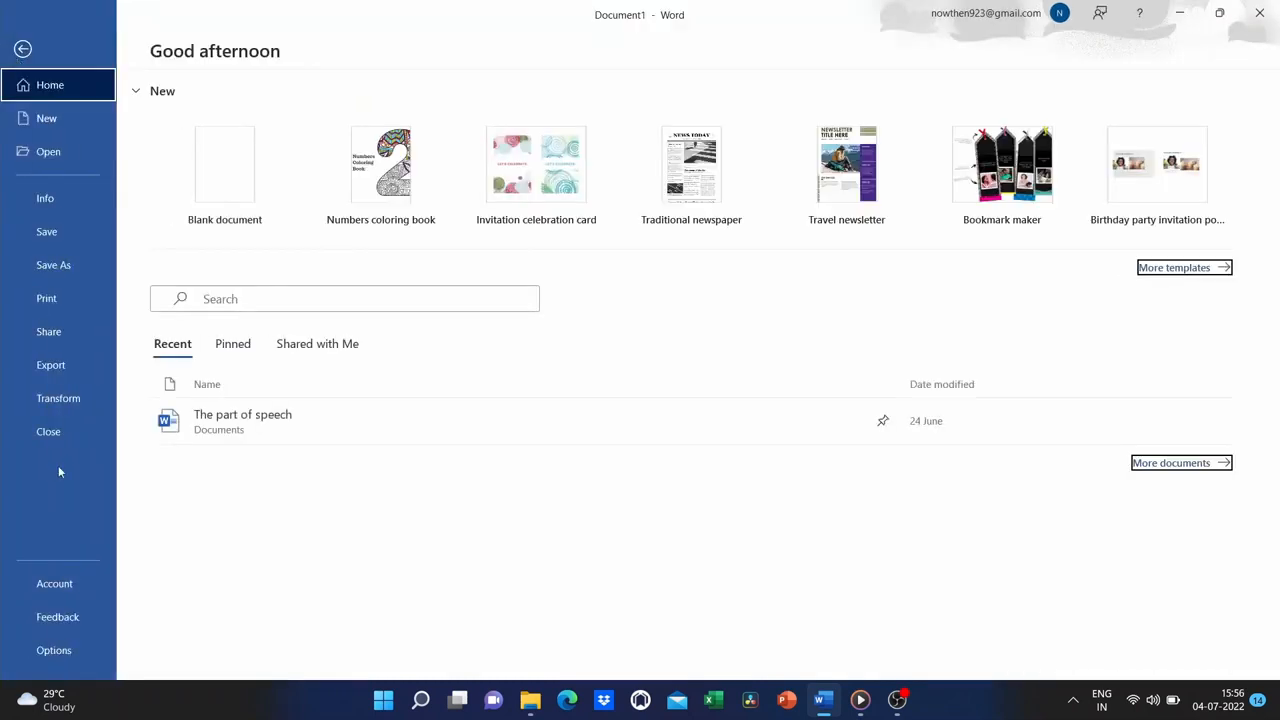
left_click(52, 652)
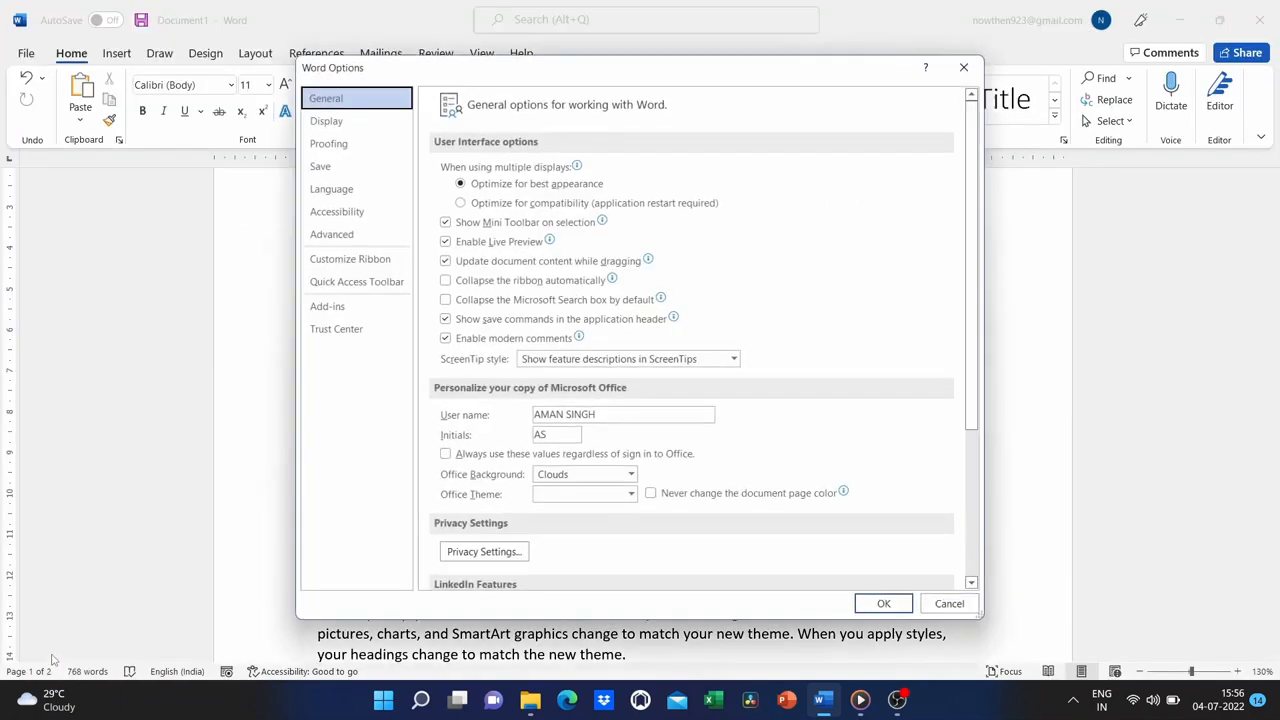
left_click(349, 146)
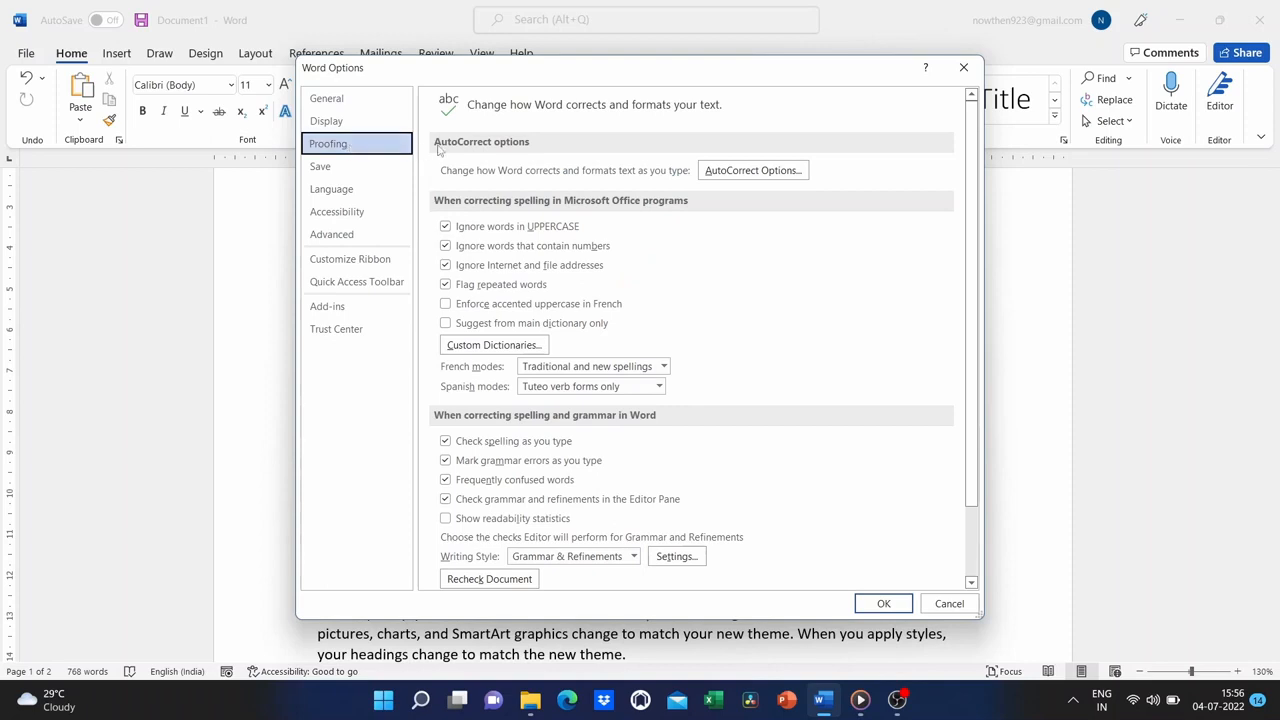
left_click(757, 172)
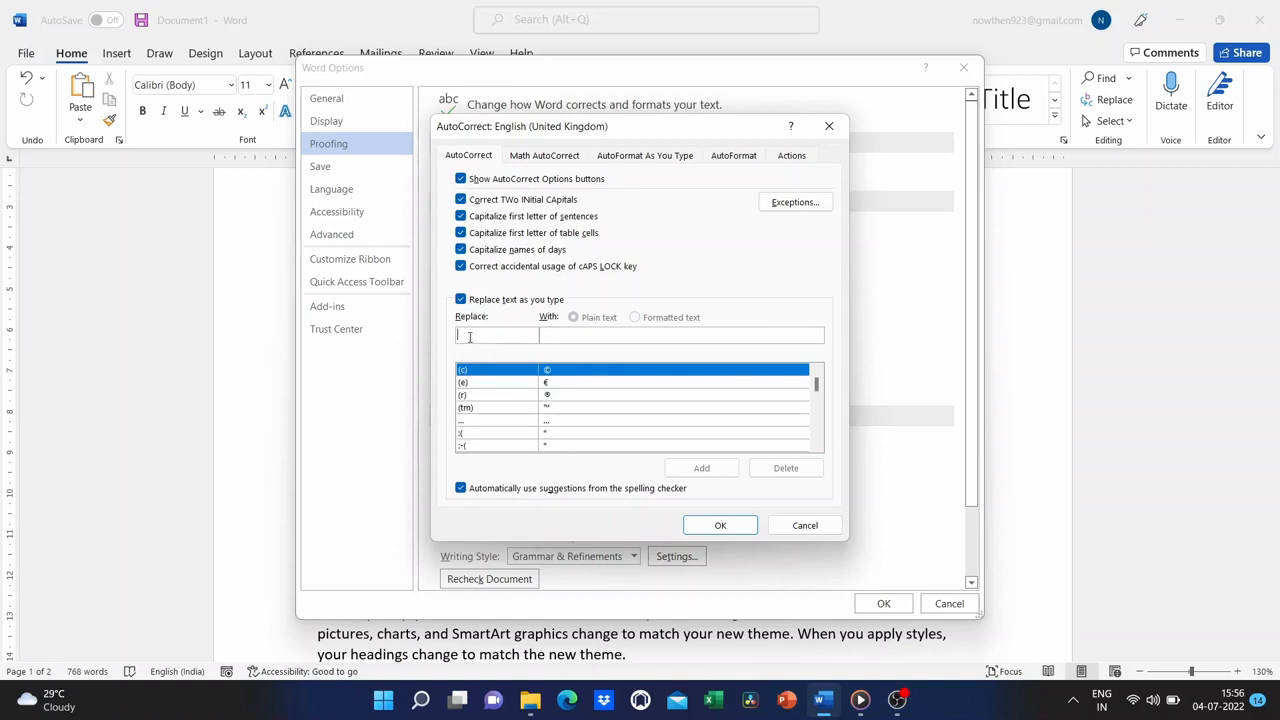
type("msw")
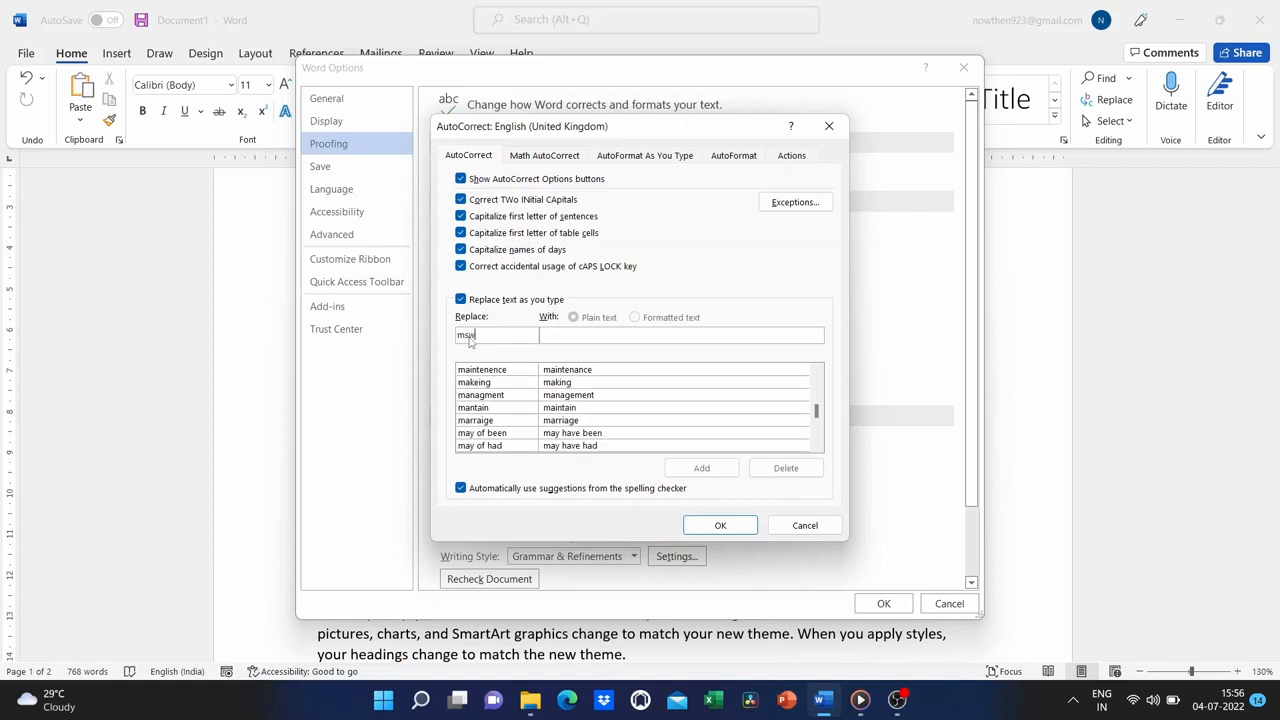
type("M")
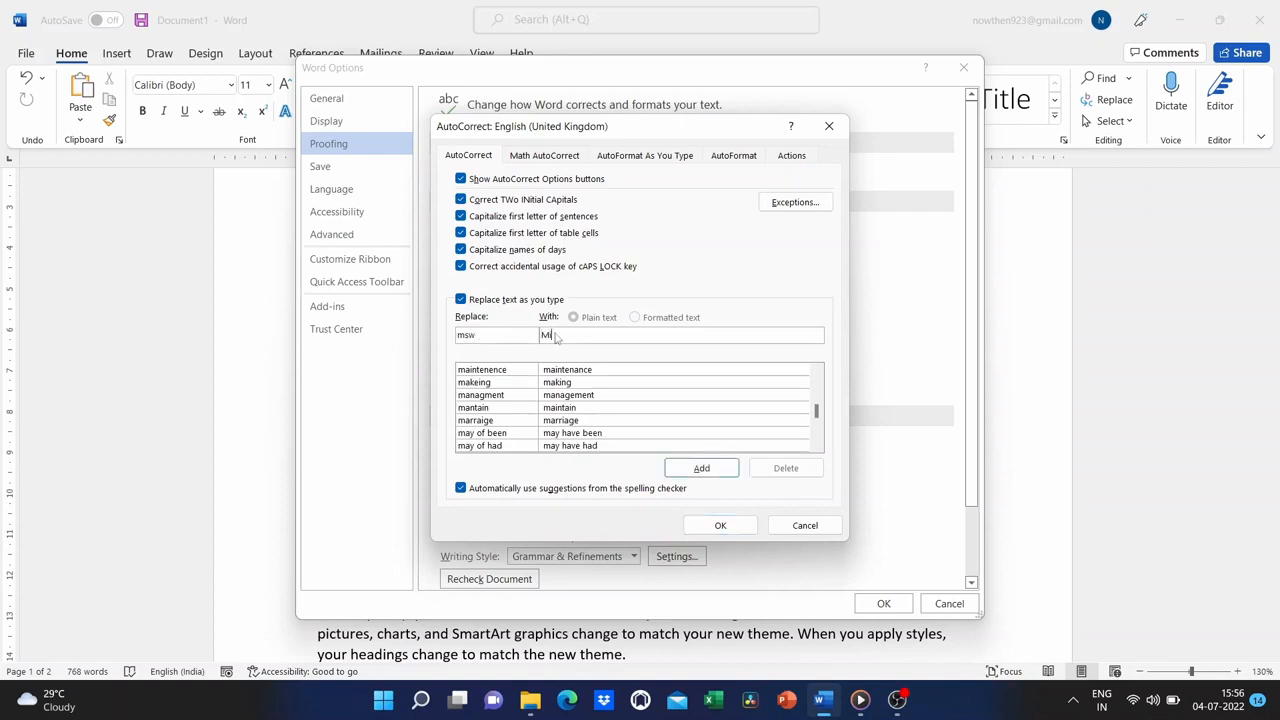
type("icrosoft word")
left_click(701, 468)
Add an AutoCorrect entry that replaces "mse" with "Microsoft excel" and save the proofing options.
left_click(490, 340)
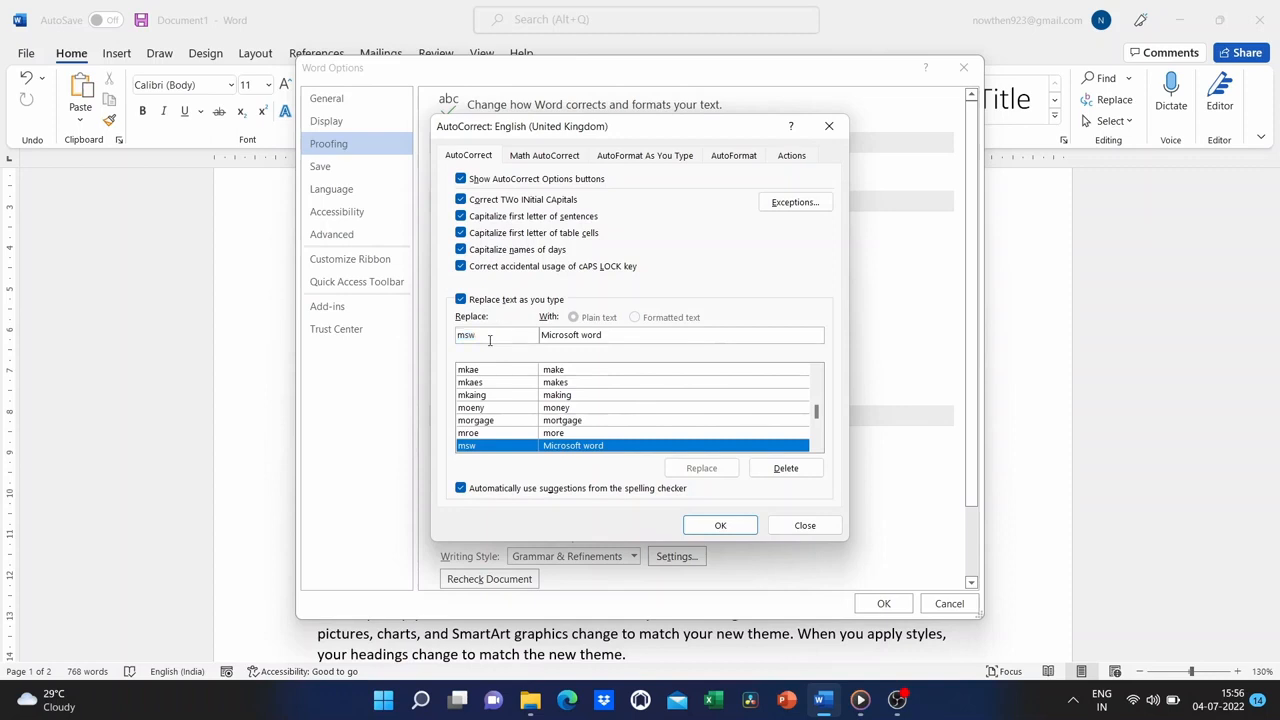
key("BackSpace")
key("BackSpace")
key("BackSpace")
type("ms")
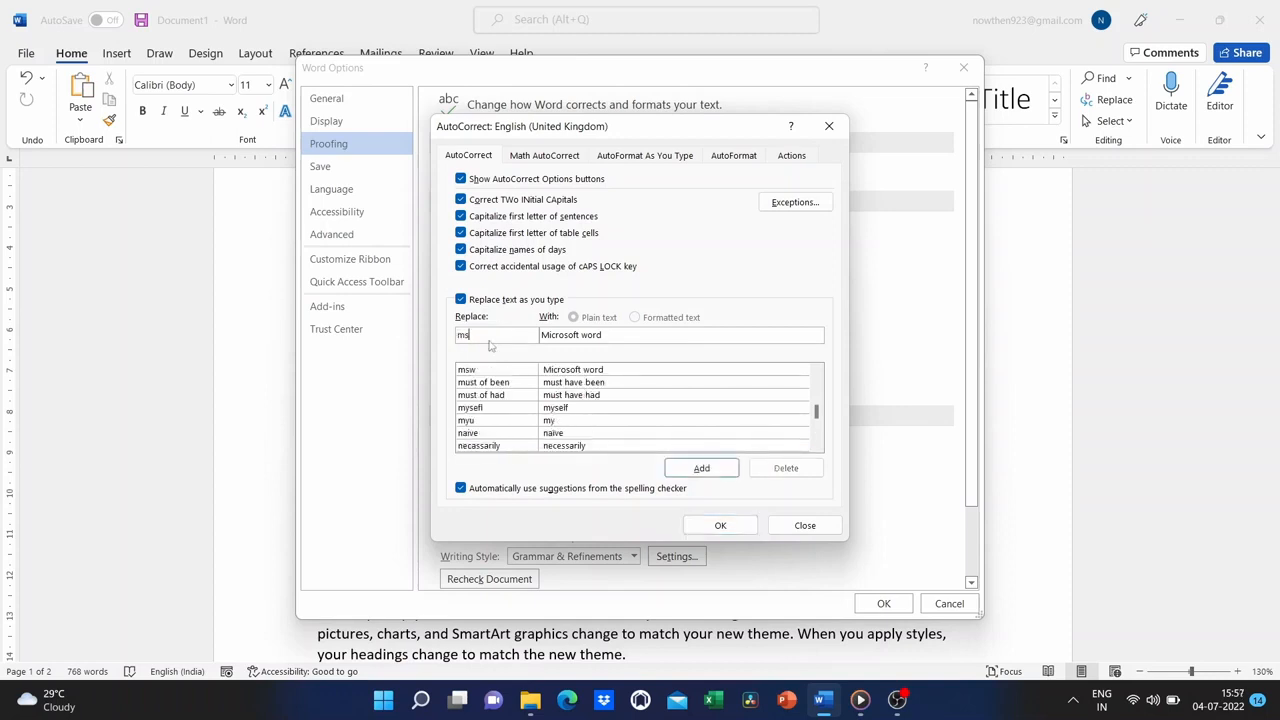
double_click(590, 336)
type("excel")
left_click(702, 468)
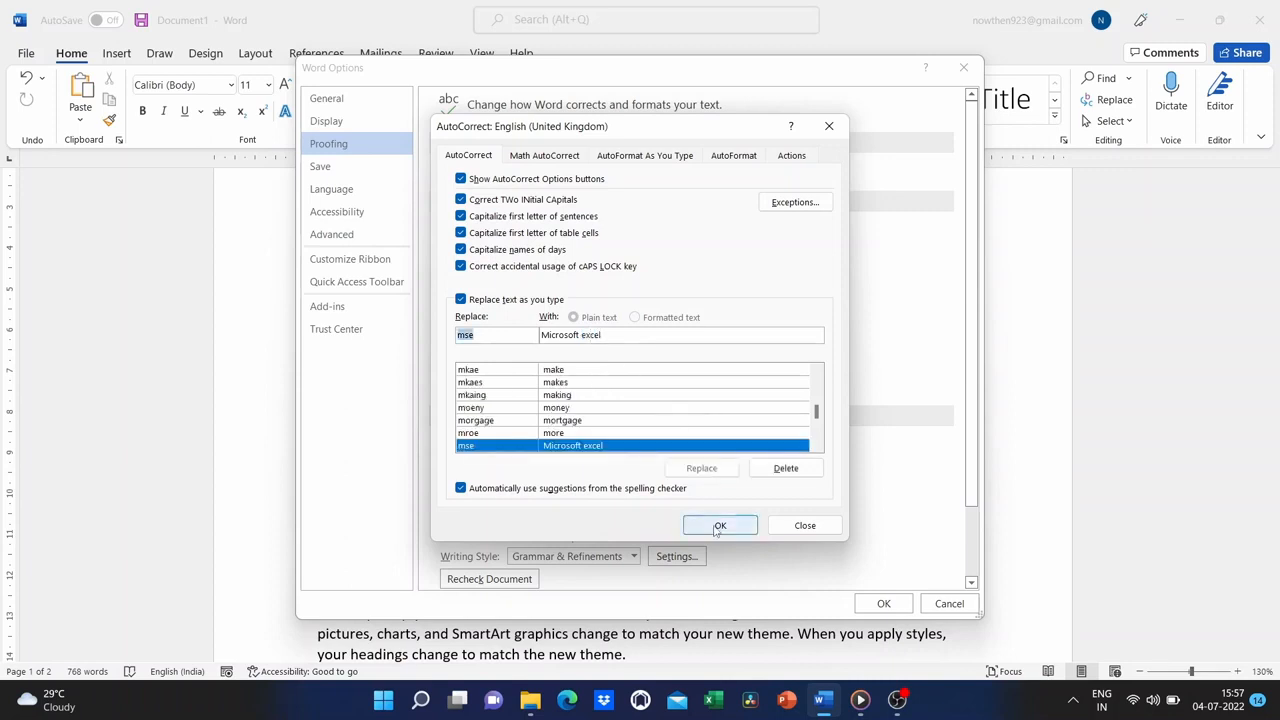
left_click(719, 526)
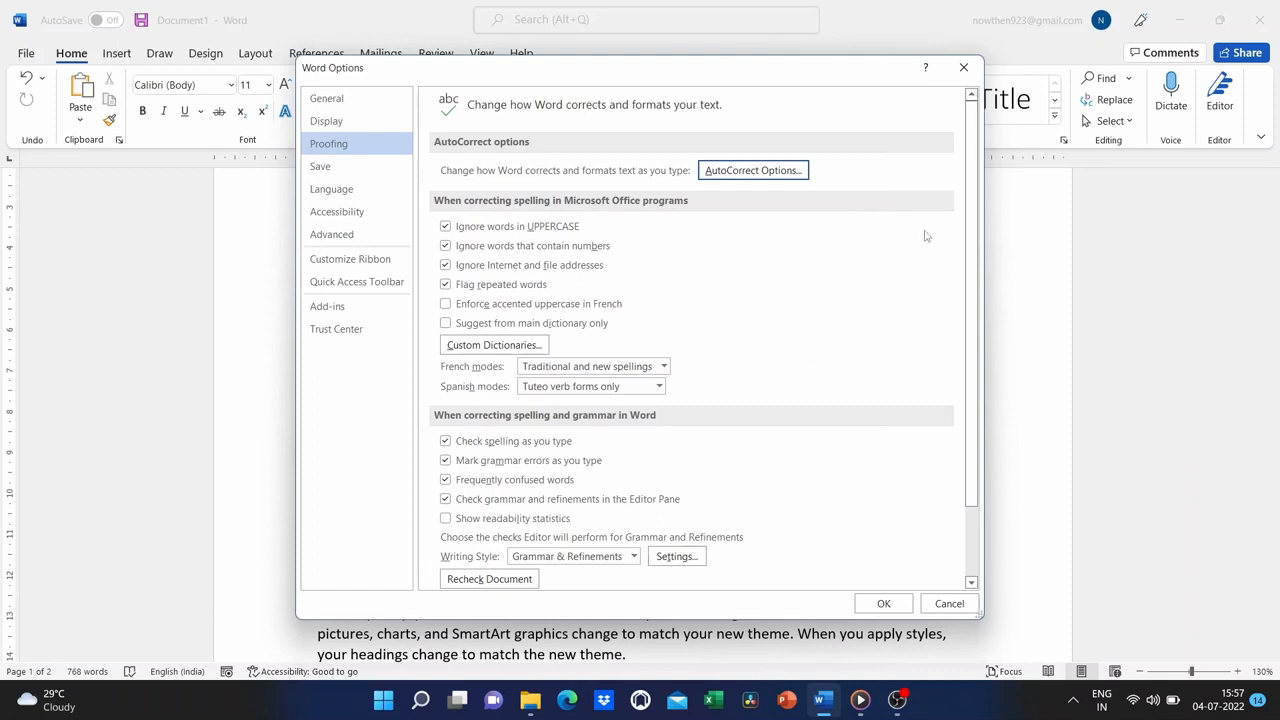
left_click(896, 604)
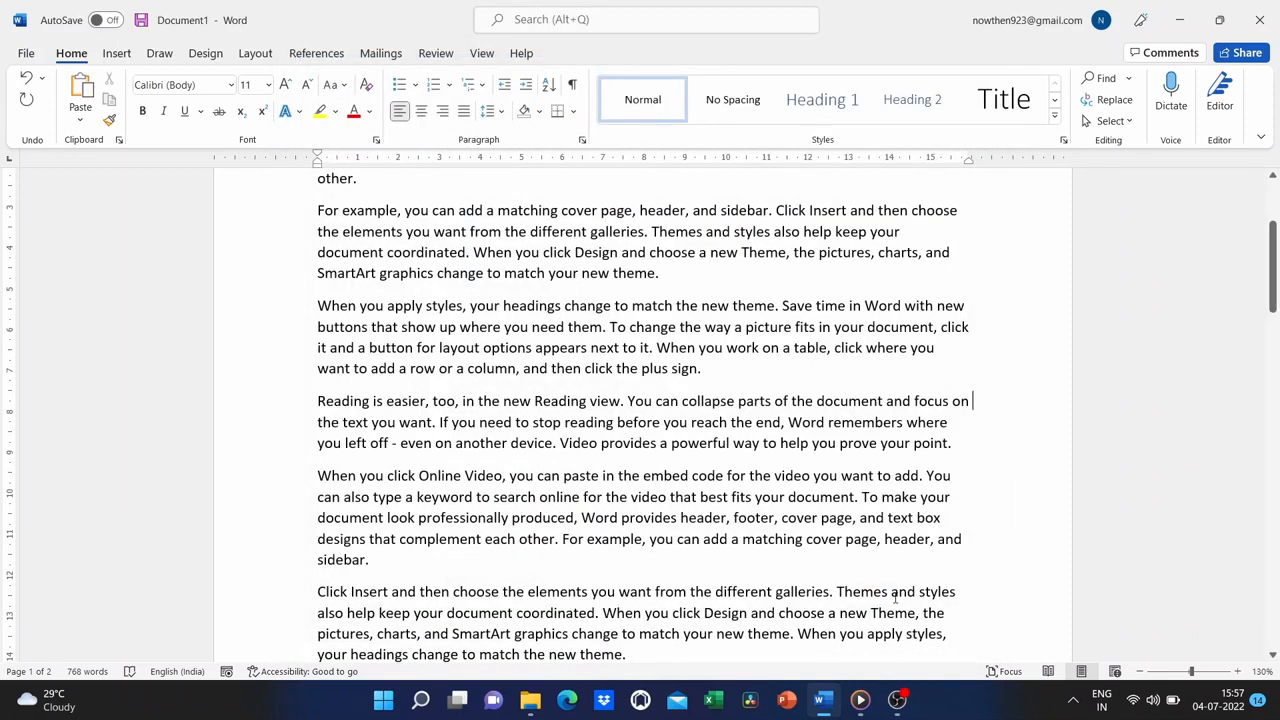
Try both AutoCorrect shortcuts by entering "msw mse" after "plus sign." in the third paragraph, followed by a new line.
left_click(720, 372)
type("msw mse")
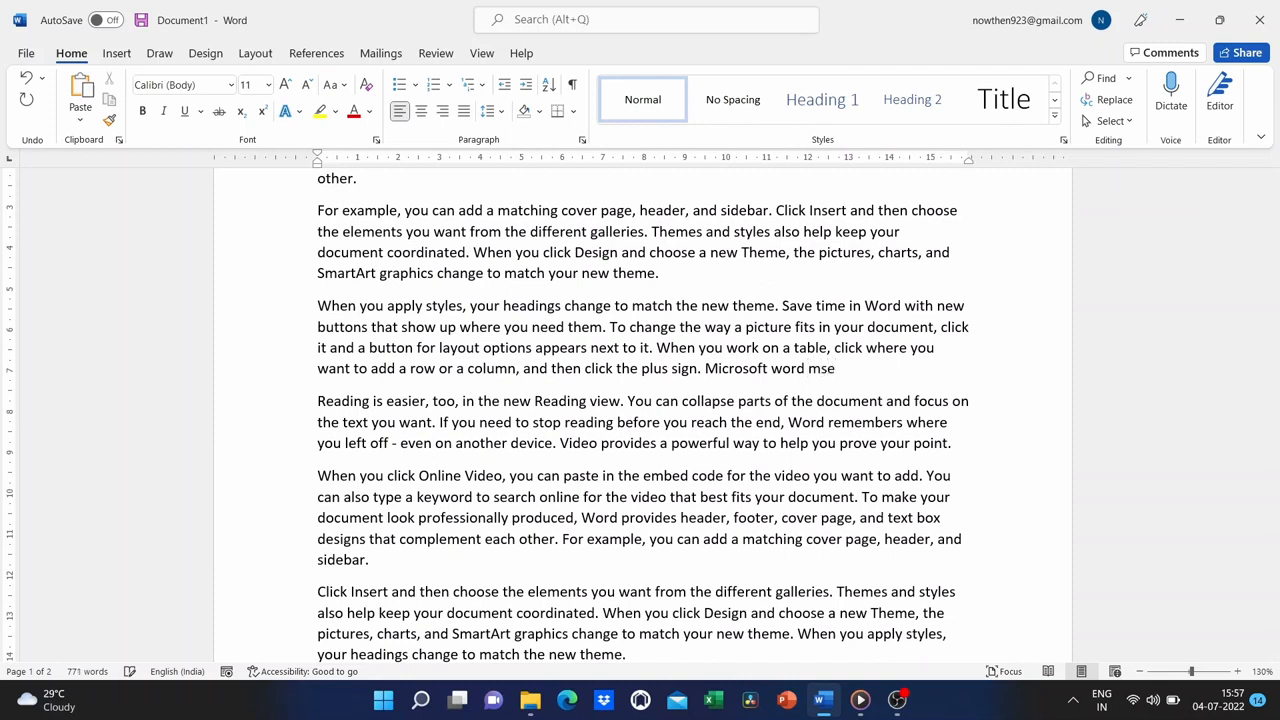
key("Return")
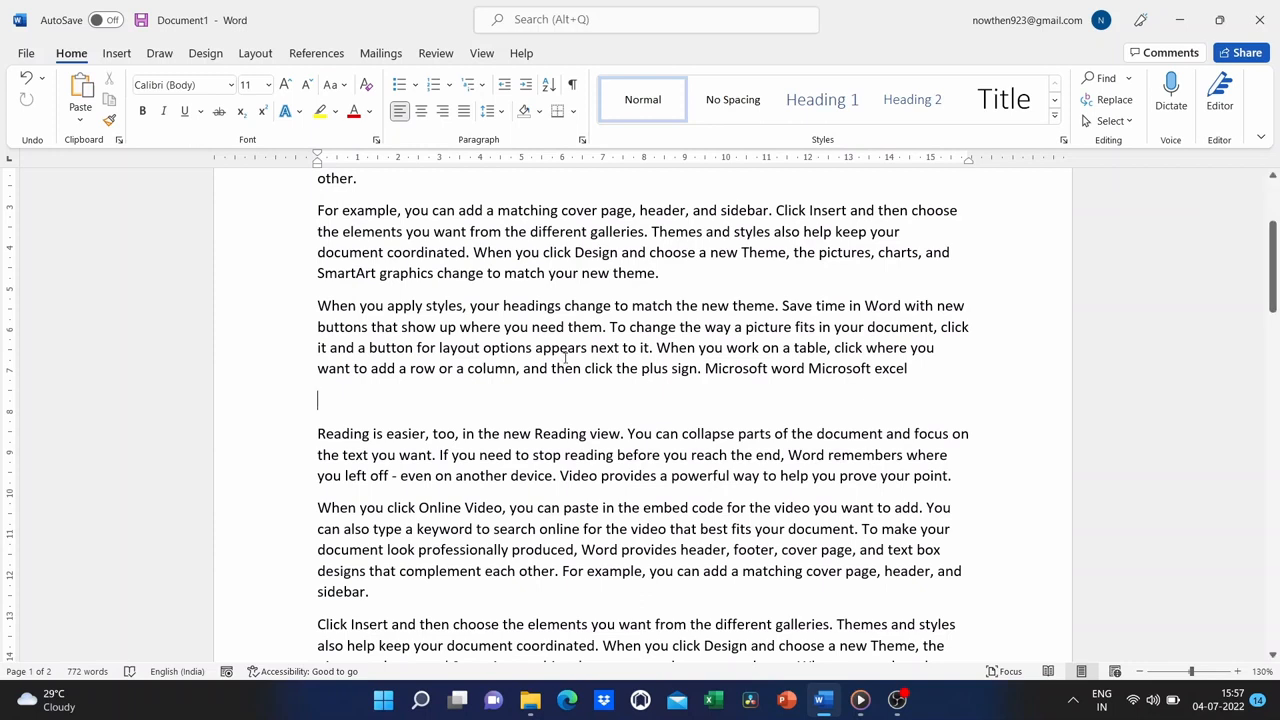
Clear the character formatting from the bold, underlined fragment "cument. To ma" in the opening paragraph's third line.
scroll(565, 357, "up", 1)
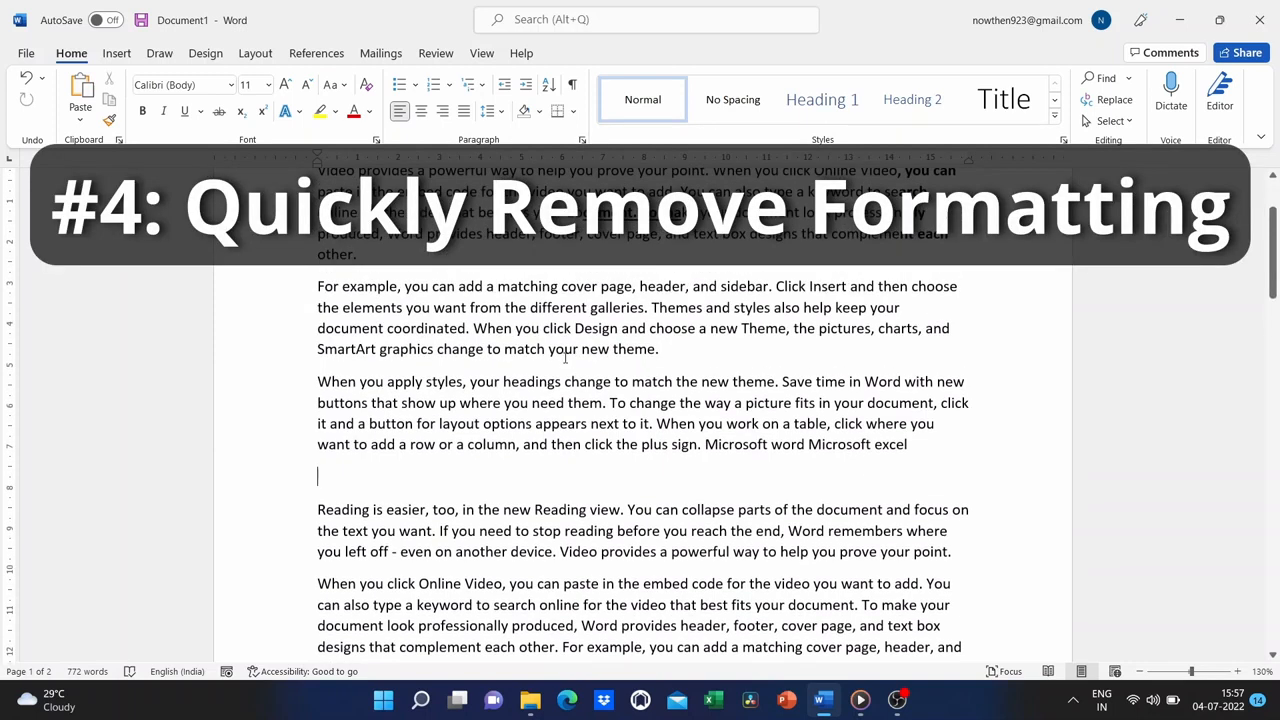
scroll(565, 357, "up", 2)
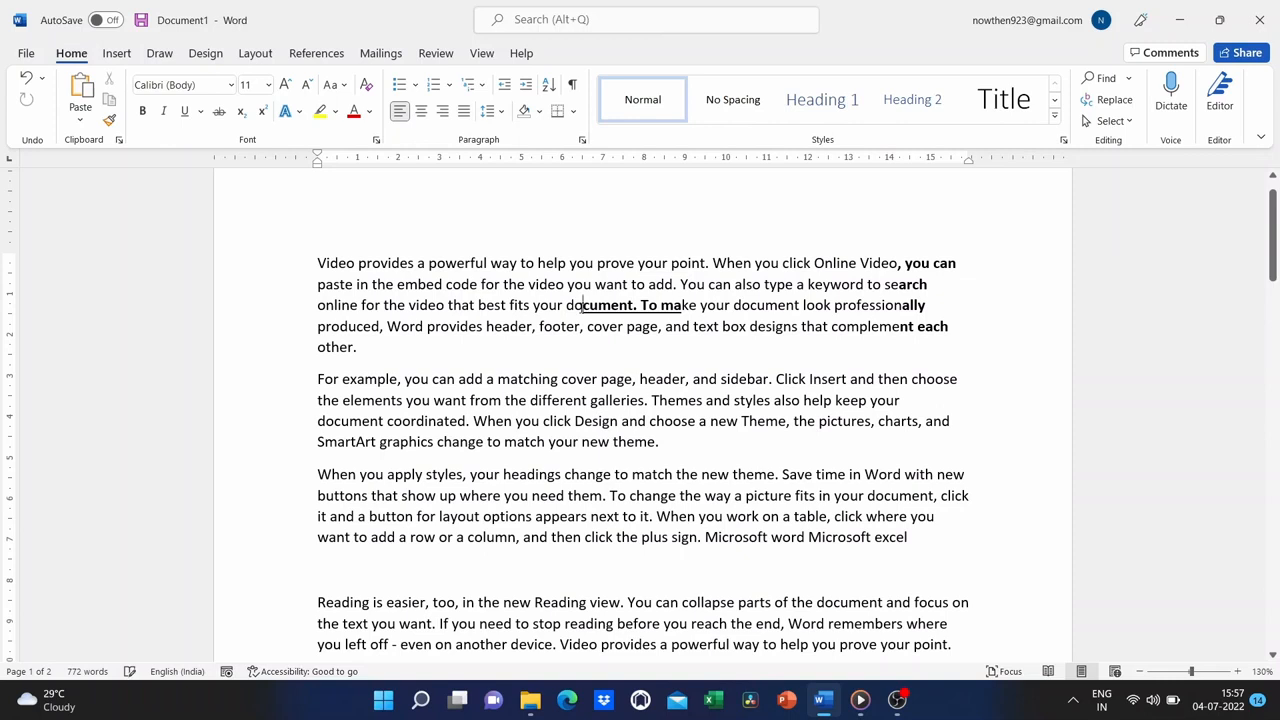
key("ctrl+space")
left_click_drag(614, 310, 697, 306)
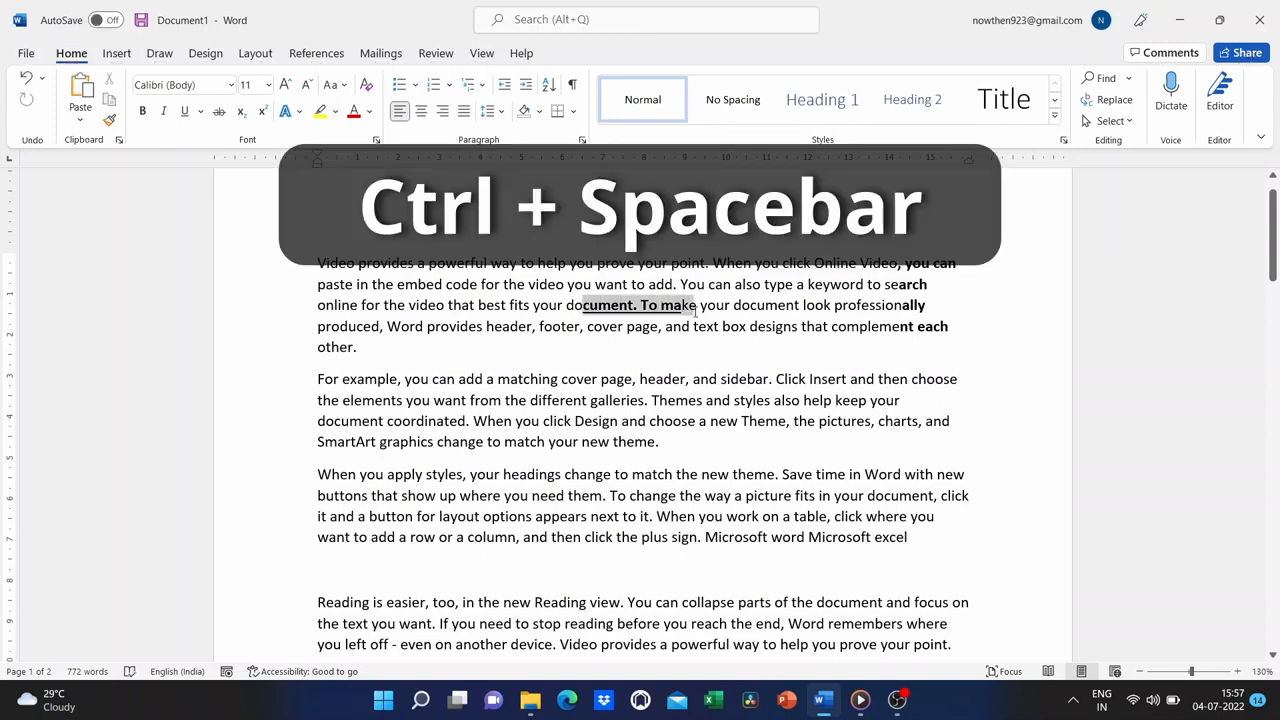
key("ctrl+space")
left_click(570, 299)
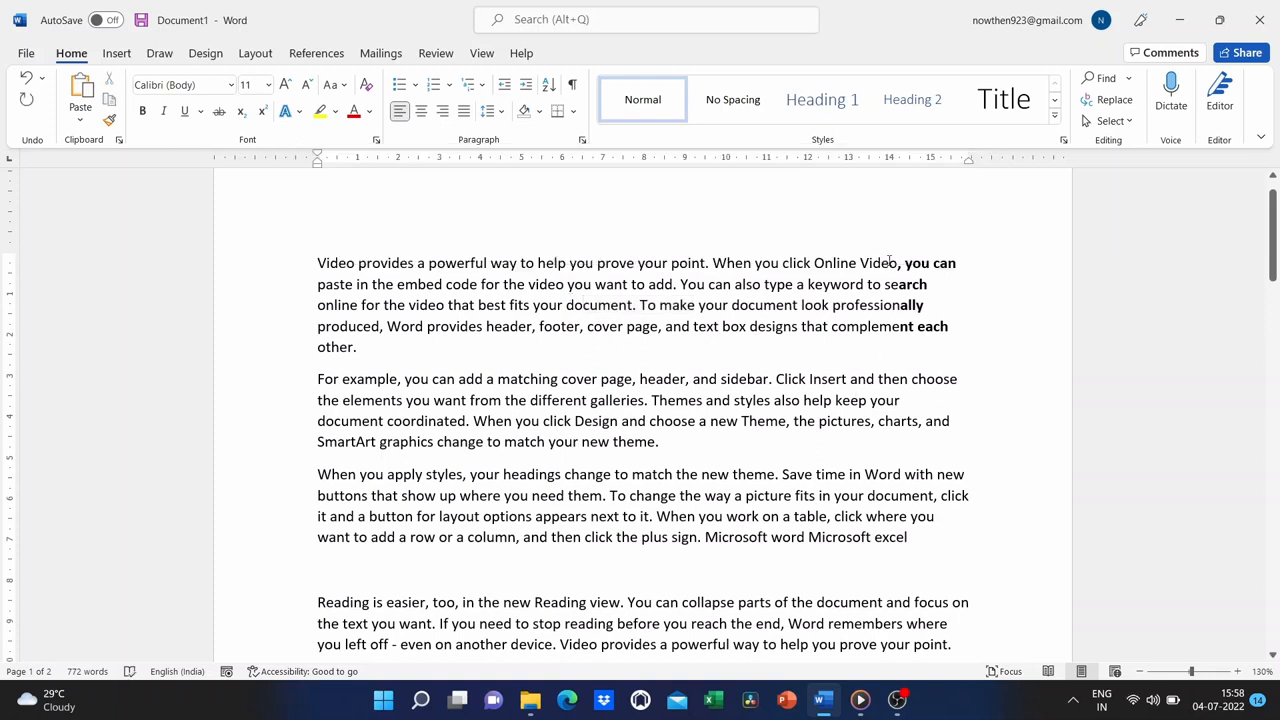
Clear the bold formatting from the rectangular block covering the ends of the opening paragraph's first four lines.
left_click_drag(889, 262, 977, 332)
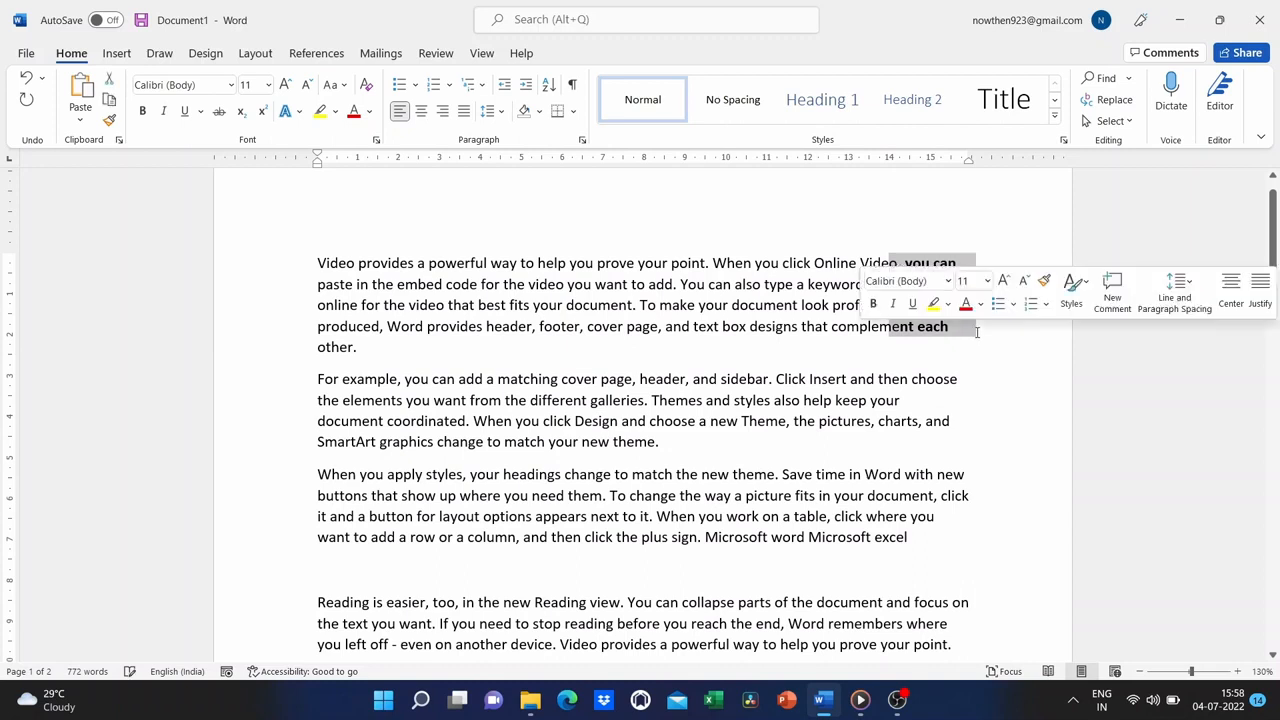
key("Escape")
key("Left")
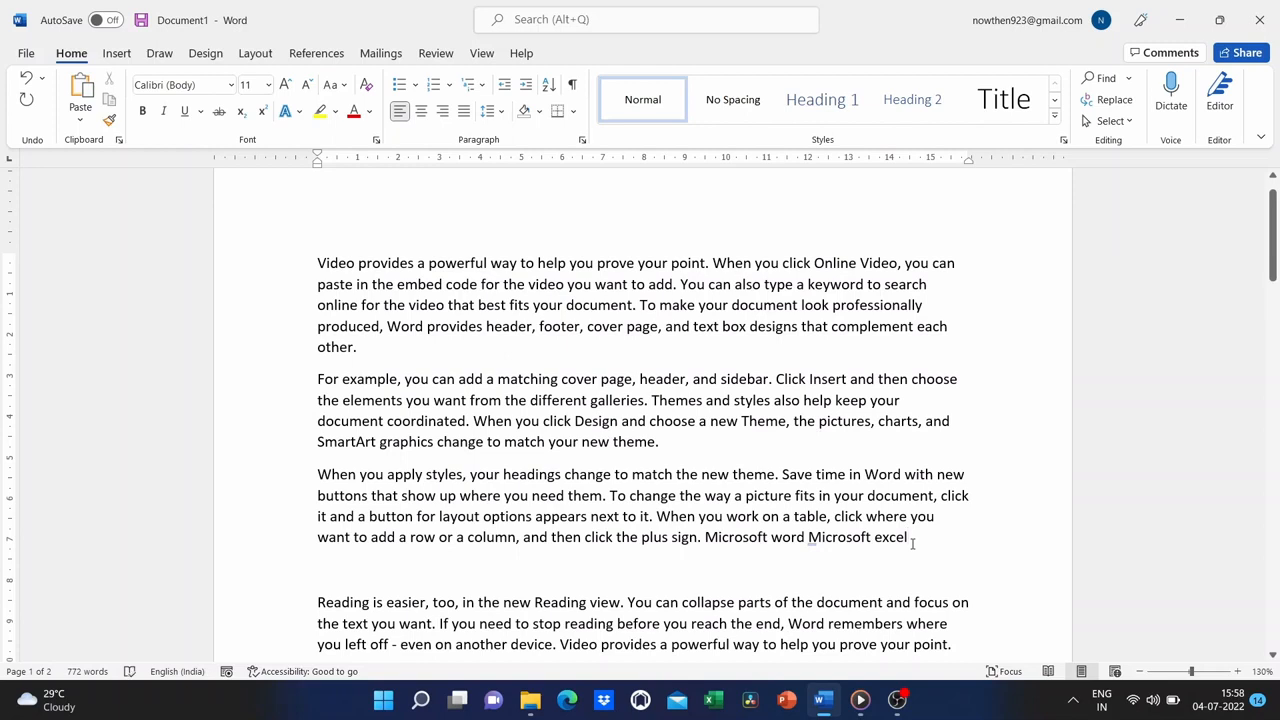
Delete the end of the third paragraph character by character, back to "click the plu".
key("BackSpace")
key("BackSpace")
key("BackSpace")
key("BackSpace")
key("BackSpace")
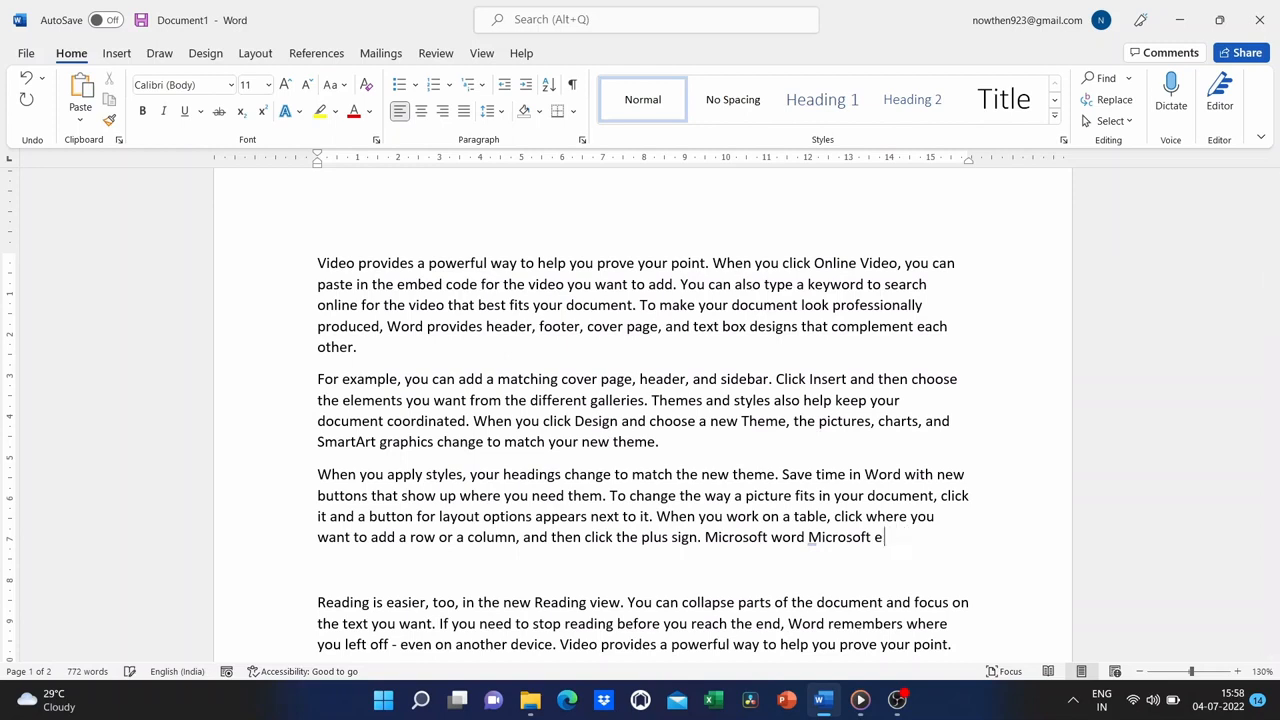
key("BackSpace")
key("BackSpace")
key("BackSpace")
key("BackSpace")
key("BackSpace")
key("BackSpace")
key("BackSpace")
key("BackSpace")
key("BackSpace")
key("BackSpace")
key("BackSpace")
key("BackSpace")
key("BackSpace")
key("BackSpace")
key("BackSpace")
key("BackSpace")
key("BackSpace")
key("BackSpace")
key("BackSpace")
key("BackSpace")
key("BackSpace")
key("BackSpace")
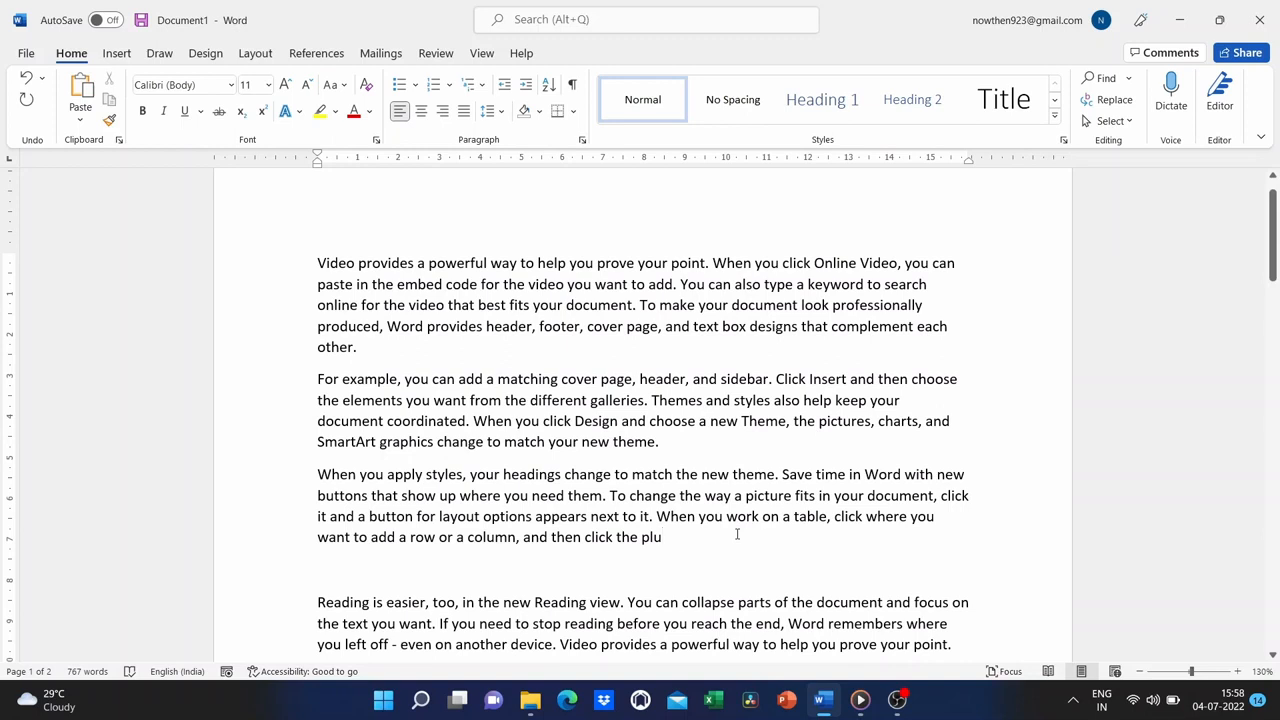
Undo the character deletions in the third paragraph and the formatting removal in the opening paragraph.
type("s sign. Microsoft word")
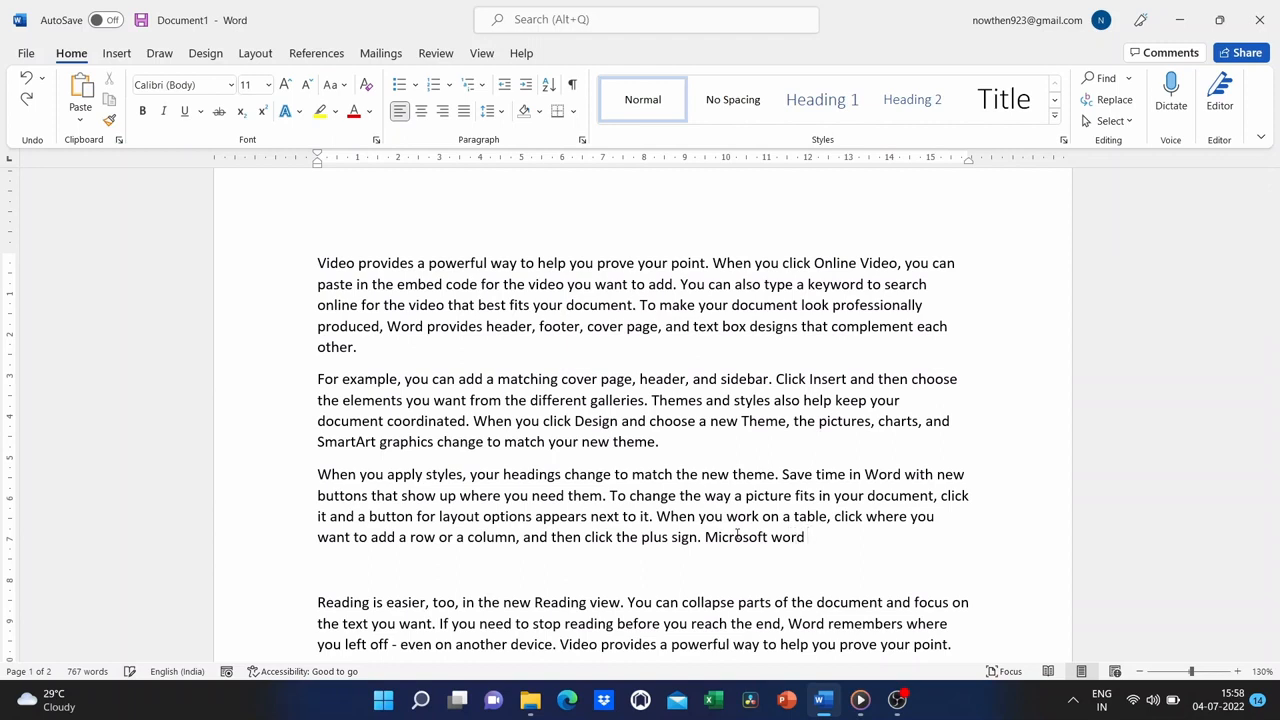
type(" Microsoft excel")
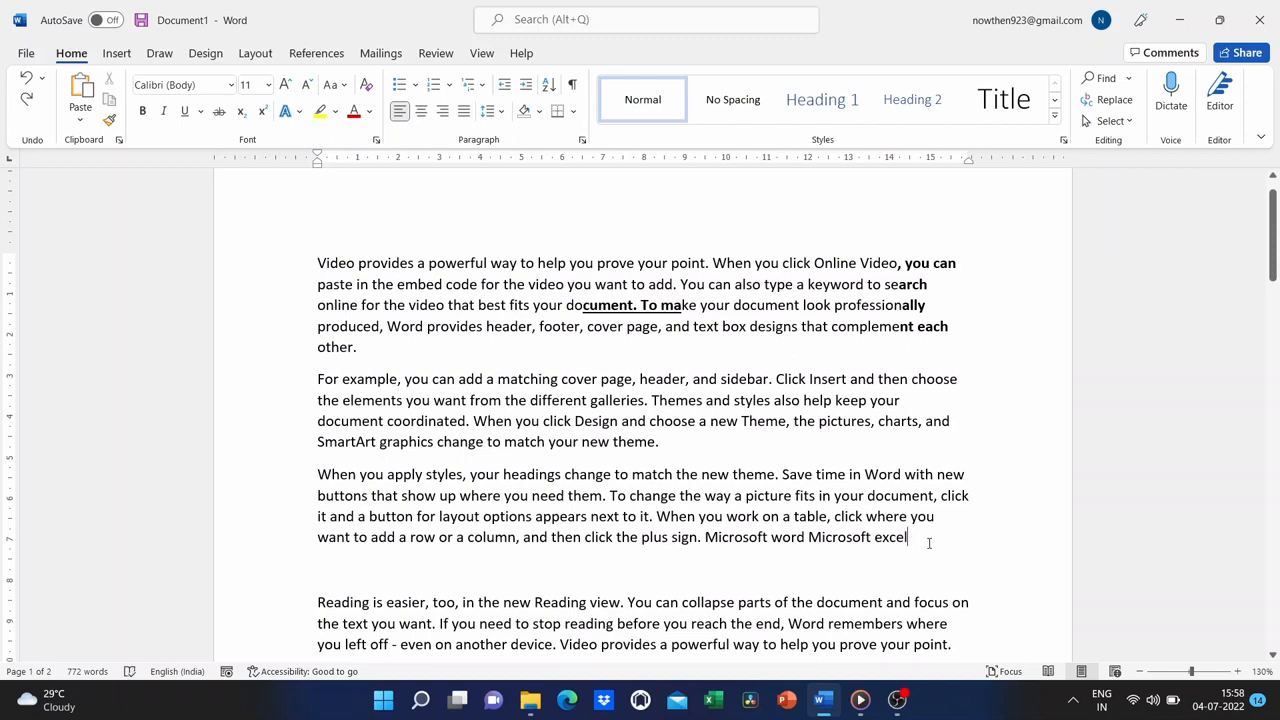
Delete the end of the third paragraph word by word, back to "a row or a column,".
key("ctrl+BackSpace")
key("ctrl+BackSpace")
key("ctrl+BackSpace")
key("ctrl+BackSpace")
key("ctrl+BackSpace")
key("ctrl+BackSpace")
key("ctrl+BackSpace")
key("ctrl+BackSpace")
key("ctrl+BackSpace")
key("ctrl+BackSpace")
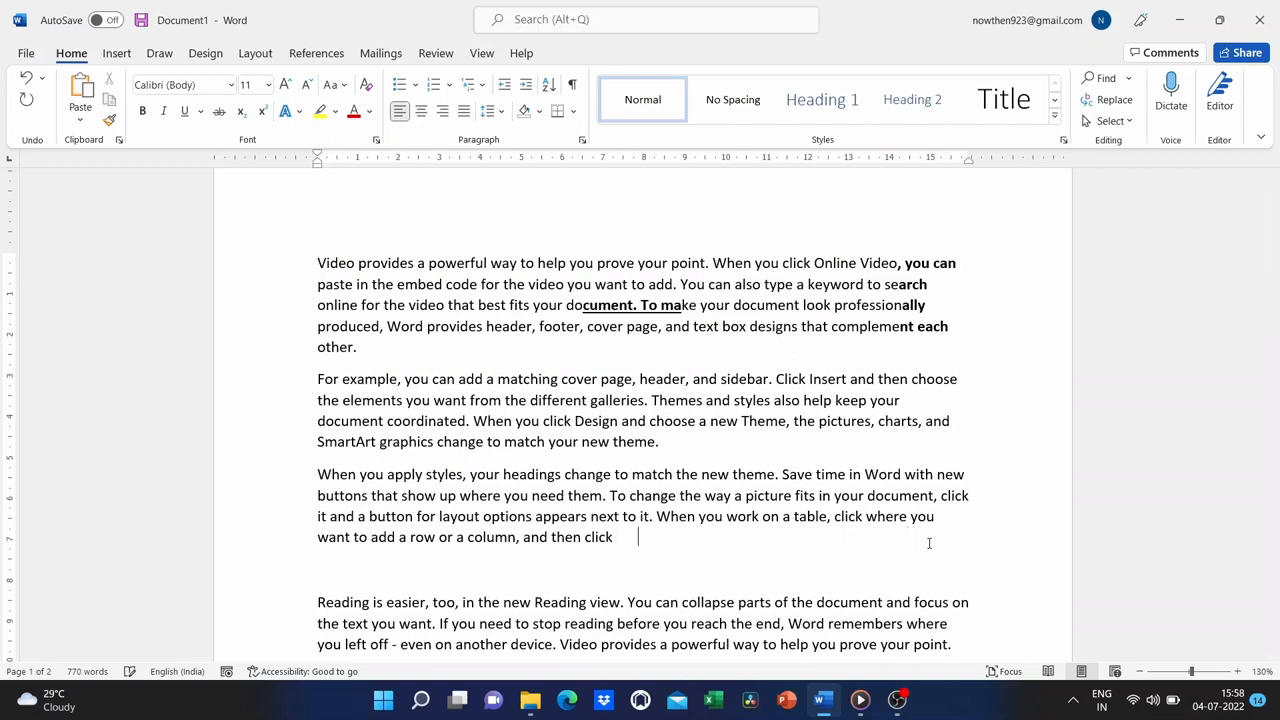
key("ctrl+BackSpace")
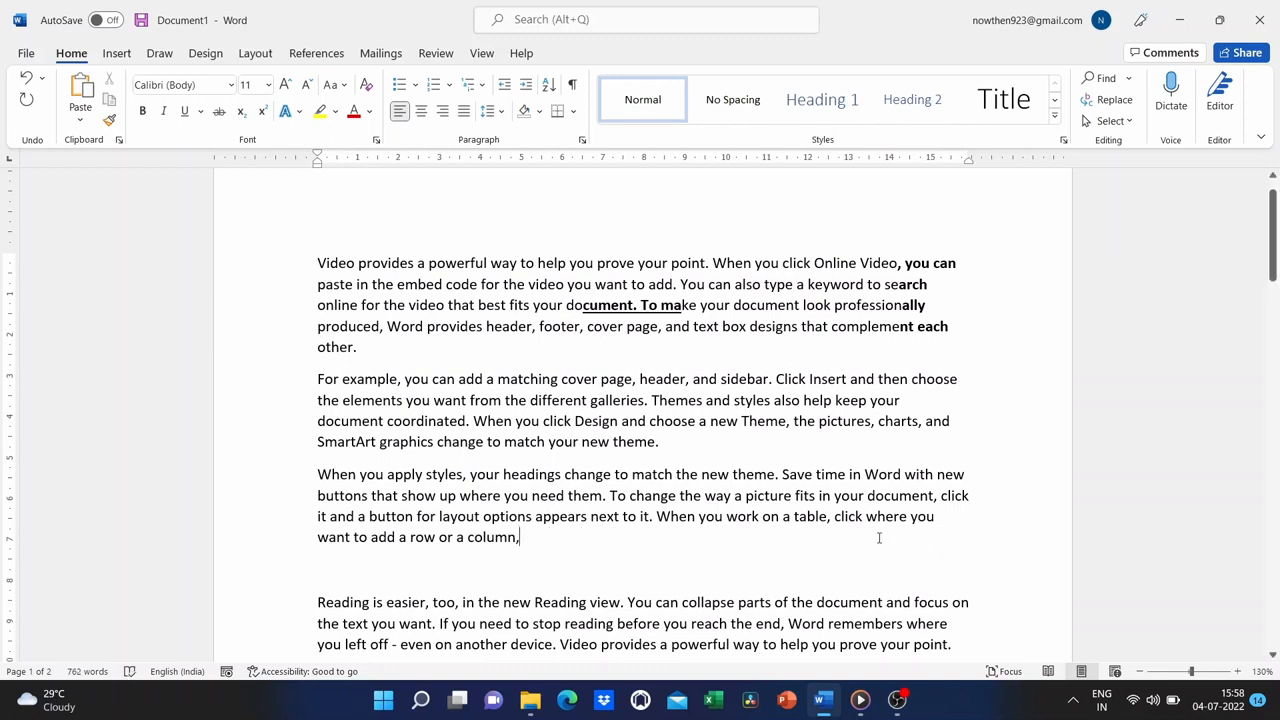
Undo the word deletions, the blank line and the "mse" entry so the third paragraph ends with "Microsoft word".
key("ctrl+z")
key("ctrl+z")
key("ctrl+z")
key("ctrl+z")
key("ctrl+z")
key("ctrl+z")
key("ctrl+z")
key("ctrl+z")
key("ctrl+z")
key("ctrl+z")
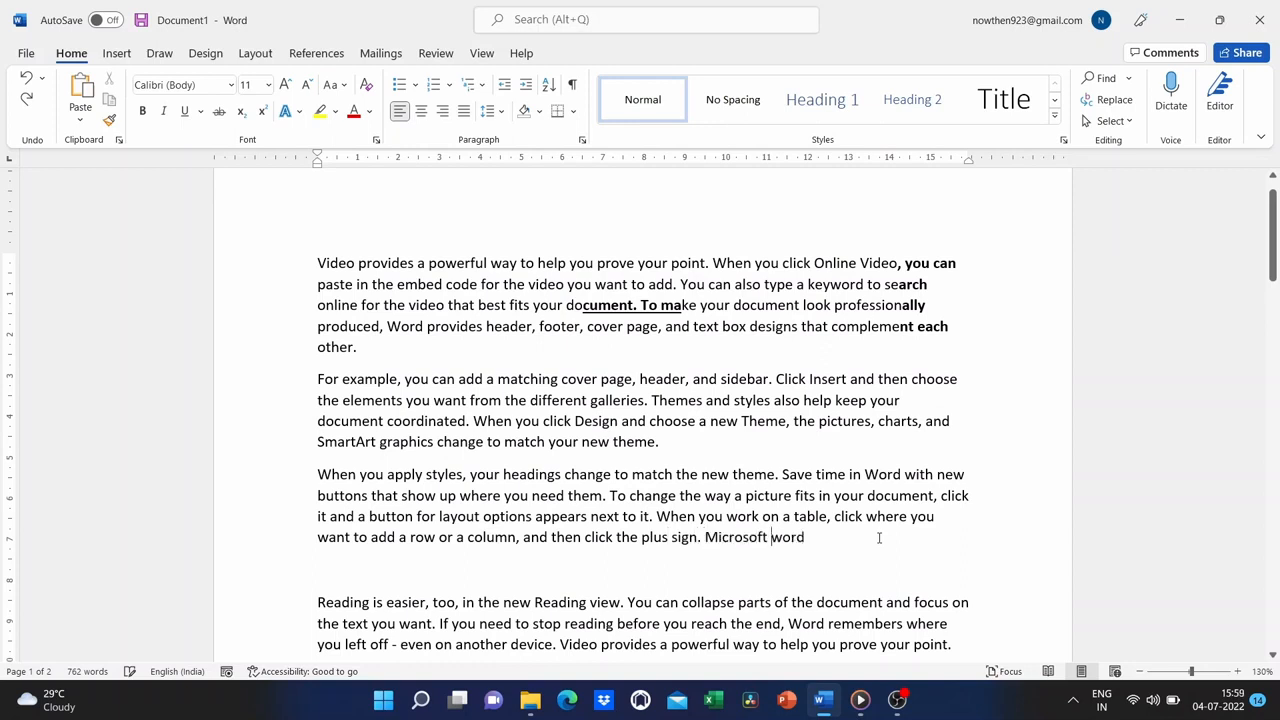
key("ctrl+z")
key("ctrl+z")
key("ctrl+z")
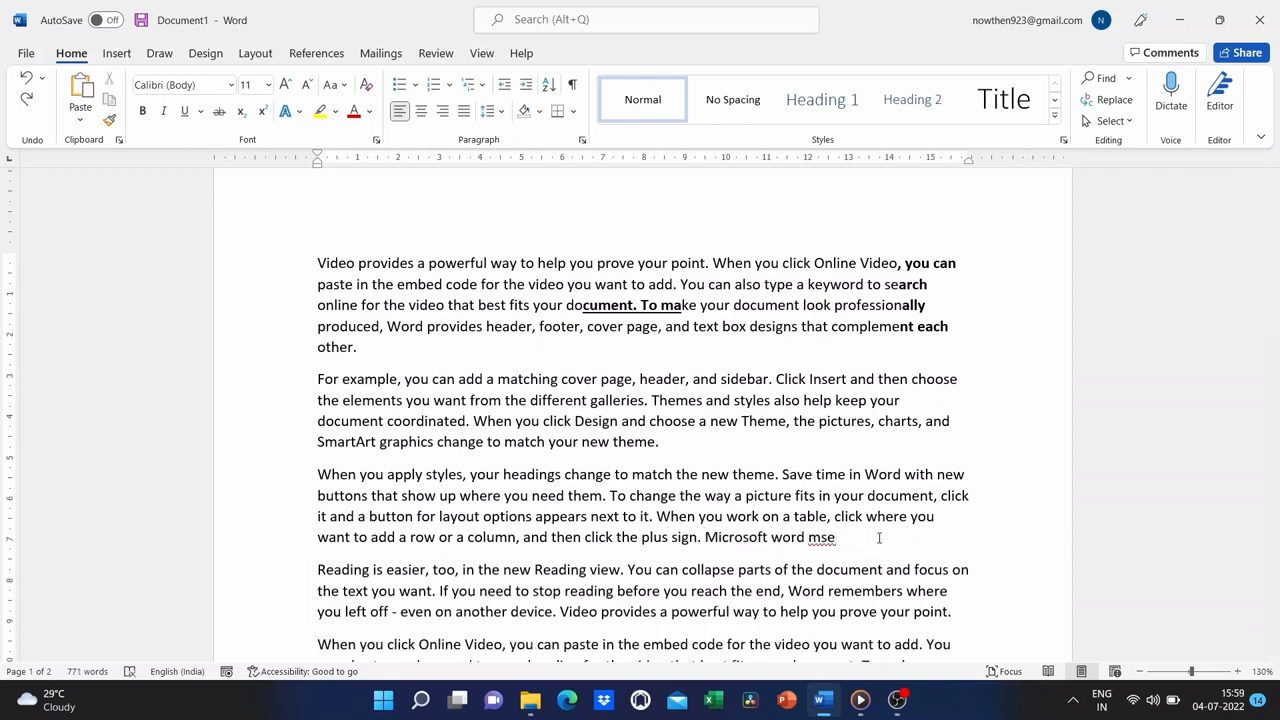
key("ctrl+z")
scroll(728, 472, "down", 10)
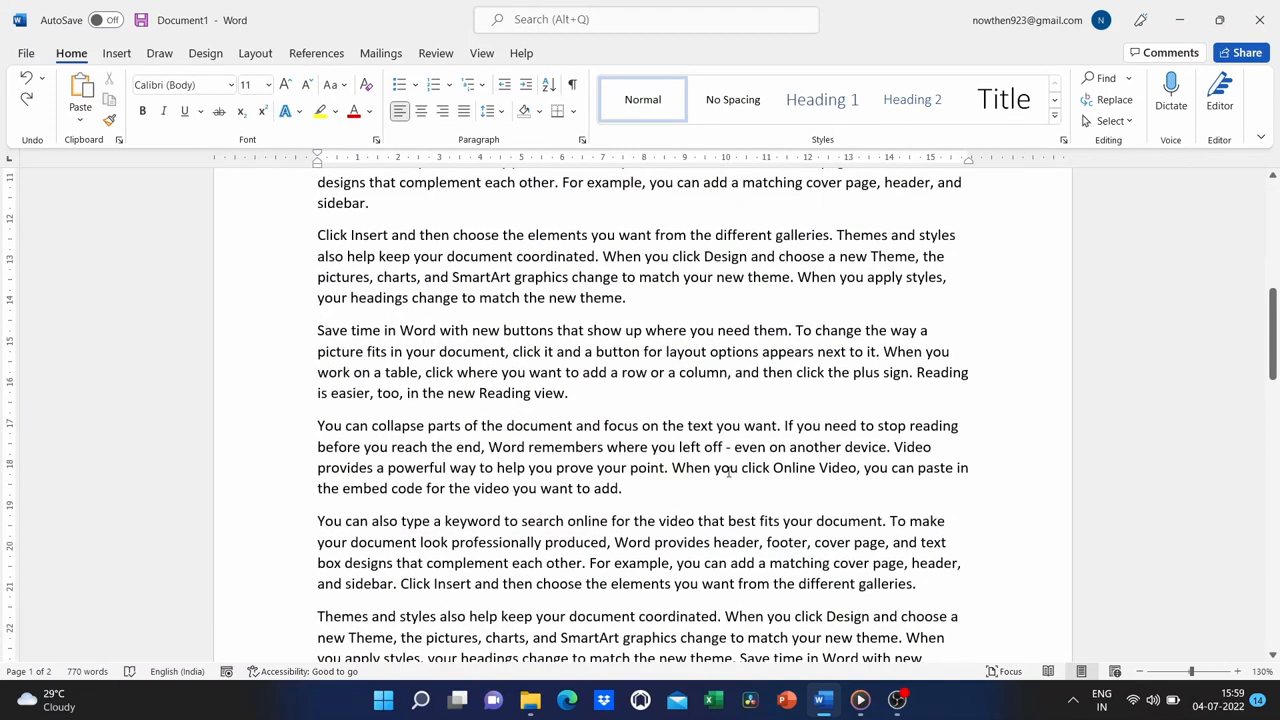
scroll(728, 472, "up", 1)
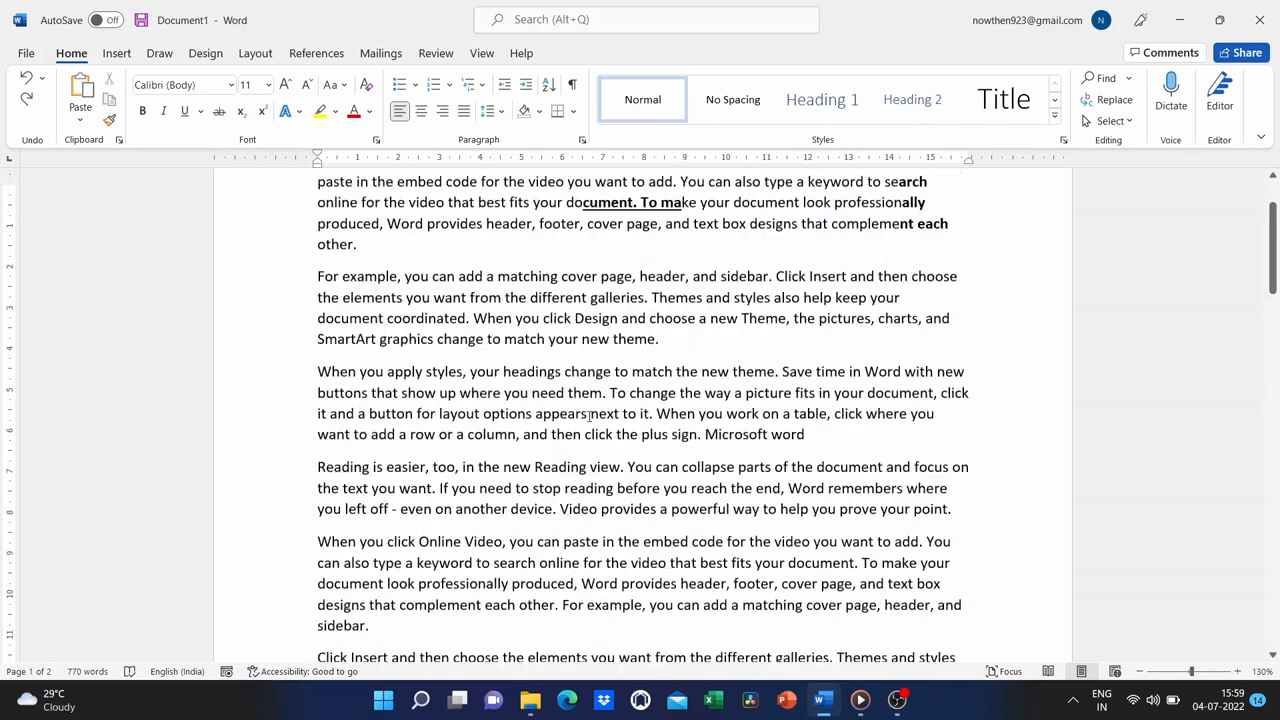
scroll(589, 416, "up", 1)
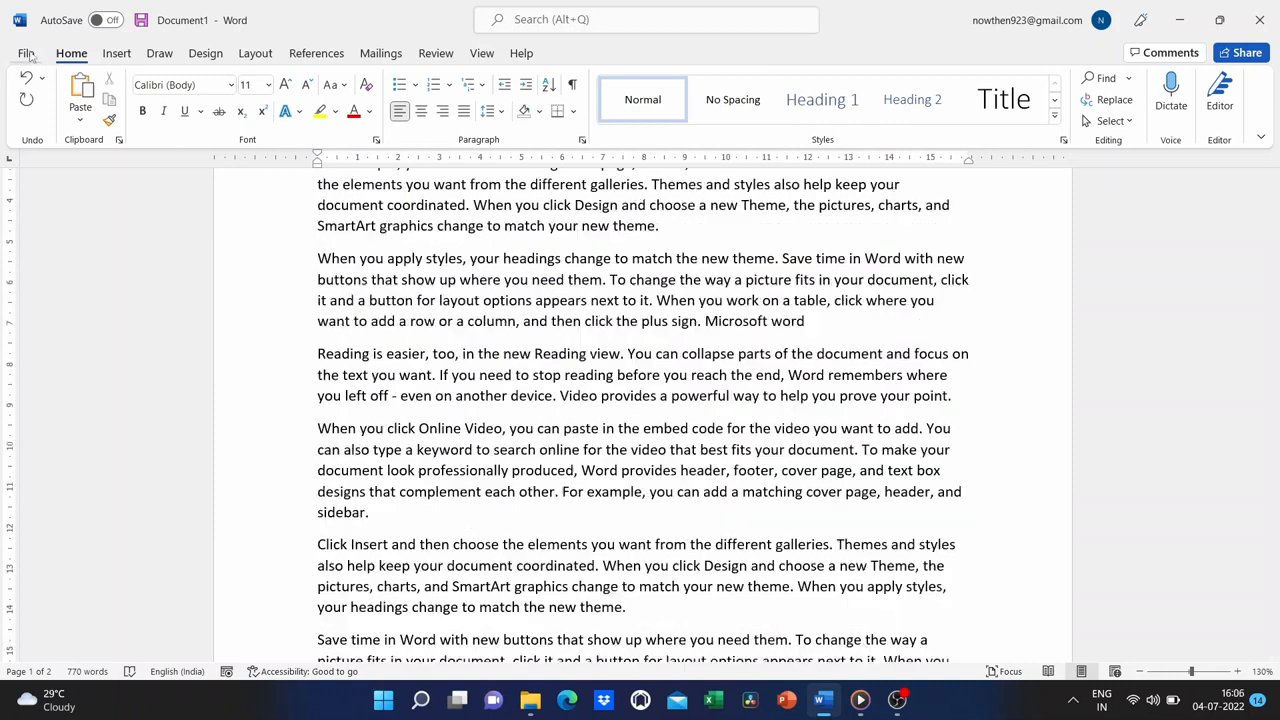
Browse the Documents folder for a file to open.
left_click(26, 53)
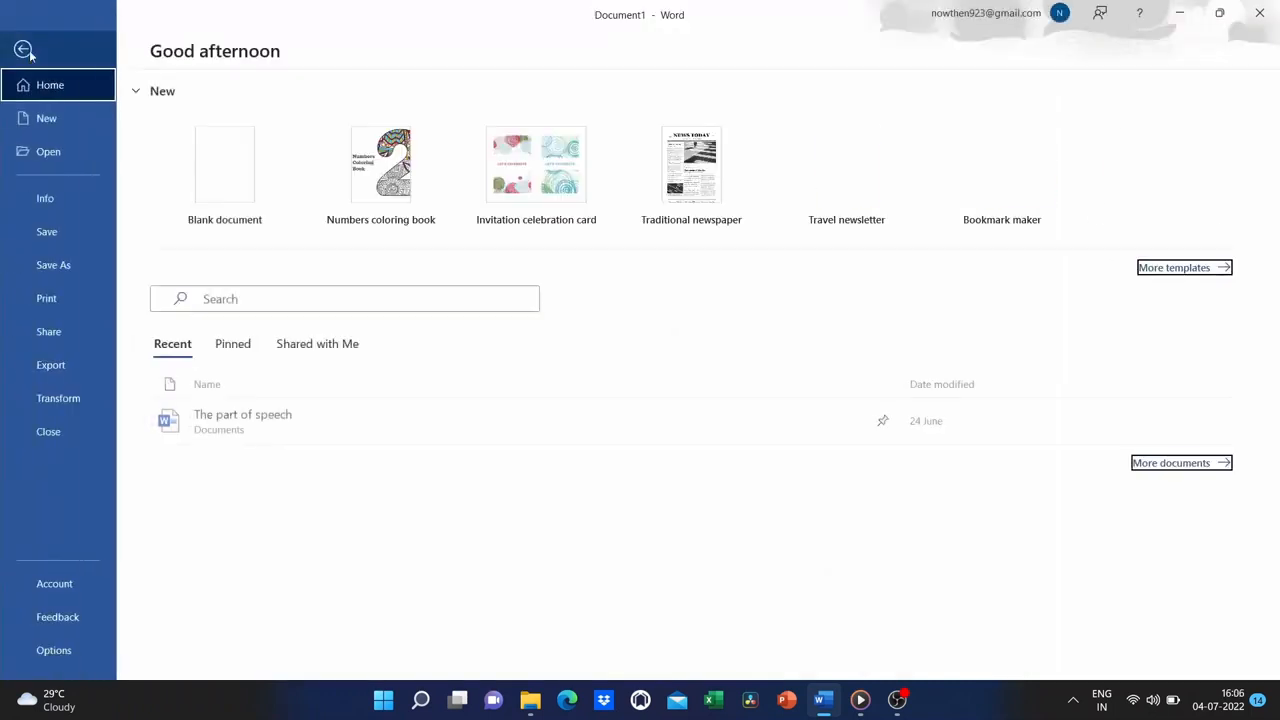
left_click(50, 152)
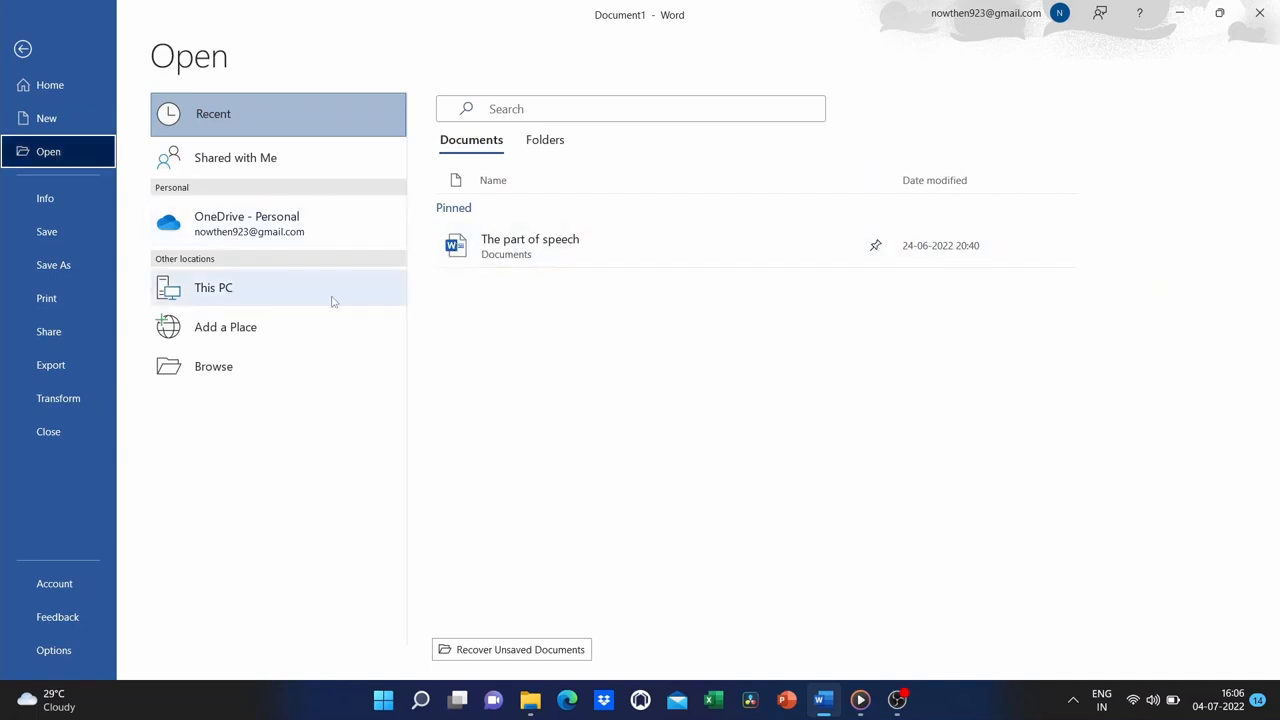
left_click(203, 368)
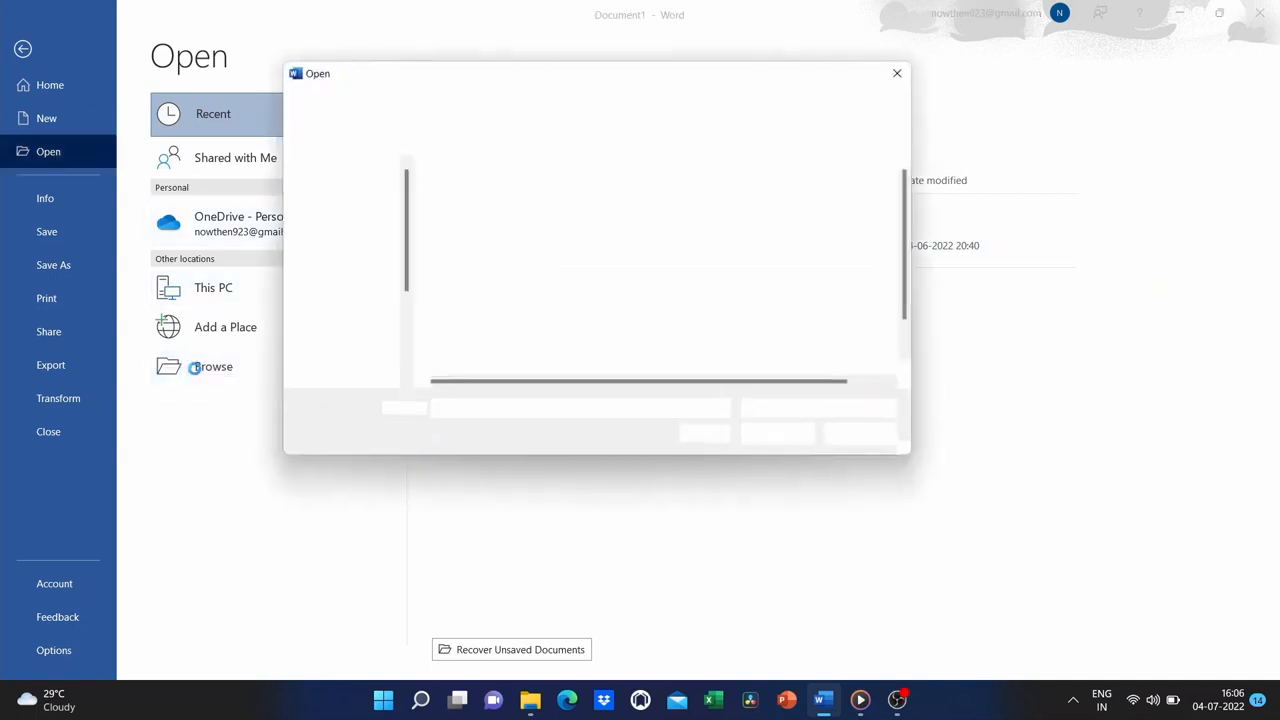
scroll(620, 300, "down", 1)
scroll(620, 300, "up", 1)
scroll(627, 298, "down", 1)
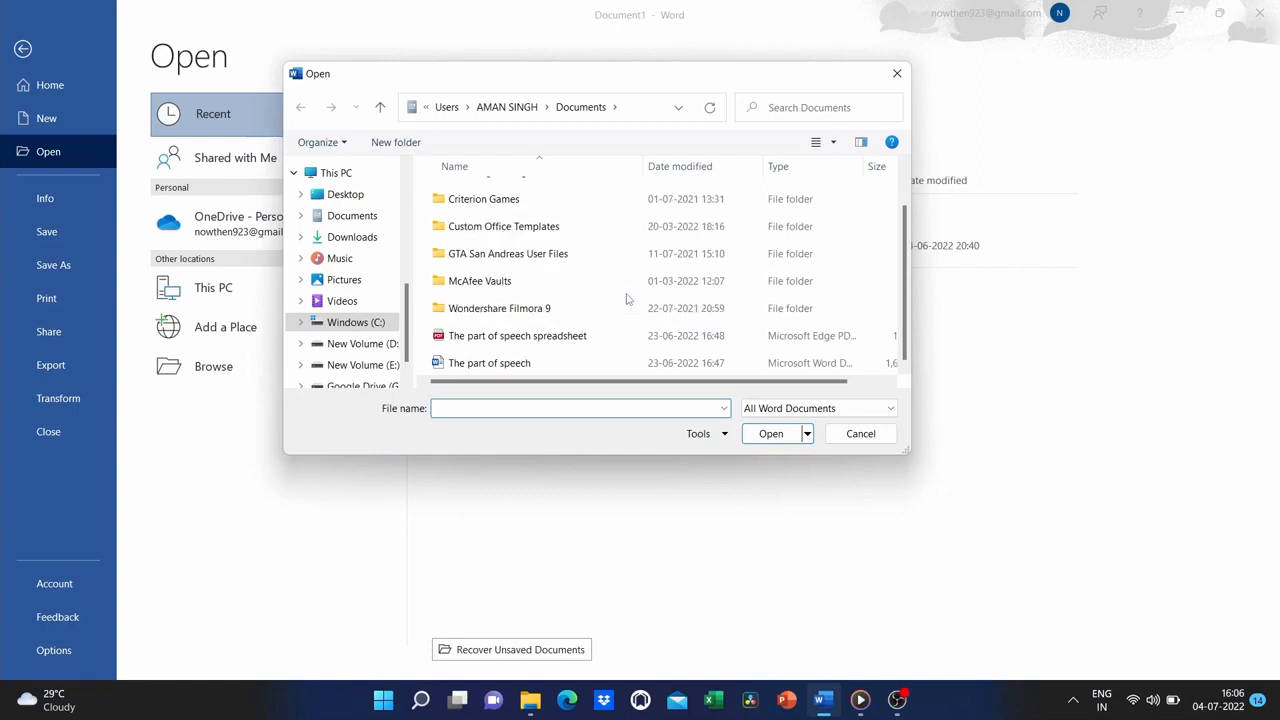
Open the PDF "The part of speech spreadsheet" in Microsoft Edge in a maximized window.
left_click(498, 340)
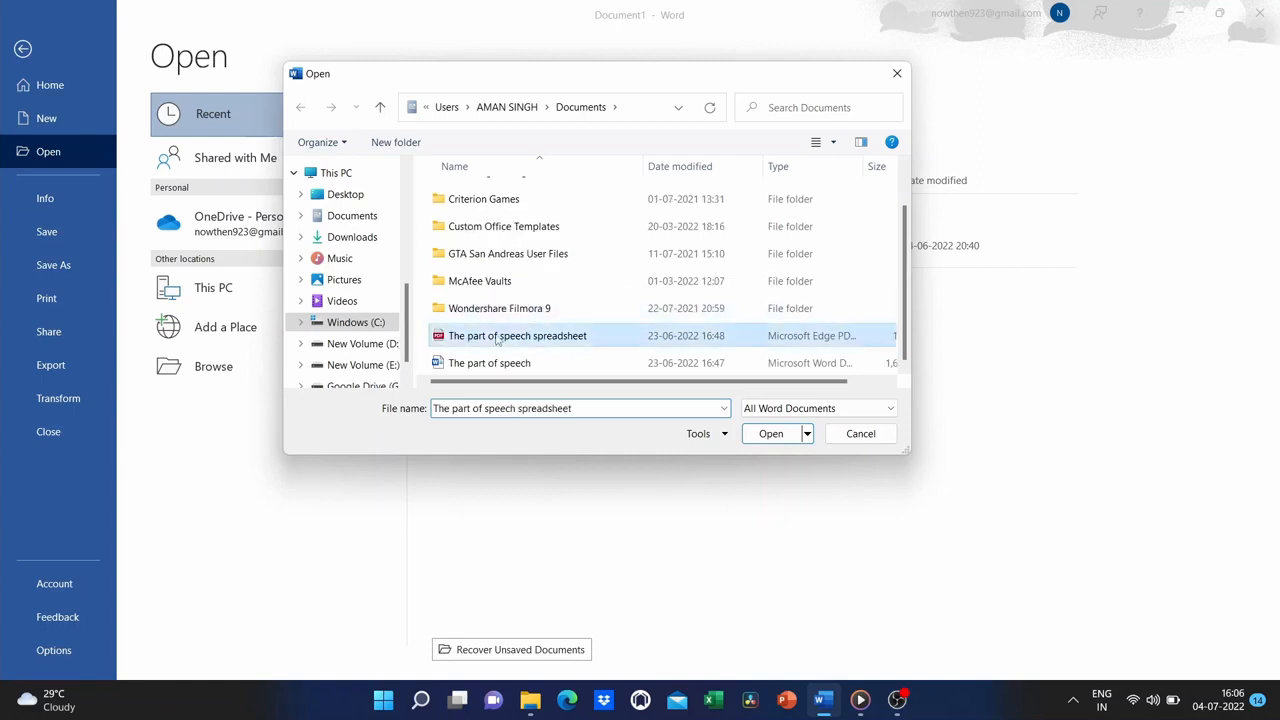
right_click(497, 340)
left_click(540, 264)
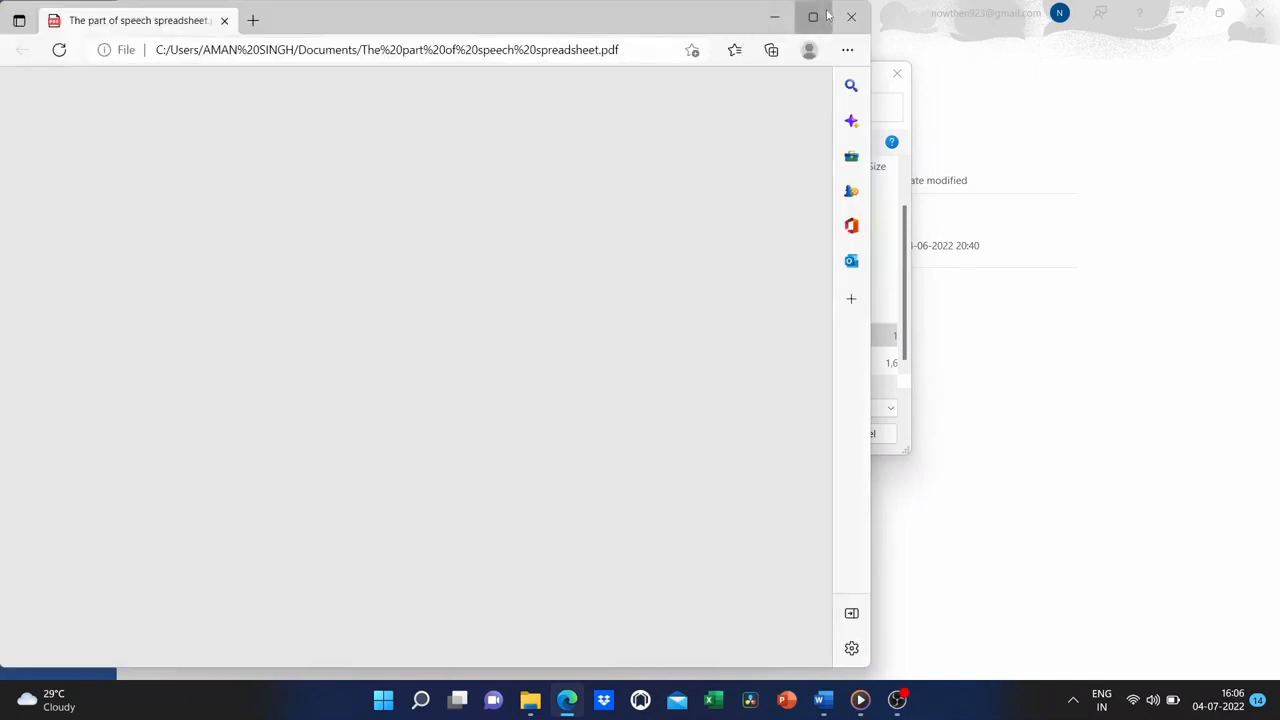
left_click(813, 17)
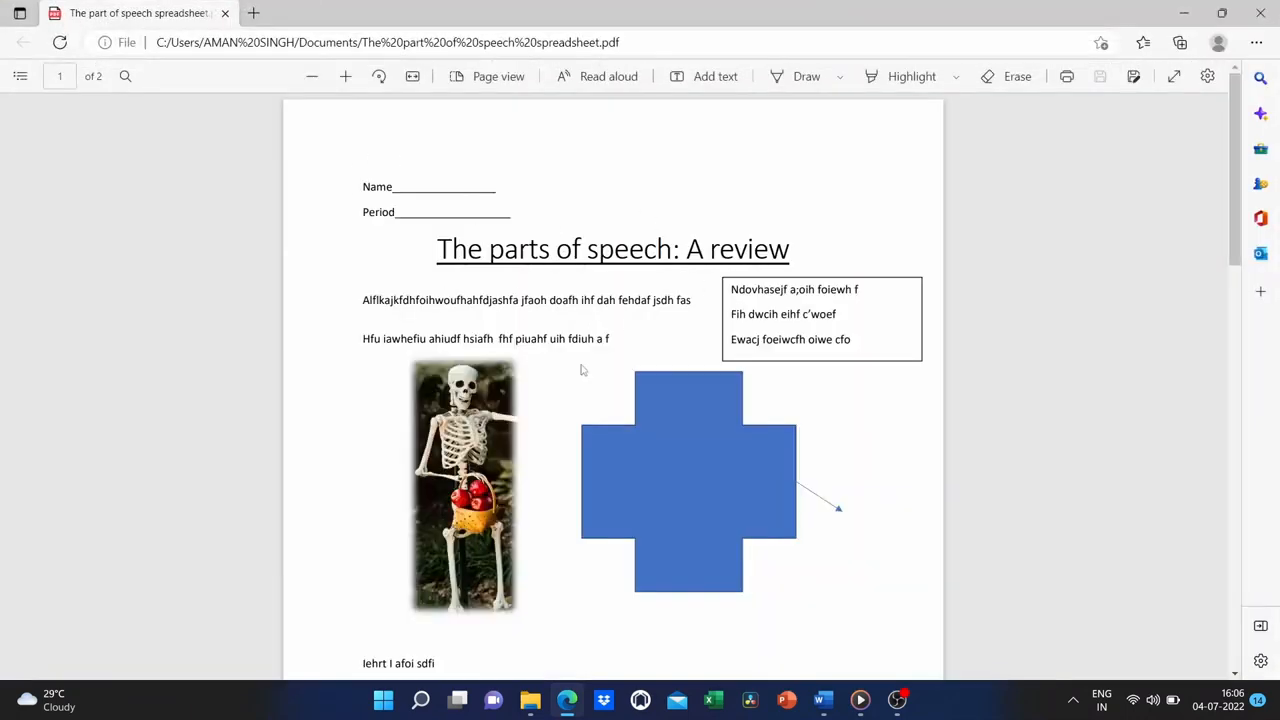
Examine the first page of the PDF, trial-select its text, and close the browser window.
scroll(680, 423, "down", 2)
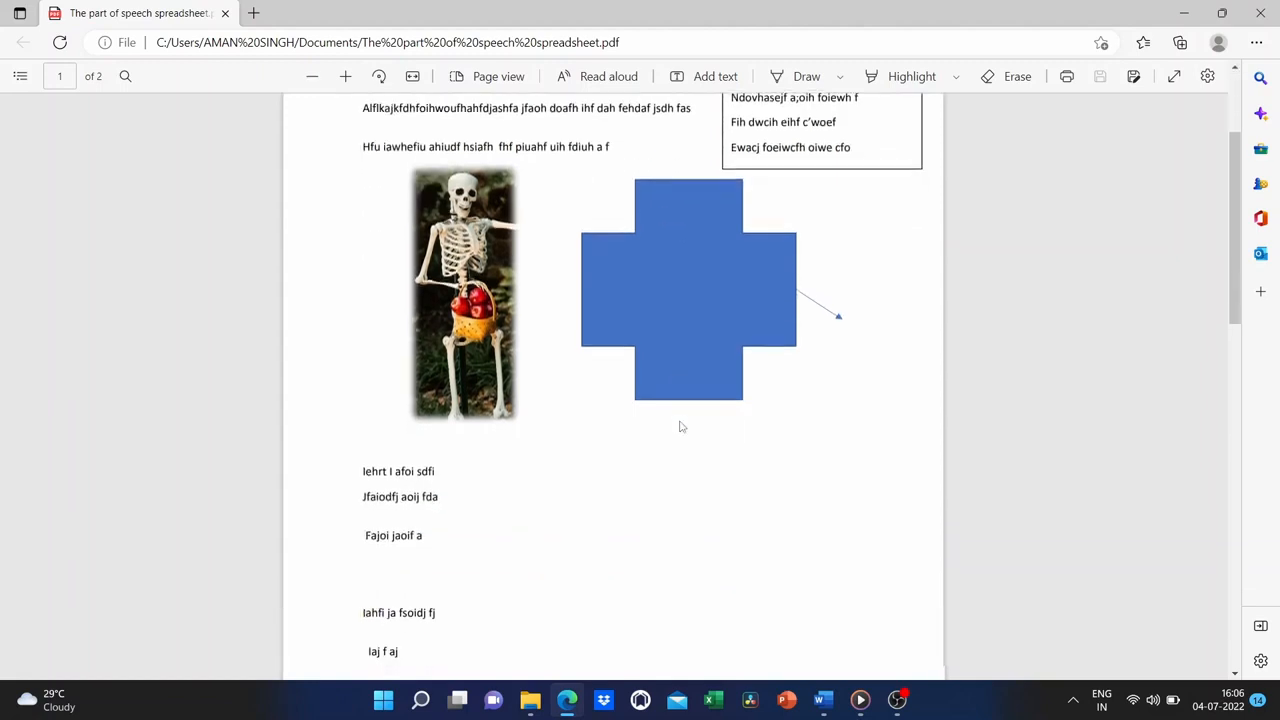
scroll(680, 423, "up", 2)
scroll(657, 397, "down", 3)
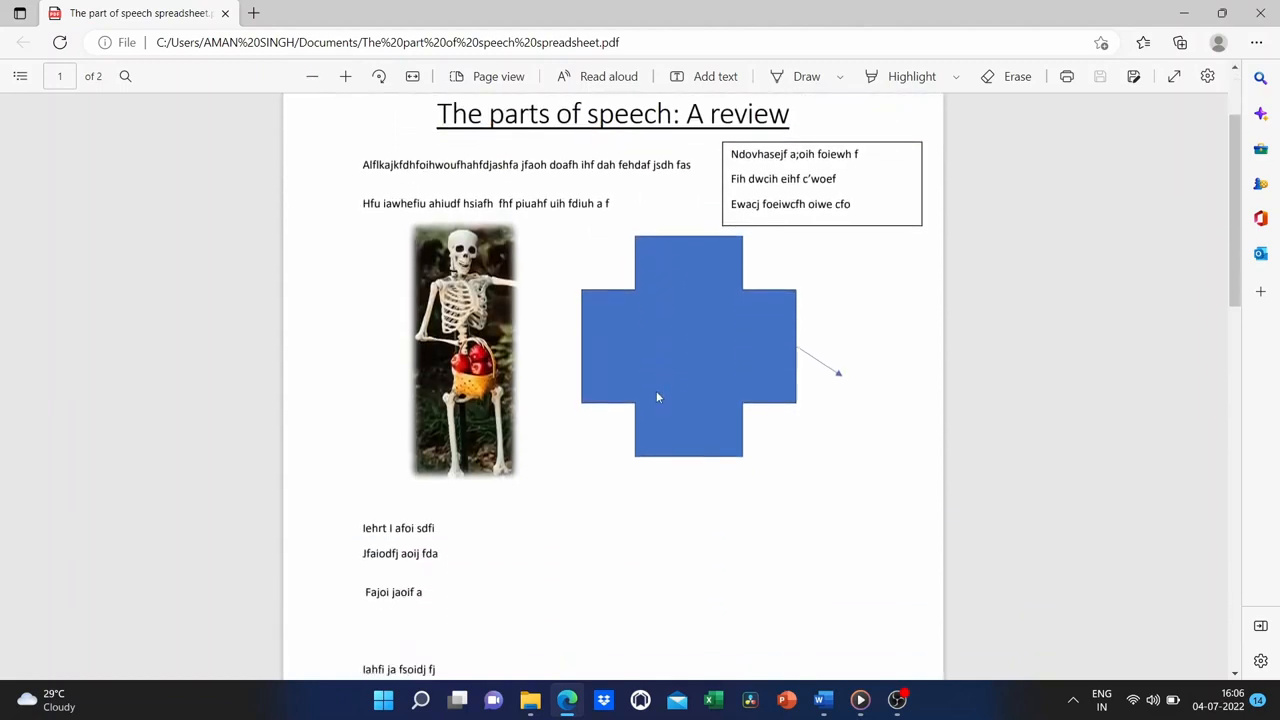
scroll(657, 397, "up", 3)
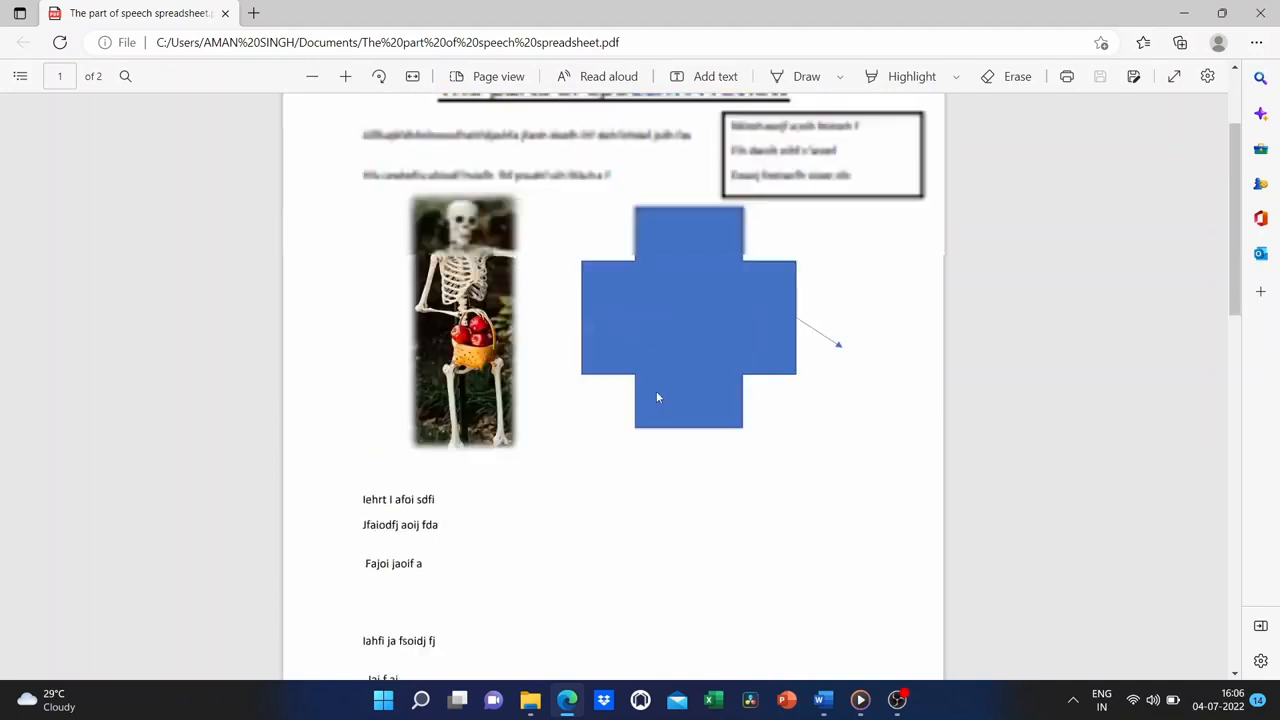
scroll(657, 397, "down", 3)
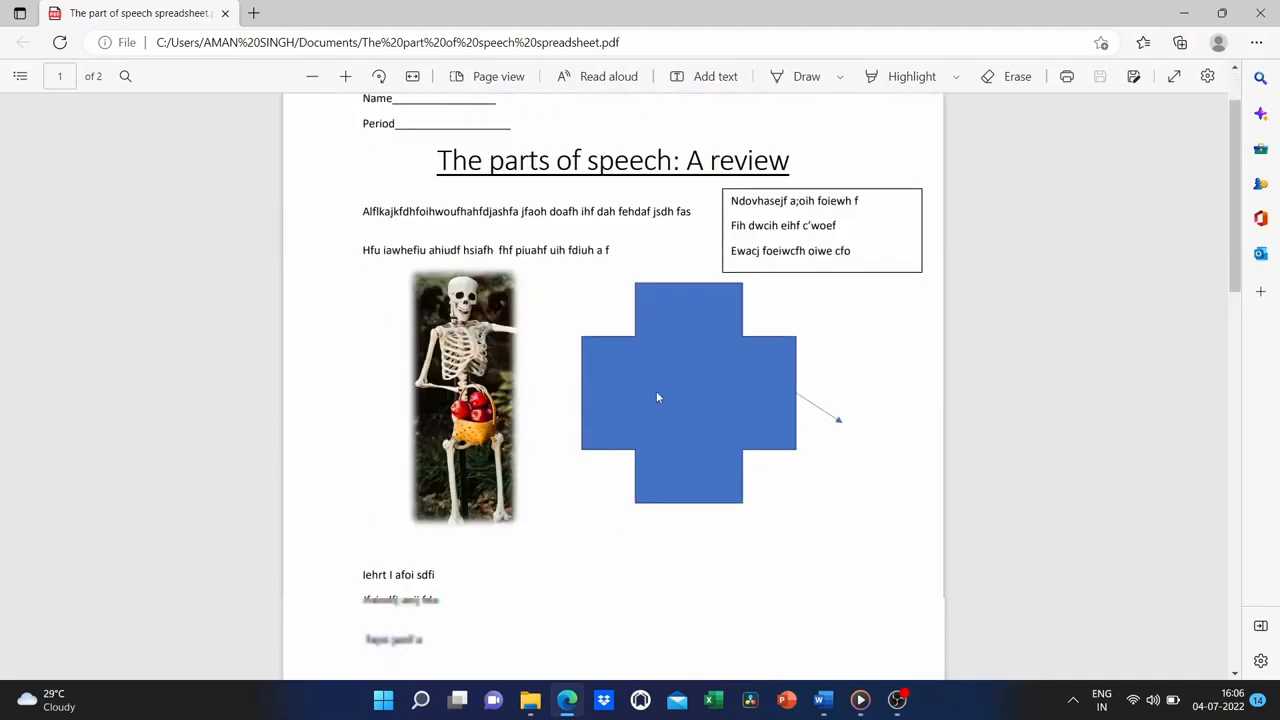
scroll(657, 397, "up", 3)
left_click_drag(617, 328, 695, 377)
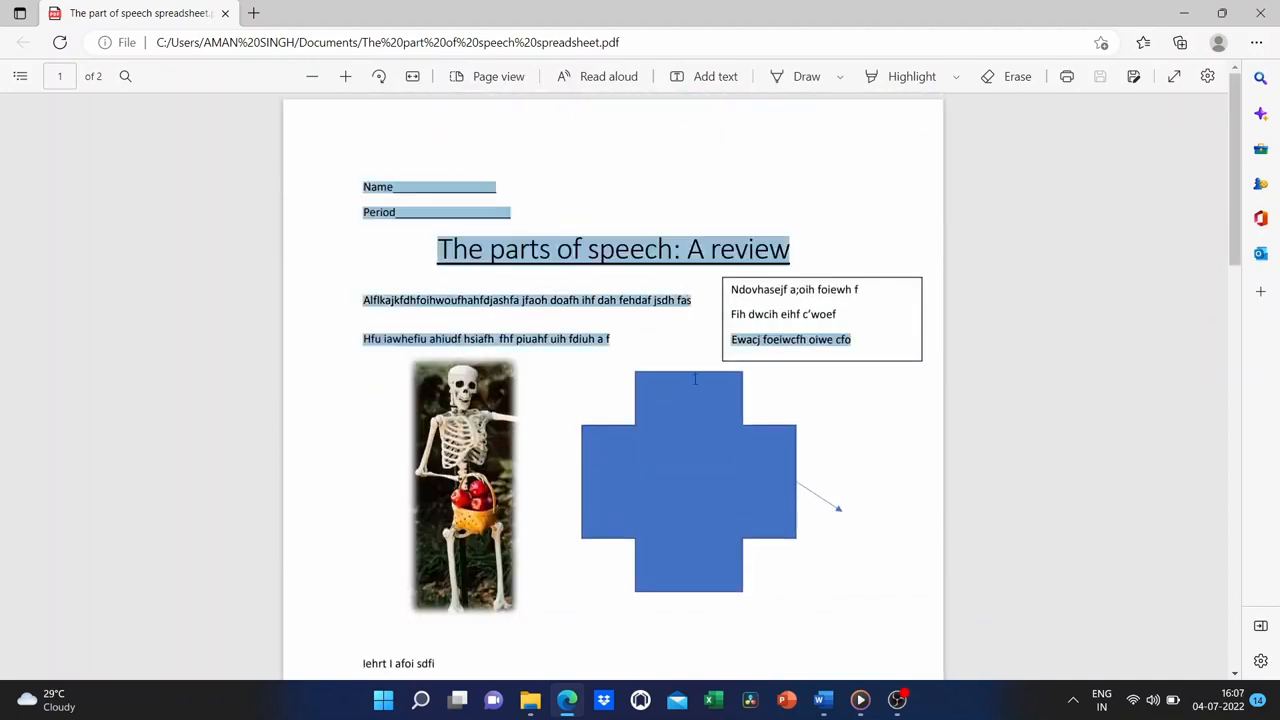
left_click(606, 330)
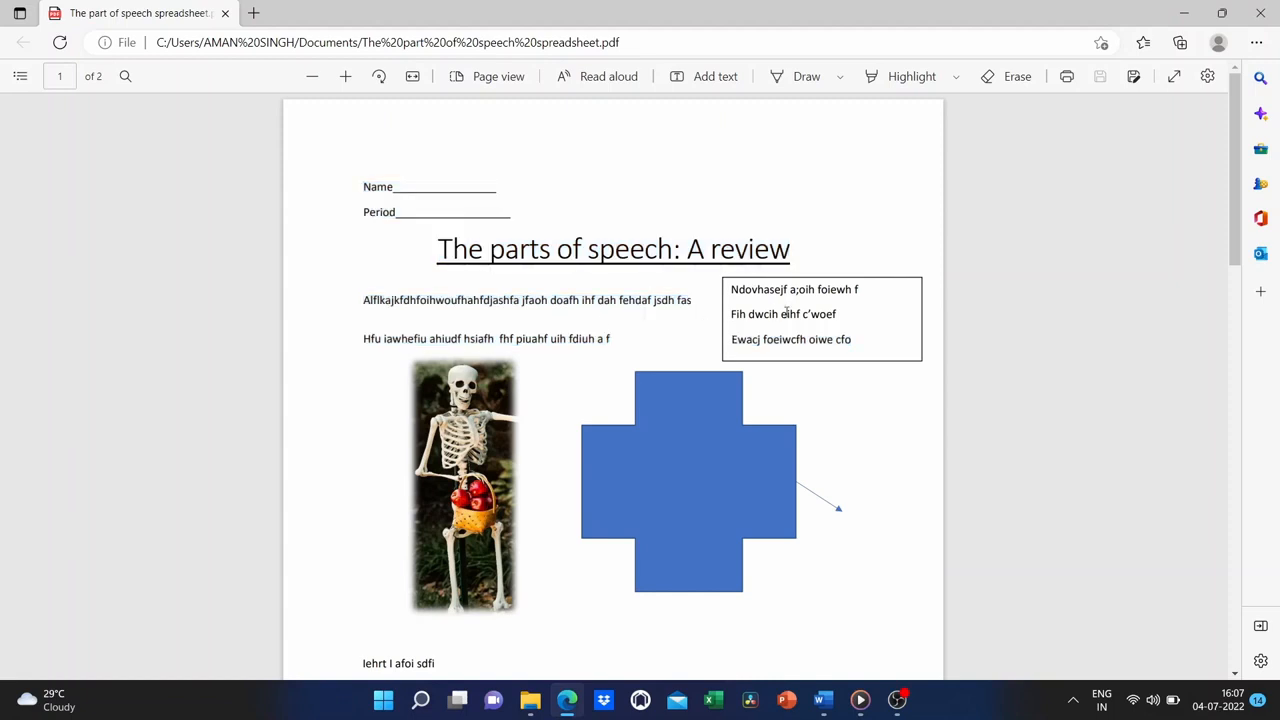
left_click(1260, 12)
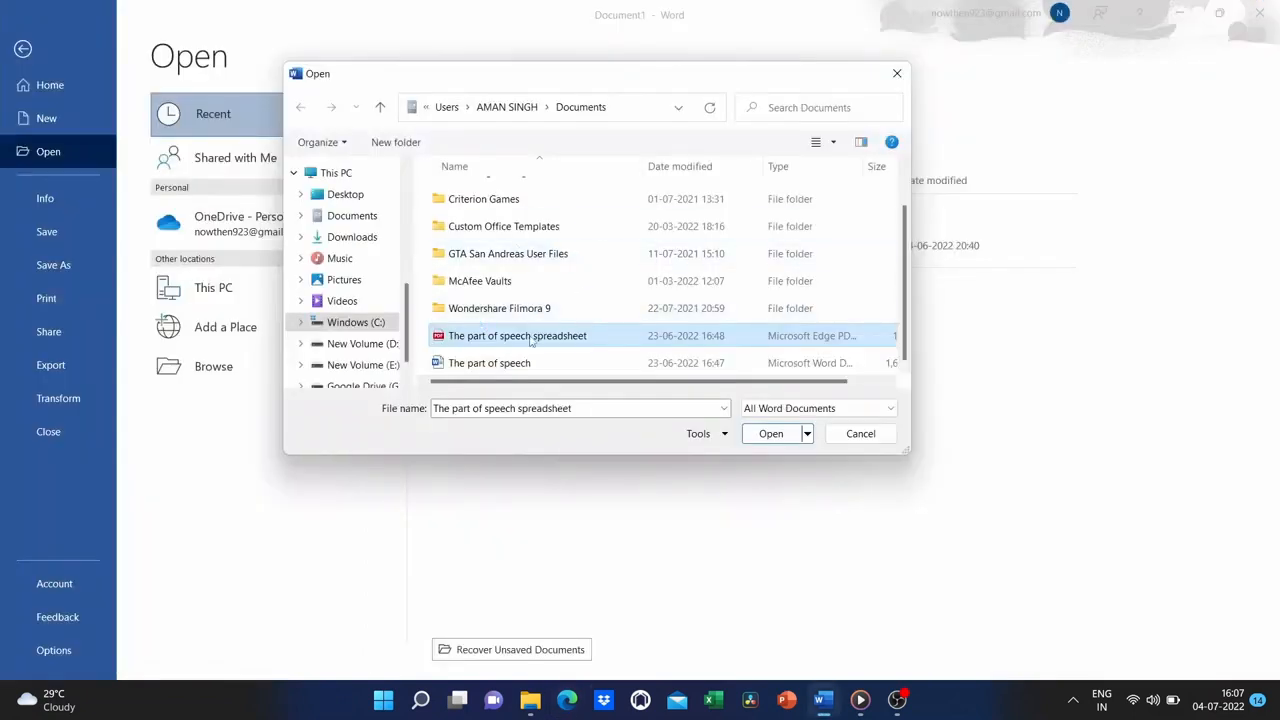
Open "The part of speech spreadsheet" PDF in Word as a converted editable document and check its layout.
left_click(779, 436)
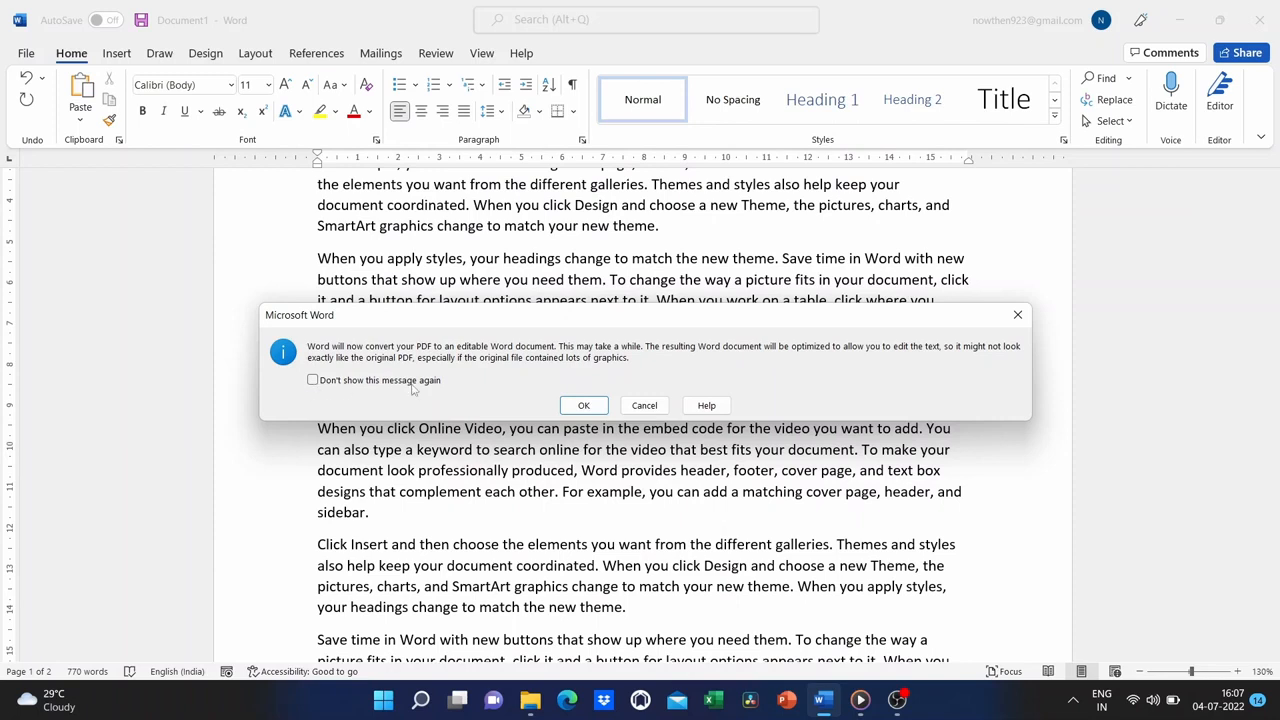
left_click(586, 406)
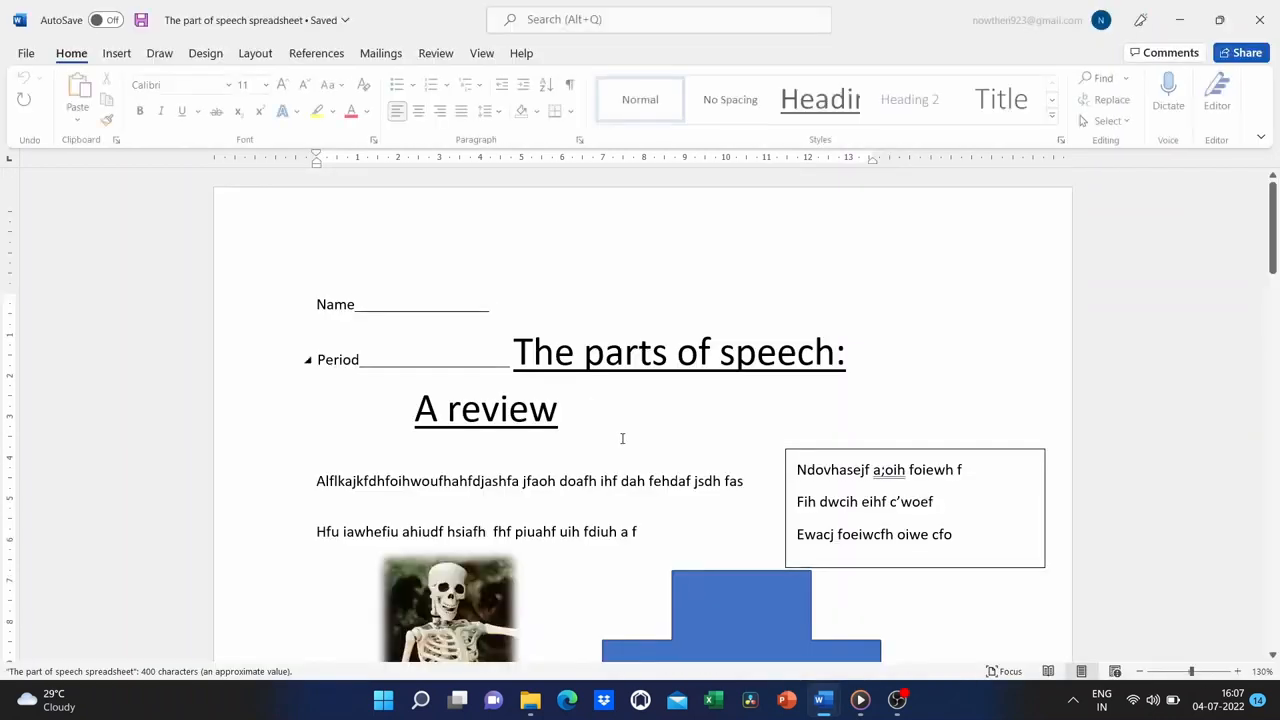
scroll(676, 479, "down", 3)
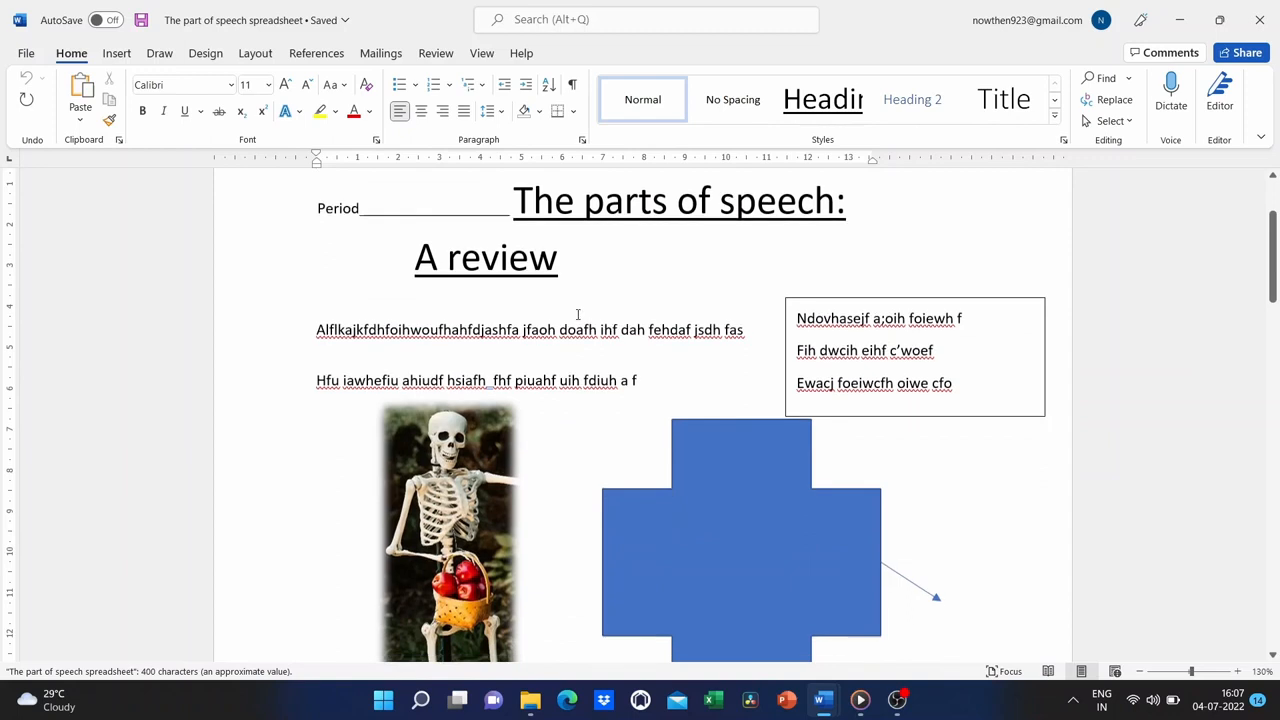
scroll(577, 314, "up", 1)
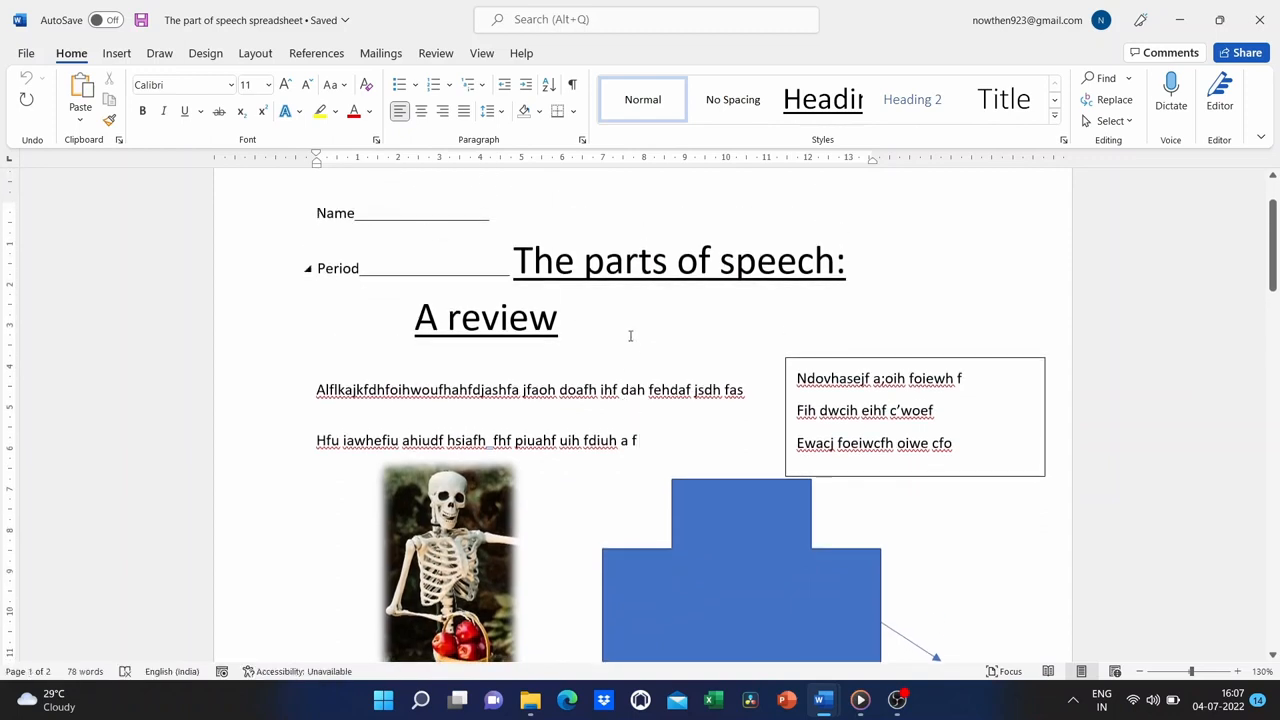
scroll(630, 335, "down", 7)
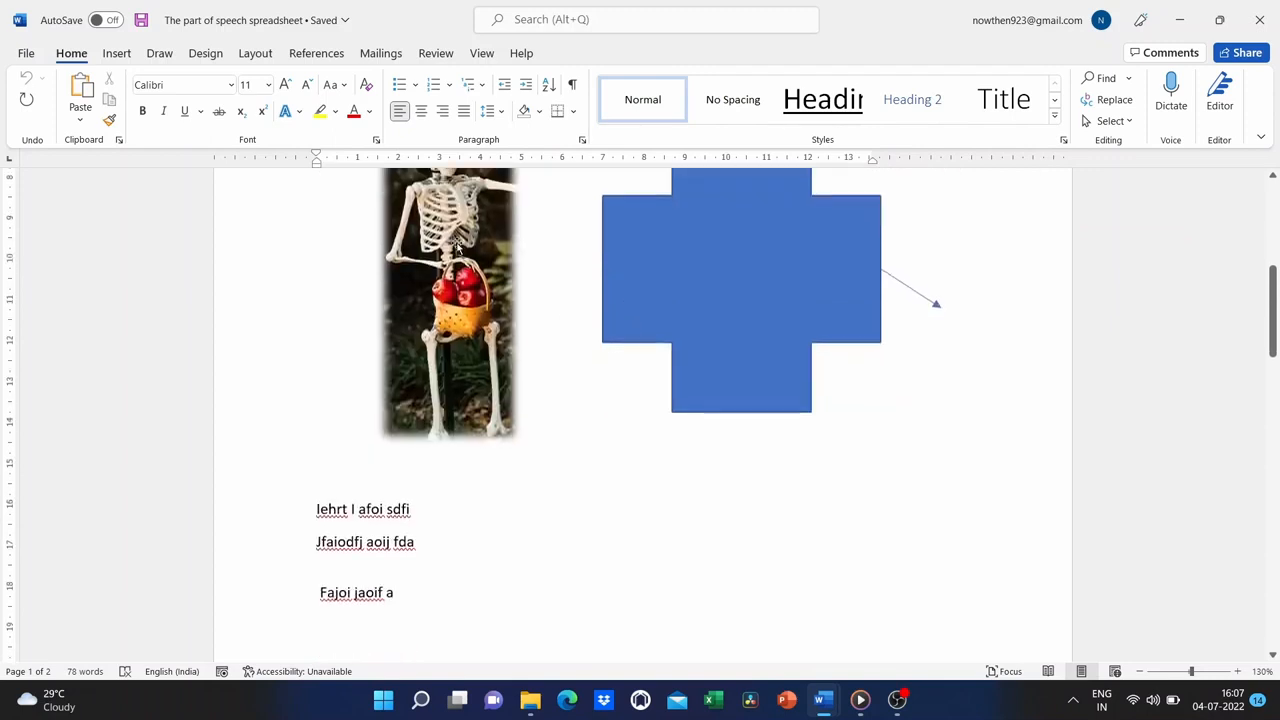
Add "iojiojafid" after "Jfaiodfj aoij fda" and "fjaioj" after "Fajoi jaoif a" in the converted document.
scroll(458, 246, "down", 3)
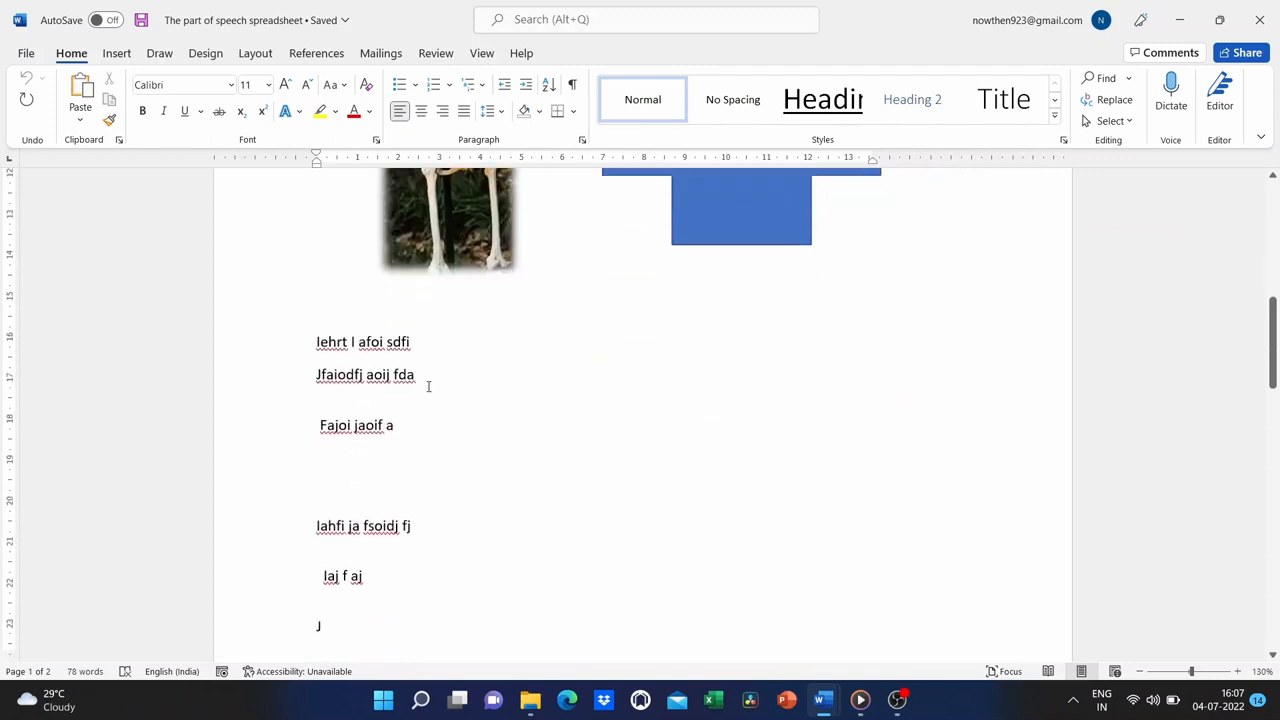
left_click(428, 386)
type("iojiojafid")
left_click(409, 443)
type("fjaioj")
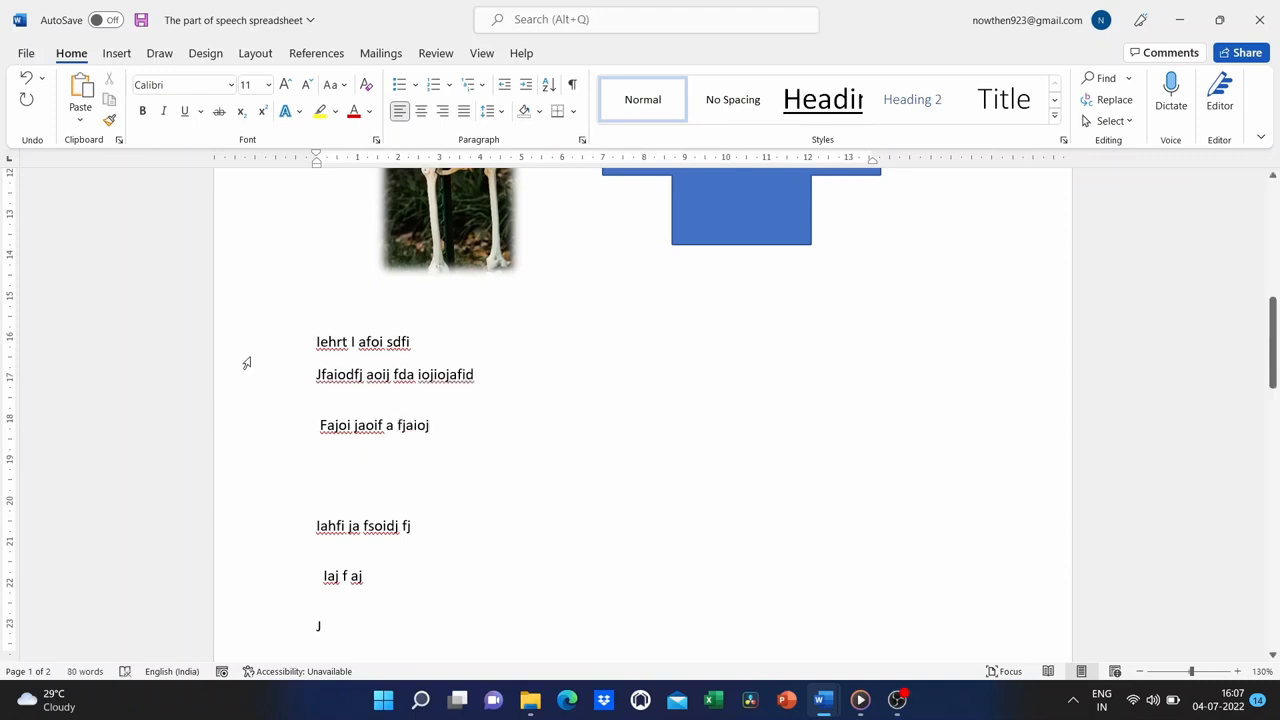
Delete the two text lines directly below the skeleton picture, and switch back to Document1.
left_click_drag(266, 363, 492, 377)
key("BackSpace")
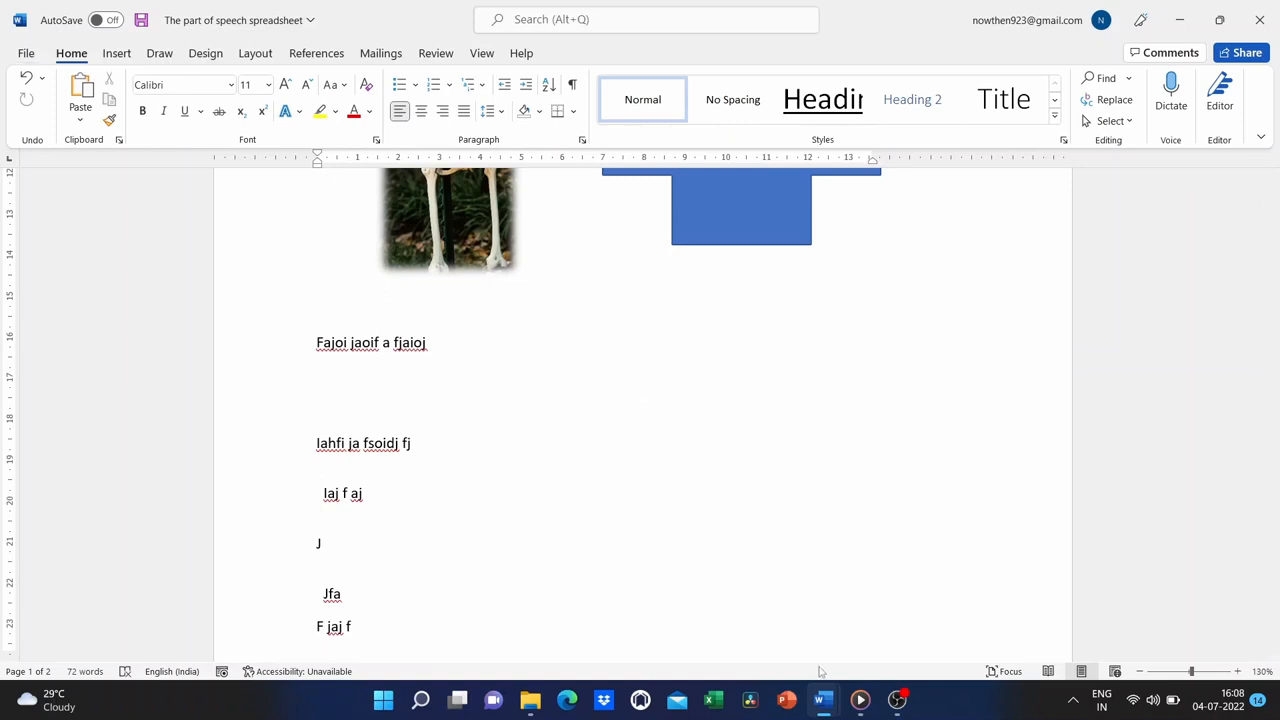
mouse_move(822, 699)
left_click(775, 650)
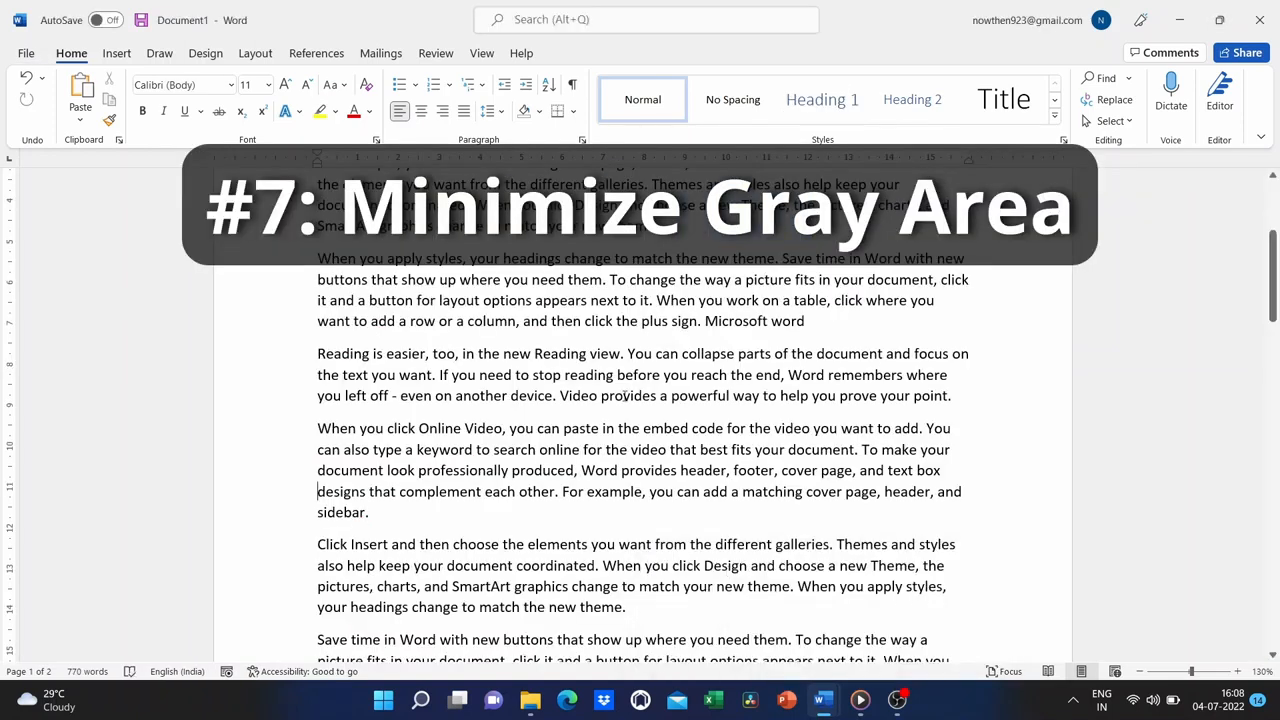
Hide the white space between the pages of Document1.
scroll(624, 396, "up", 5)
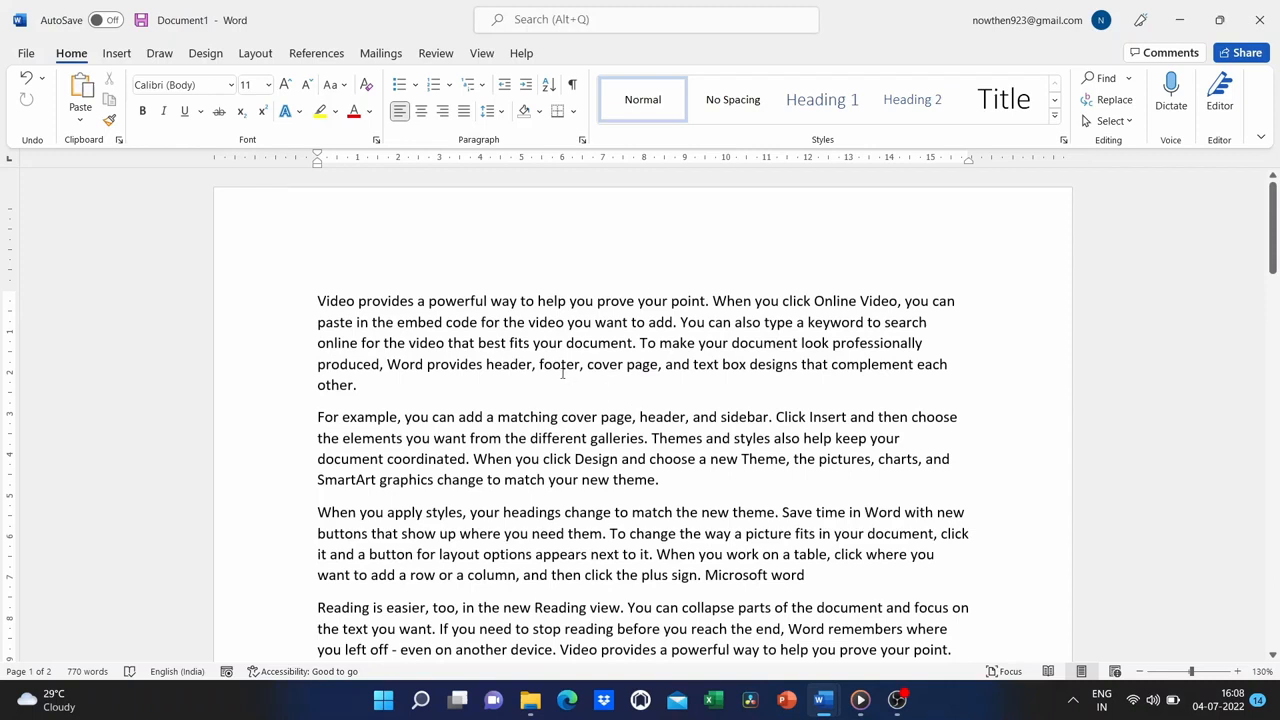
scroll(563, 373, "down", 5)
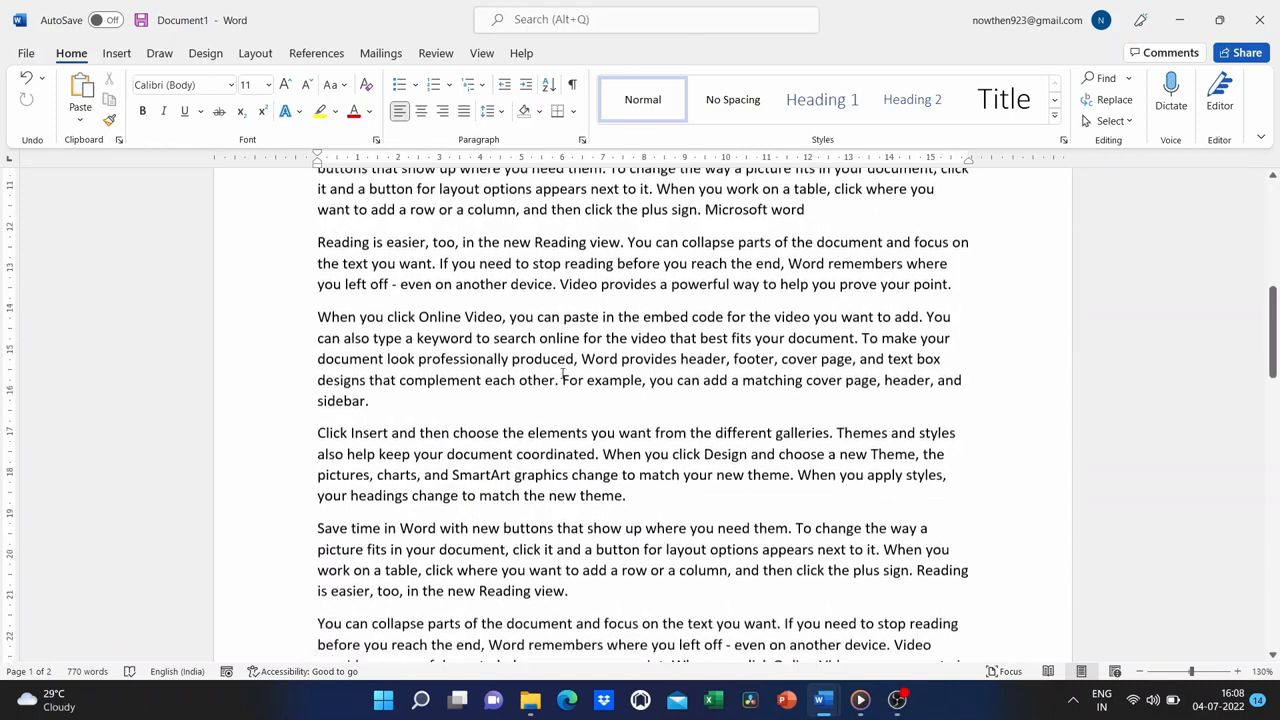
scroll(563, 373, "down", 4)
scroll(688, 456, "down", 4)
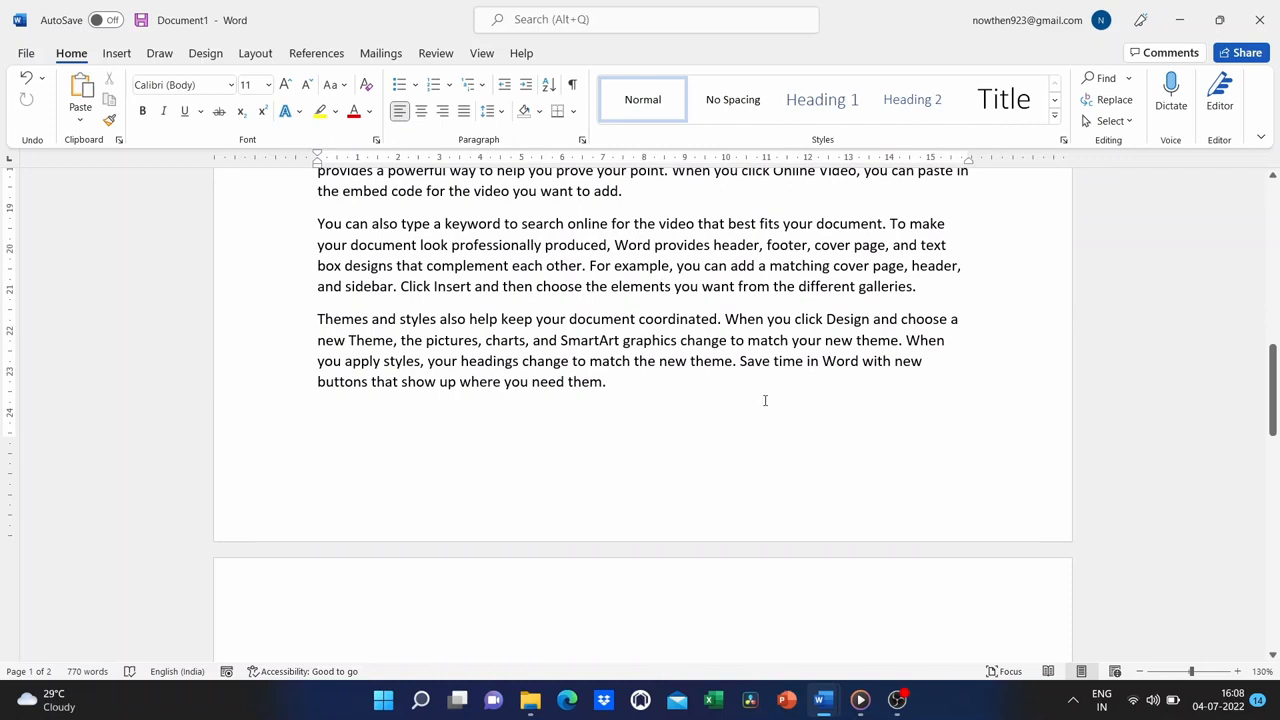
scroll(683, 404, "up", 10)
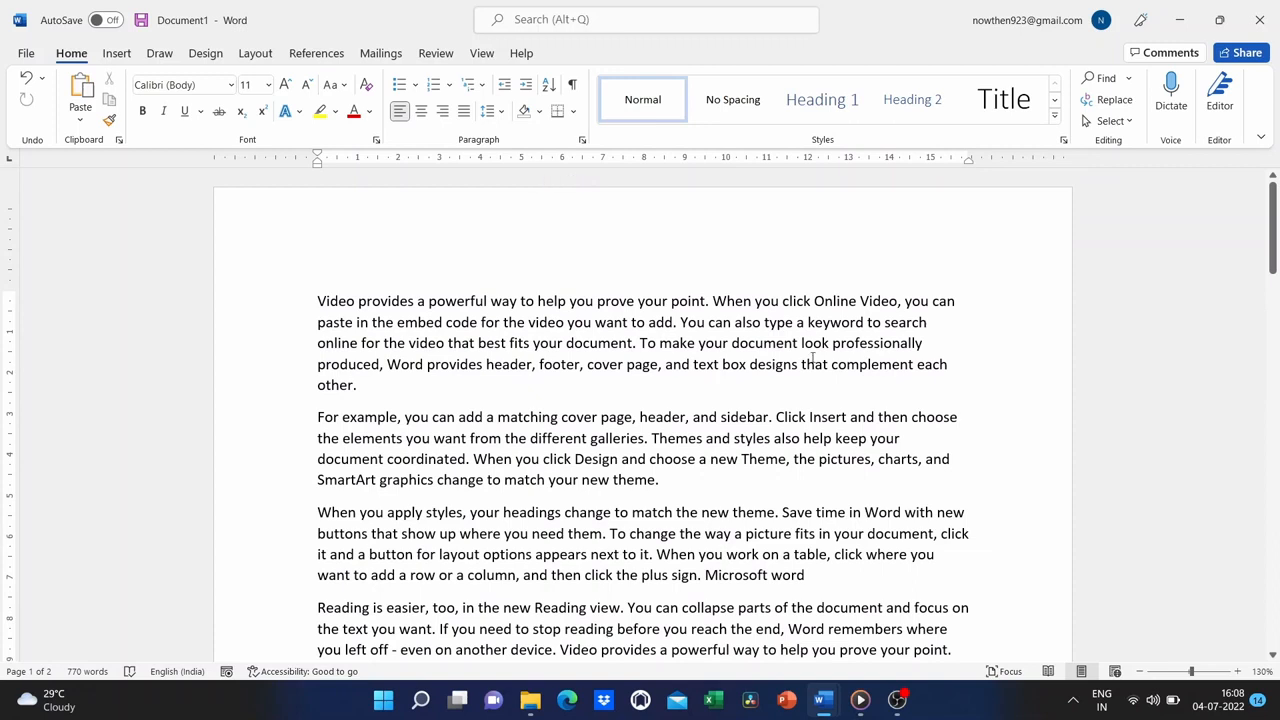
scroll(812, 358, "down", 1)
scroll(800, 335, "up", 1)
double_click(679, 177)
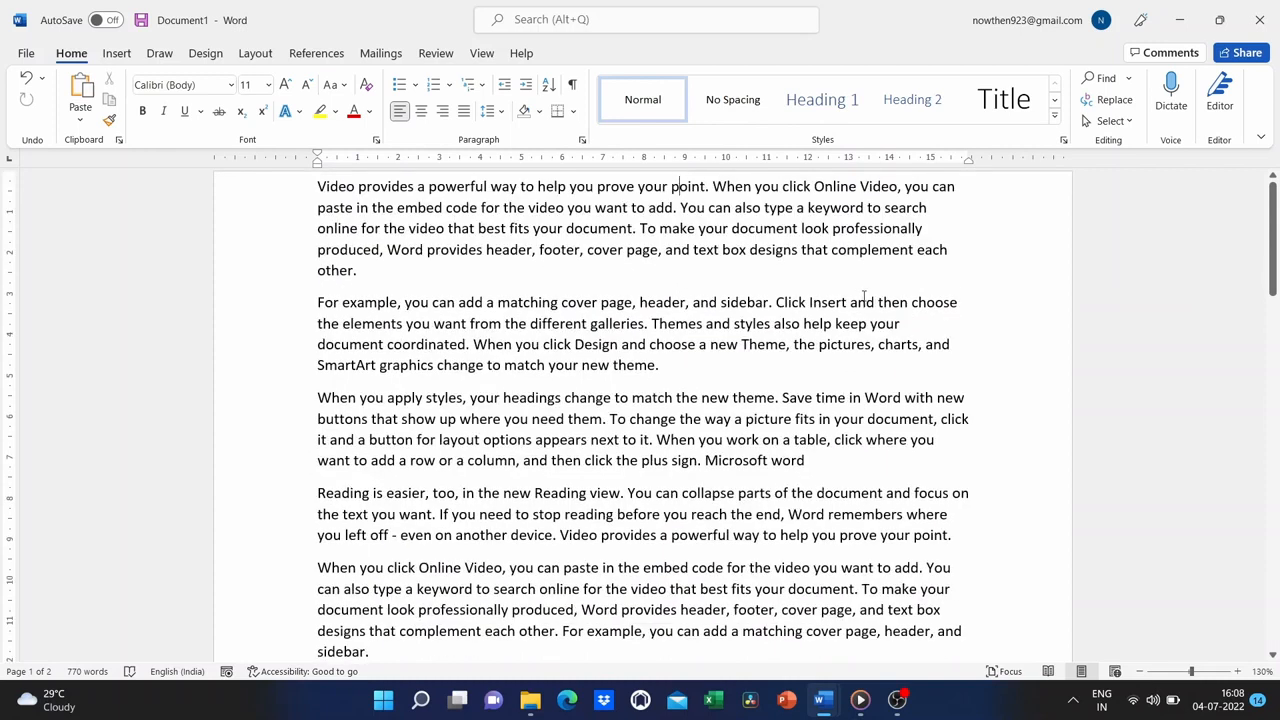
Look through Document1 to examine how the text runs across the collapsed page break.
scroll(690, 424, "down", 1)
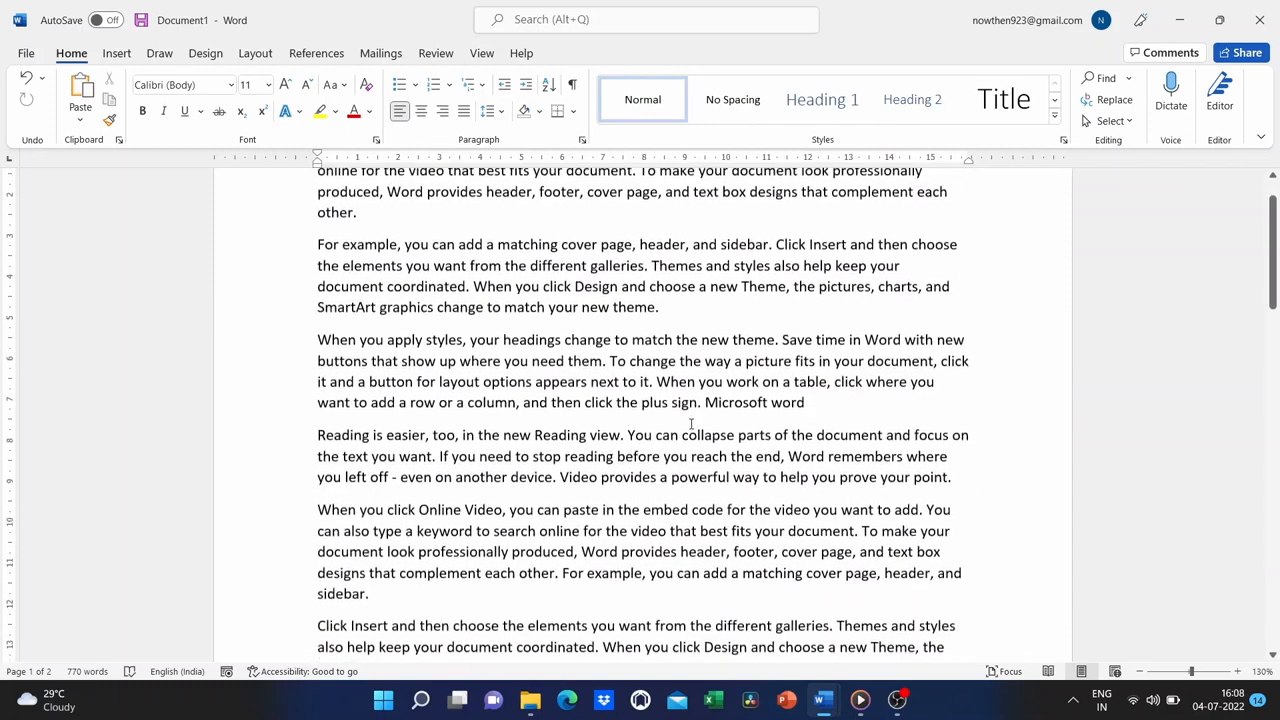
scroll(690, 424, "down", 15)
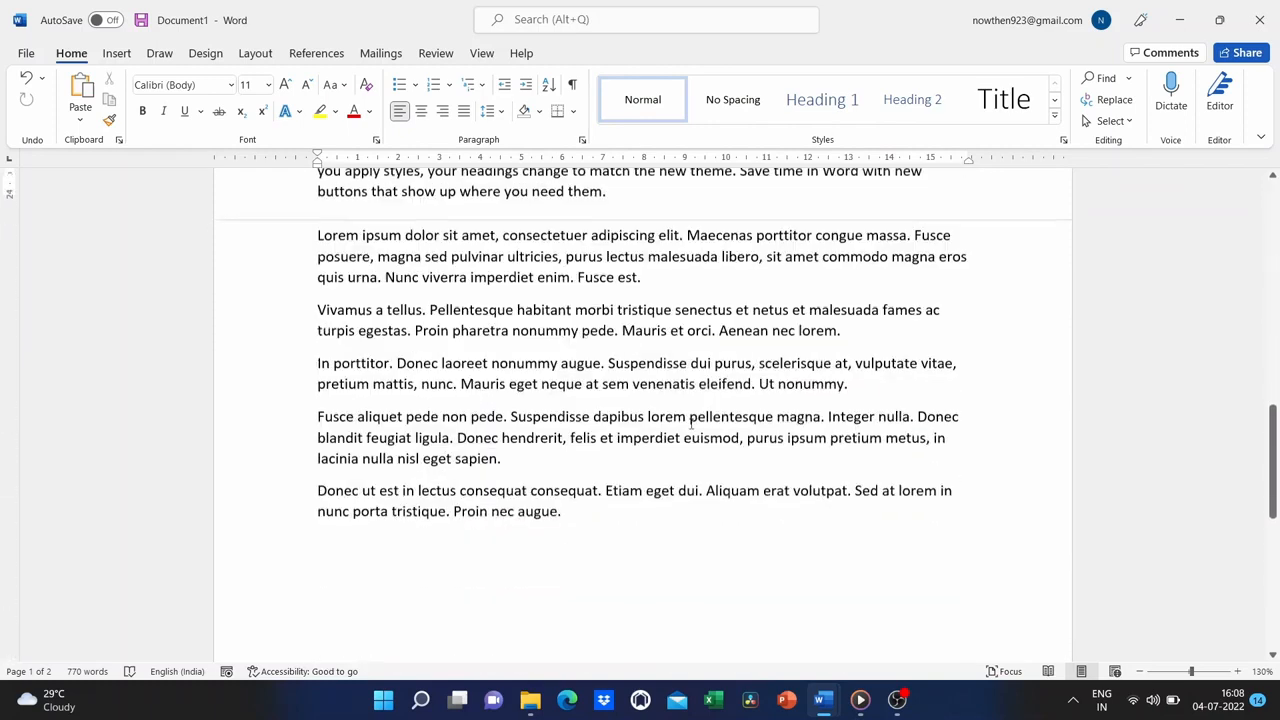
scroll(690, 424, "up", 5)
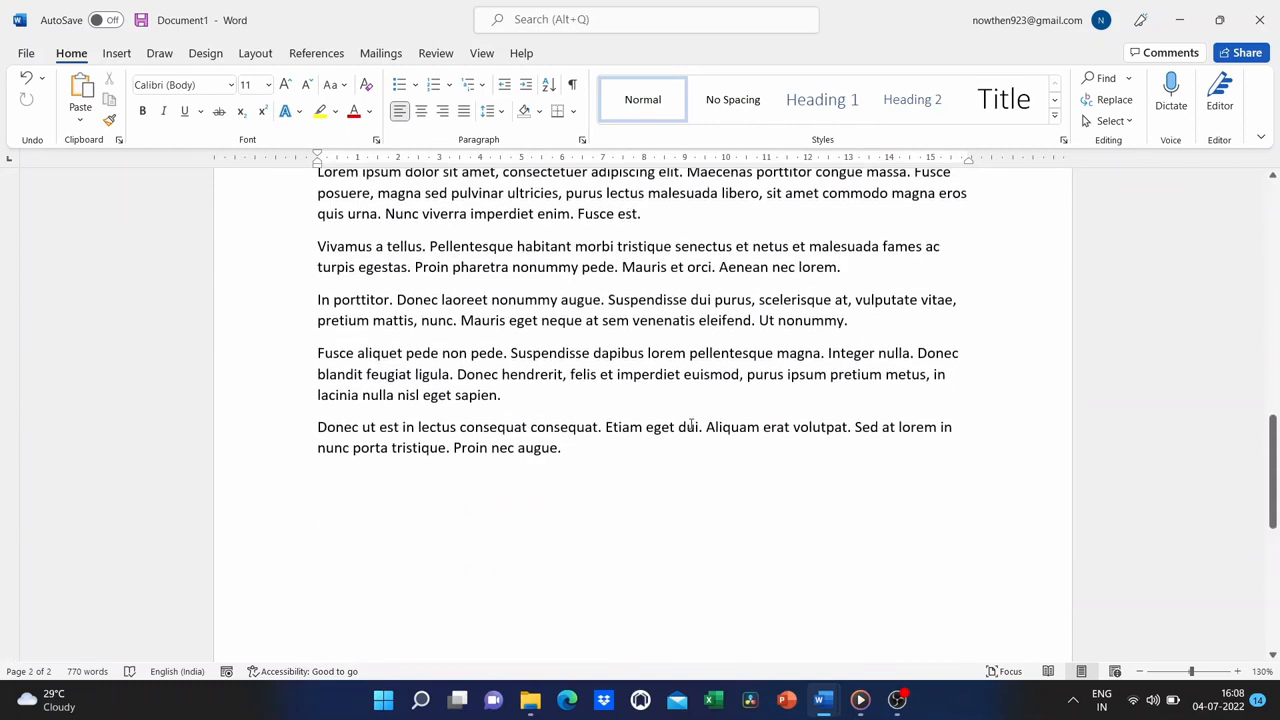
scroll(690, 424, "up", 1)
scroll(690, 424, "down", 8)
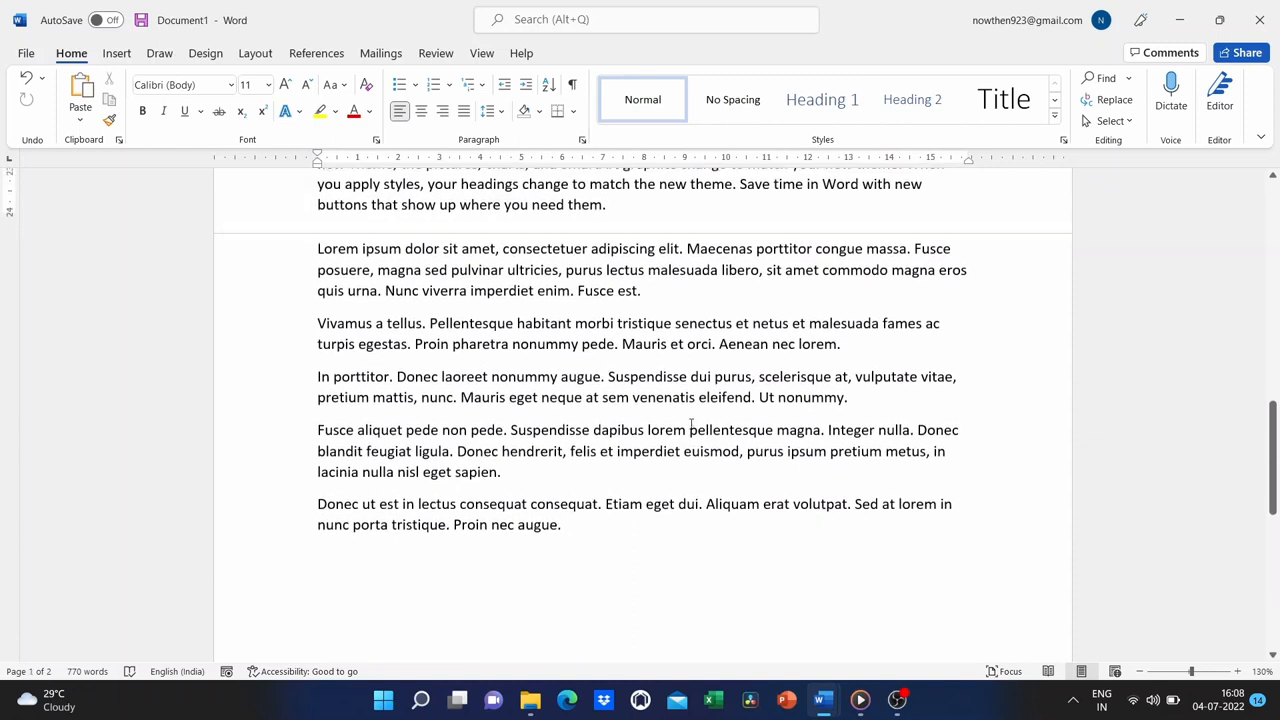
scroll(690, 424, "up", 4)
scroll(690, 424, "down", 5)
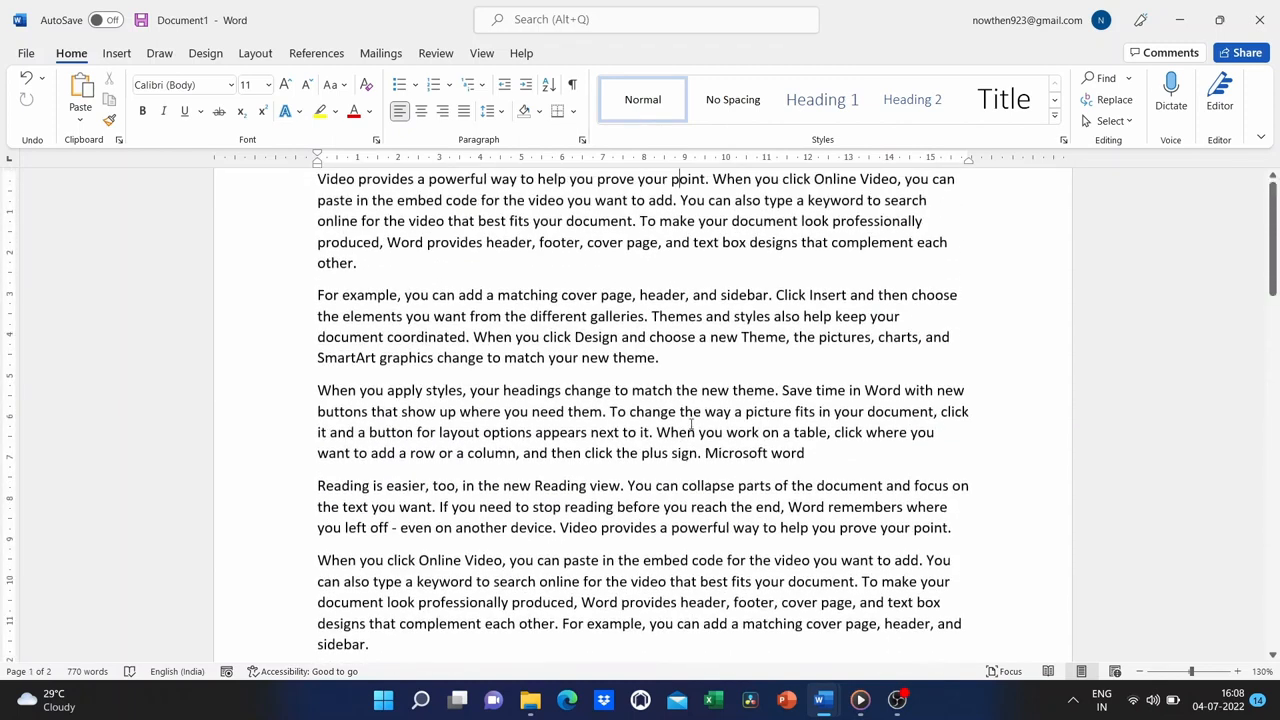
Show the white space between the pages again and check both pages.
left_click(633, 174)
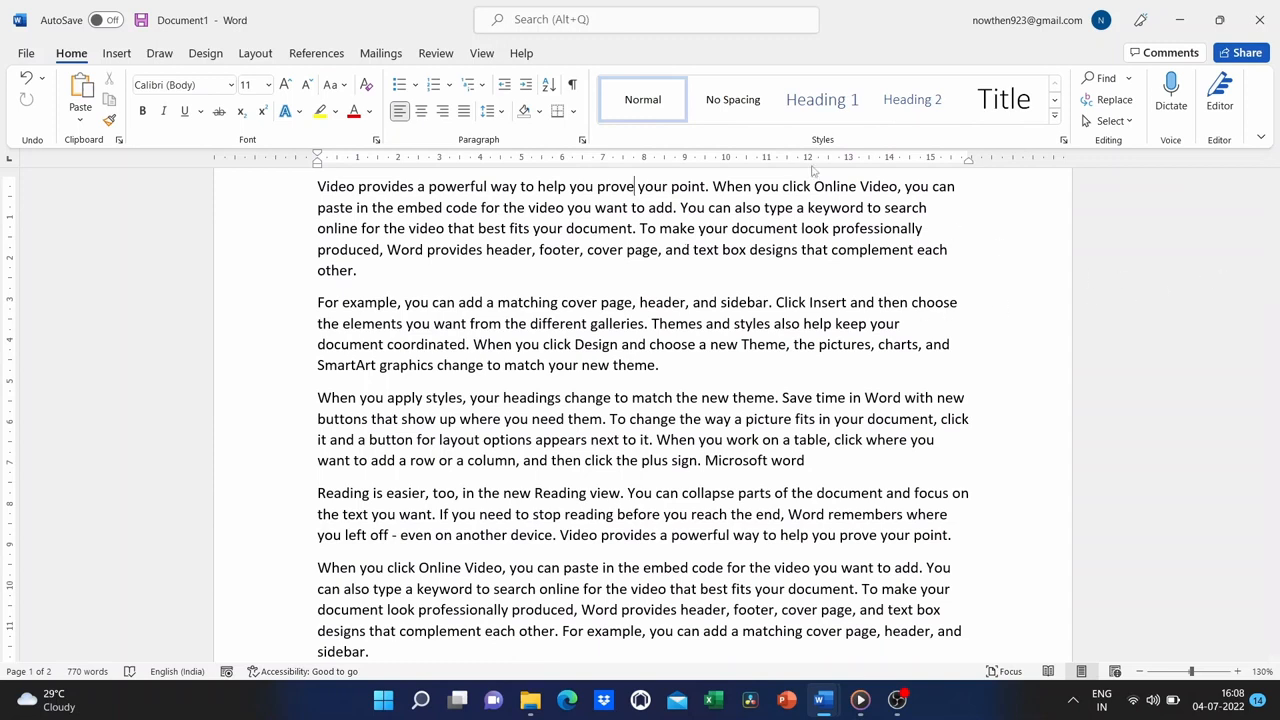
left_click_drag(1272, 240, 1272, 222)
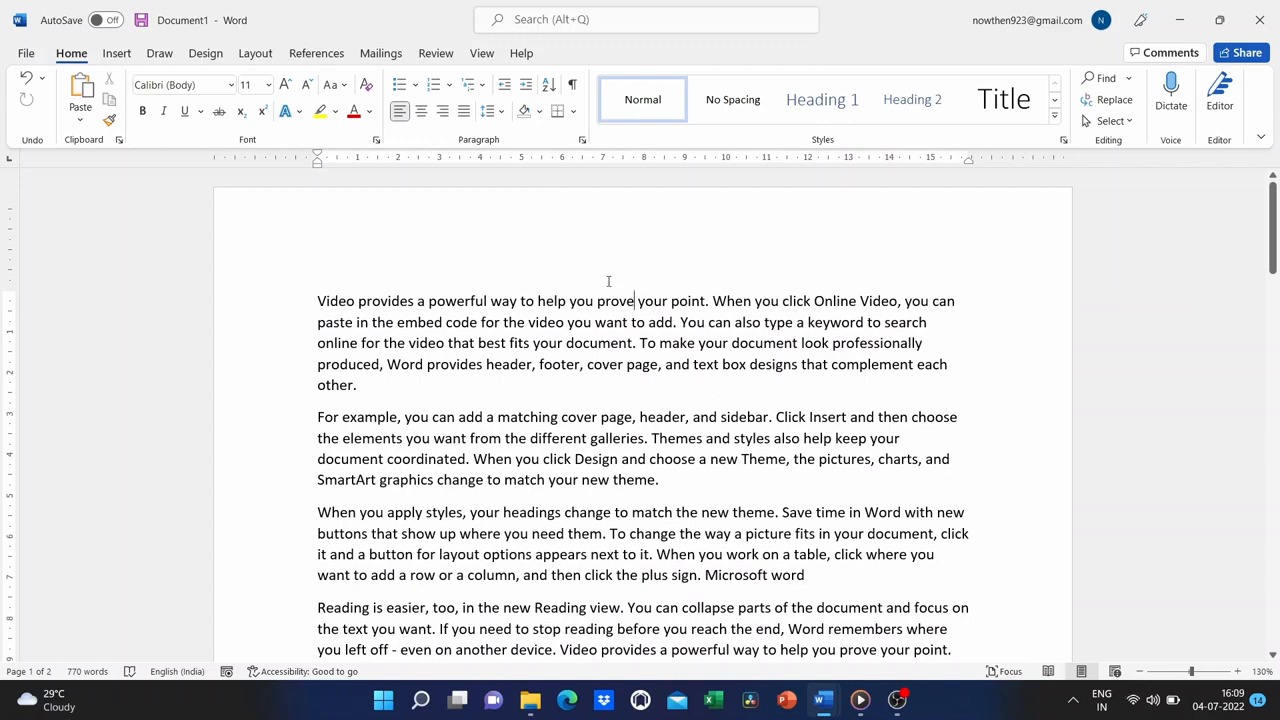
scroll(716, 588, "down", 20)
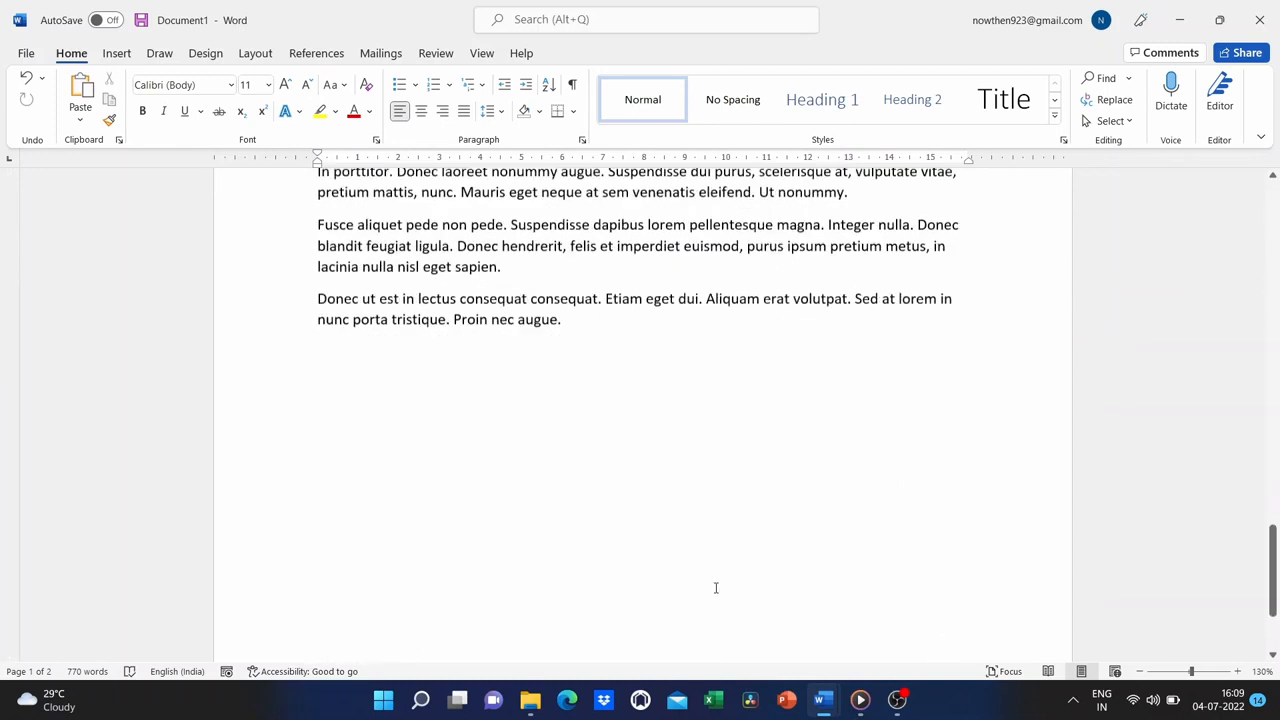
scroll(714, 589, "down", 5)
scroll(691, 426, "up", 15)
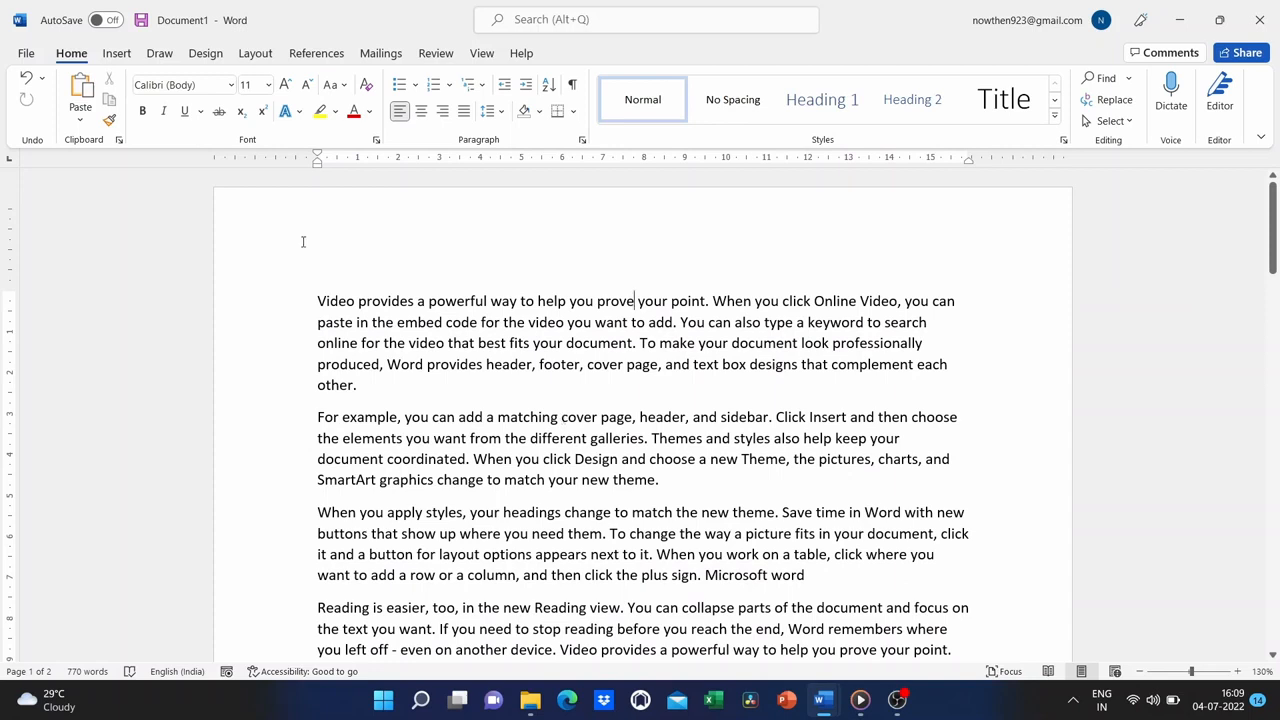
Set the Office theme to Dark Gray in the Word account settings.
left_click(26, 54)
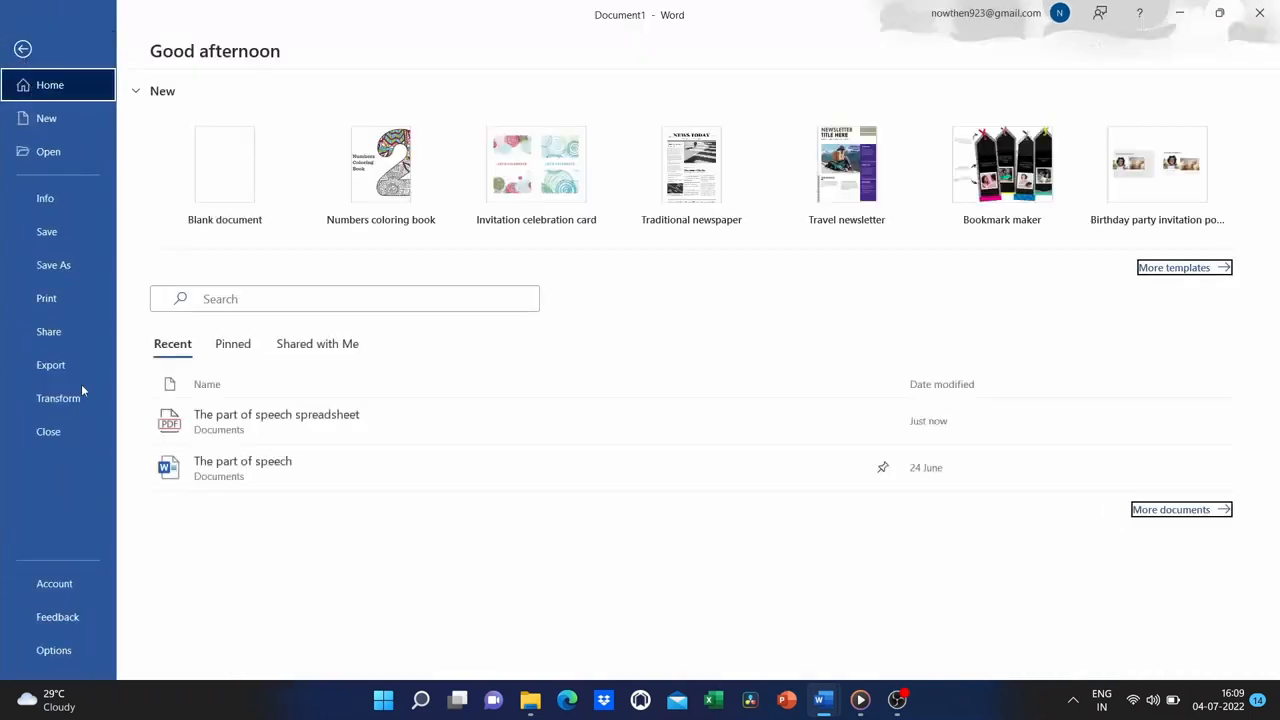
left_click(64, 583)
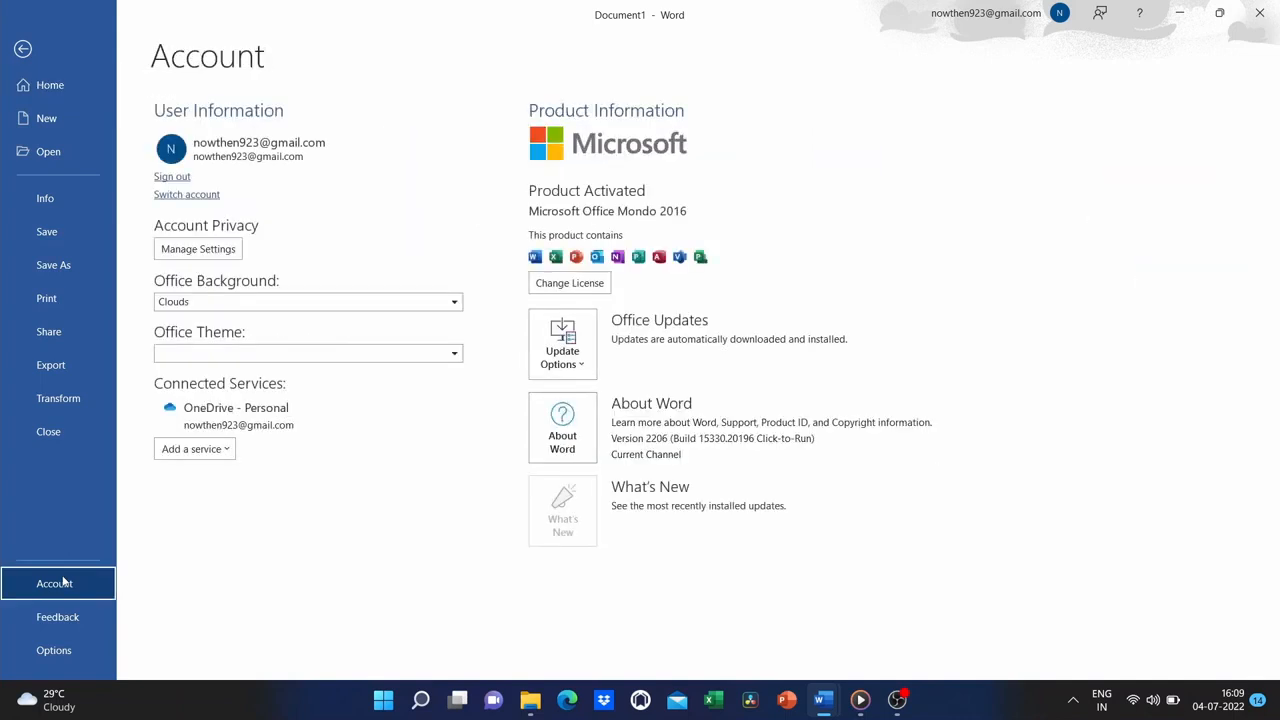
left_click(301, 356)
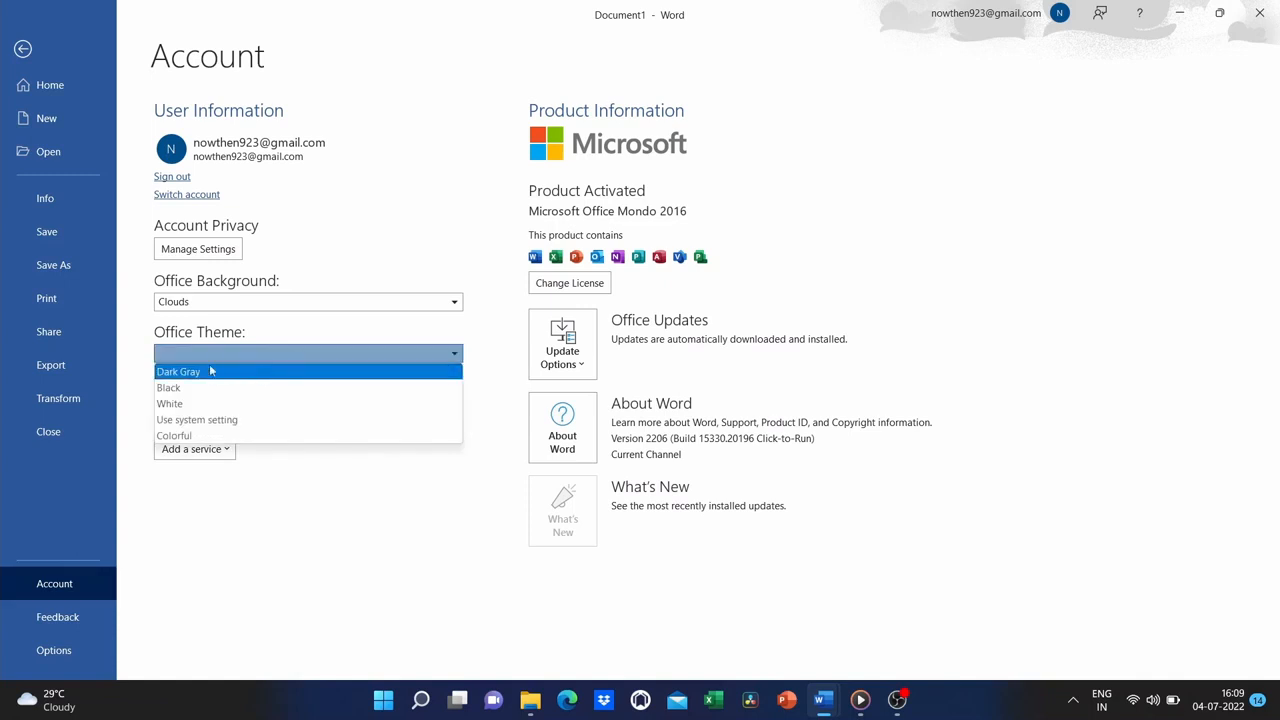
left_click(263, 377)
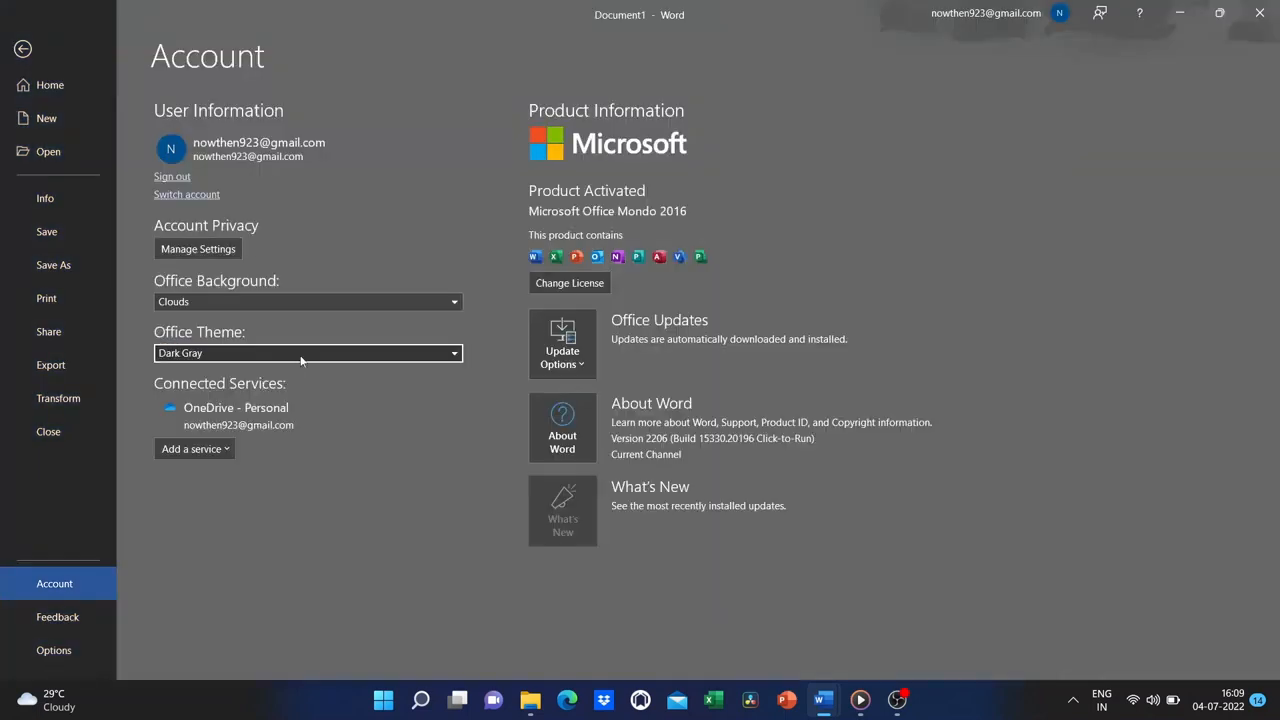
Change the Office theme to Black and return to Document1.
left_click(301, 360)
left_click(282, 386)
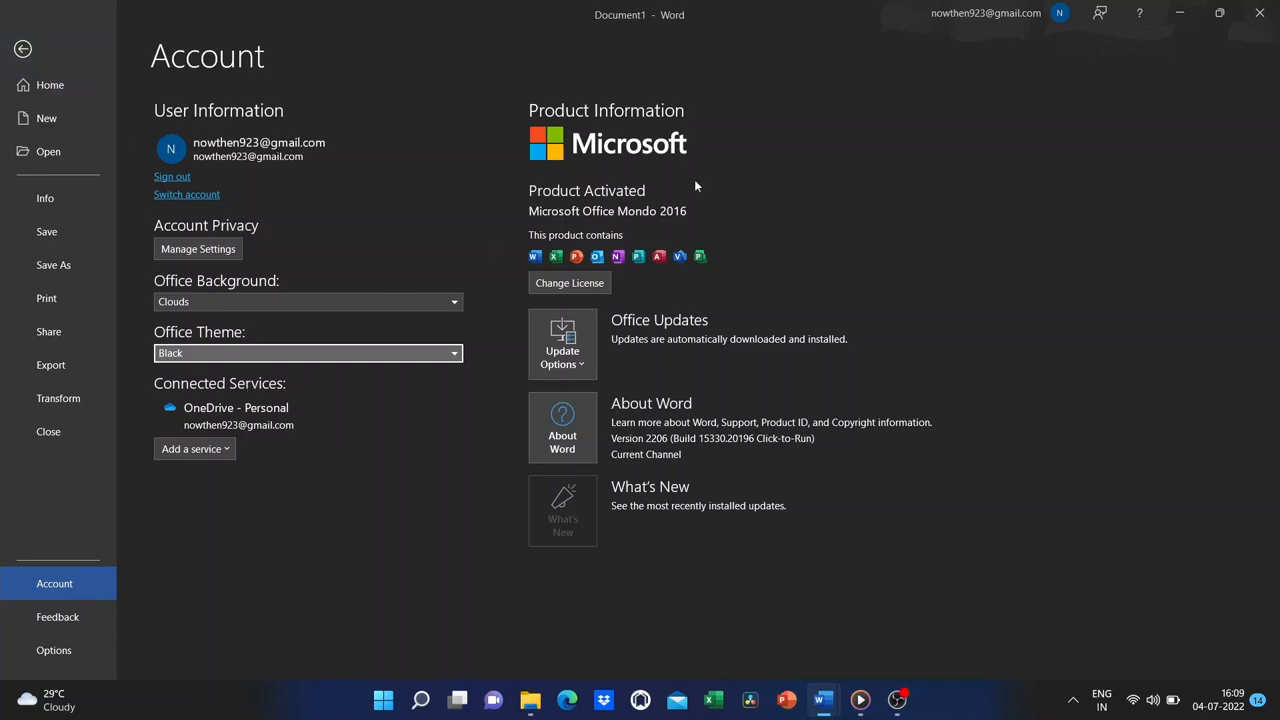
left_click(23, 49)
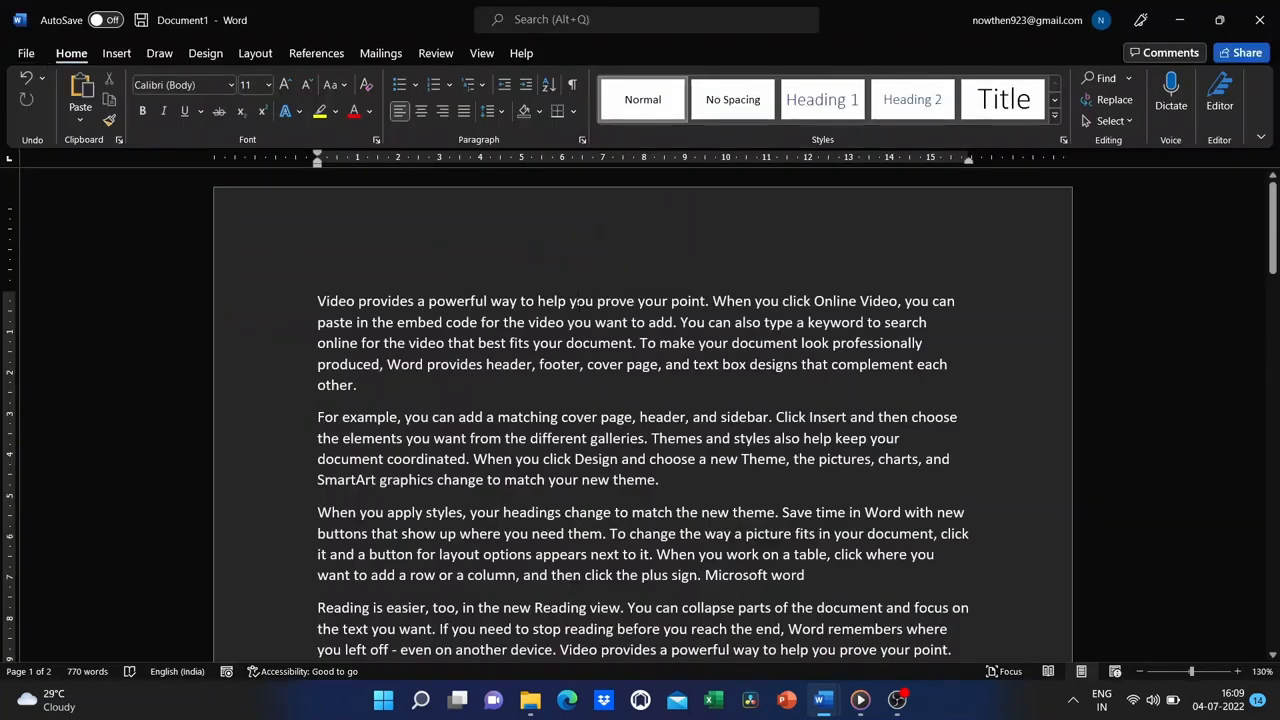
Add two empty paragraphs after the paragraph ending with "in the new Reading view.".
scroll(640, 420, "down", 8)
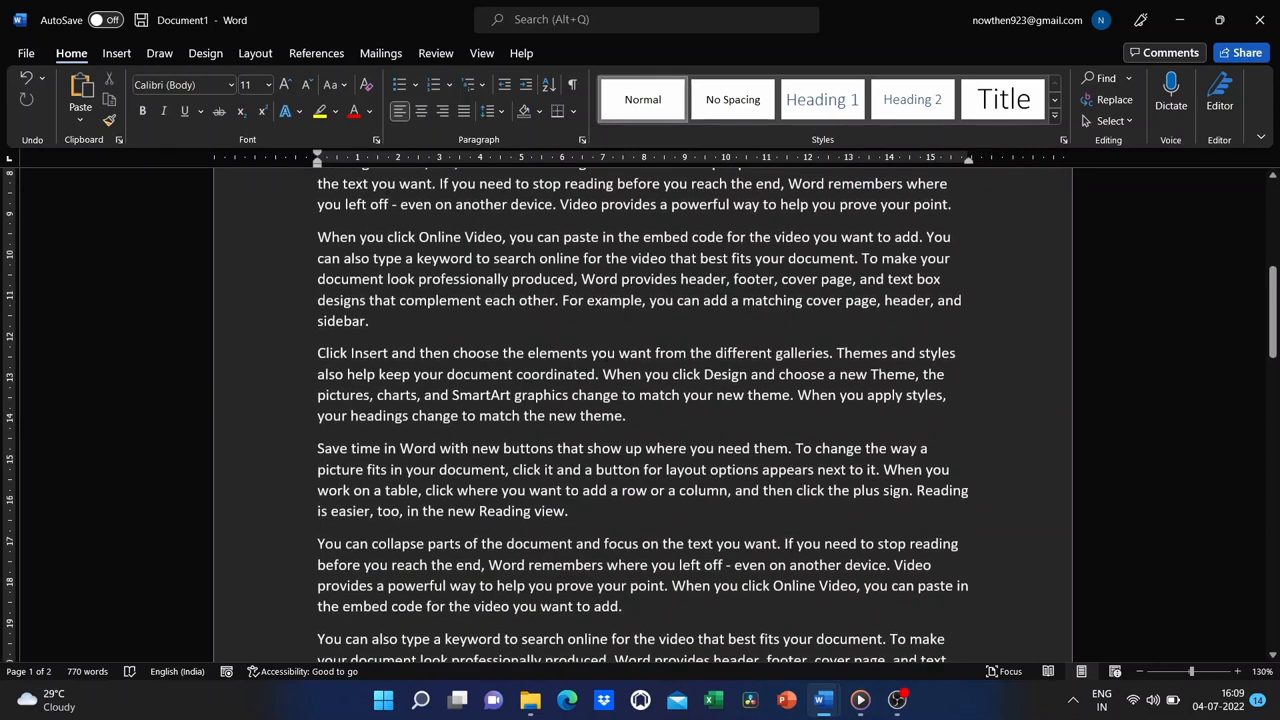
left_click(571, 511)
key("Return")
key("Return")
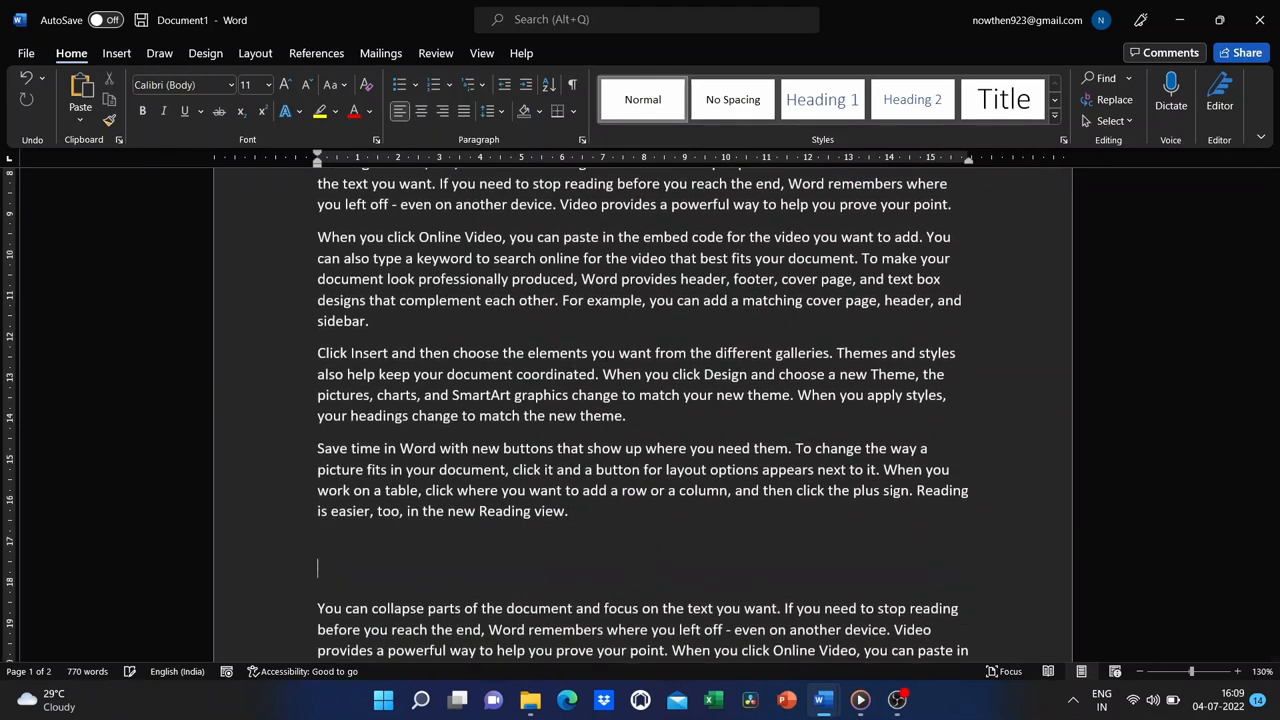
scroll(789, 241, "up", 3)
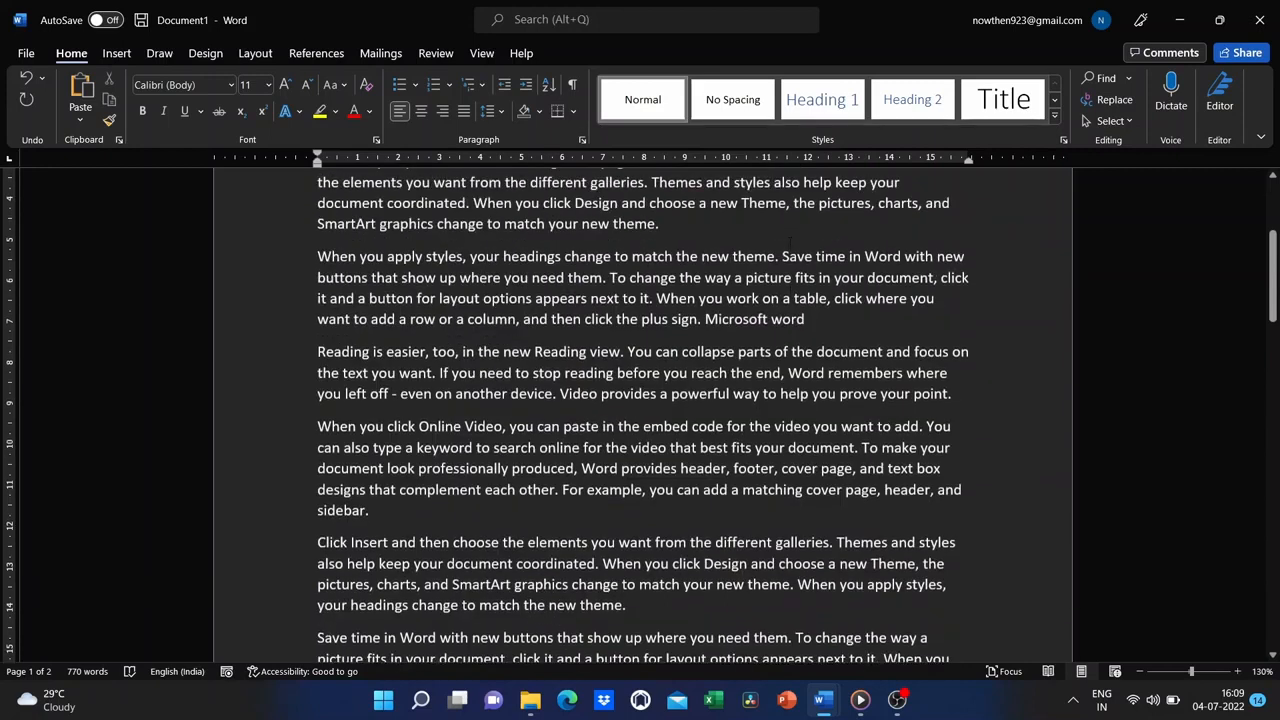
Set the Office theme to Use system setting in the account settings and return to Document1.
left_click(26, 53)
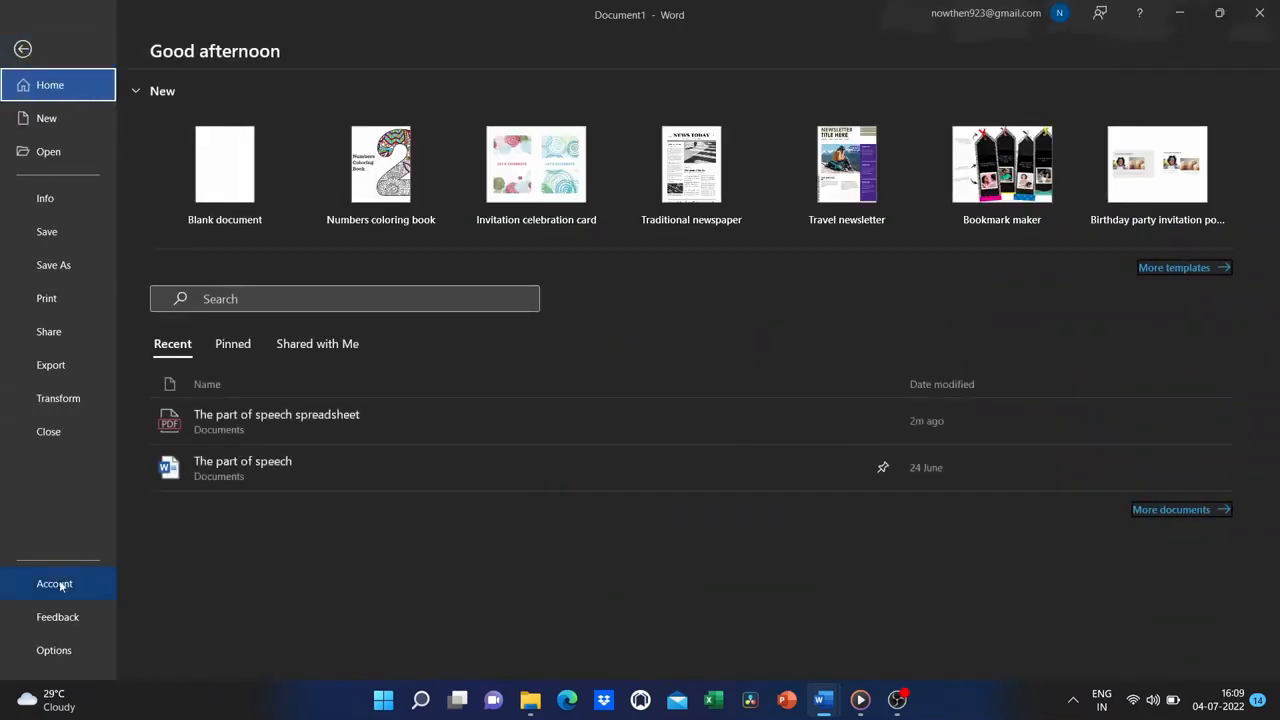
left_click(55, 584)
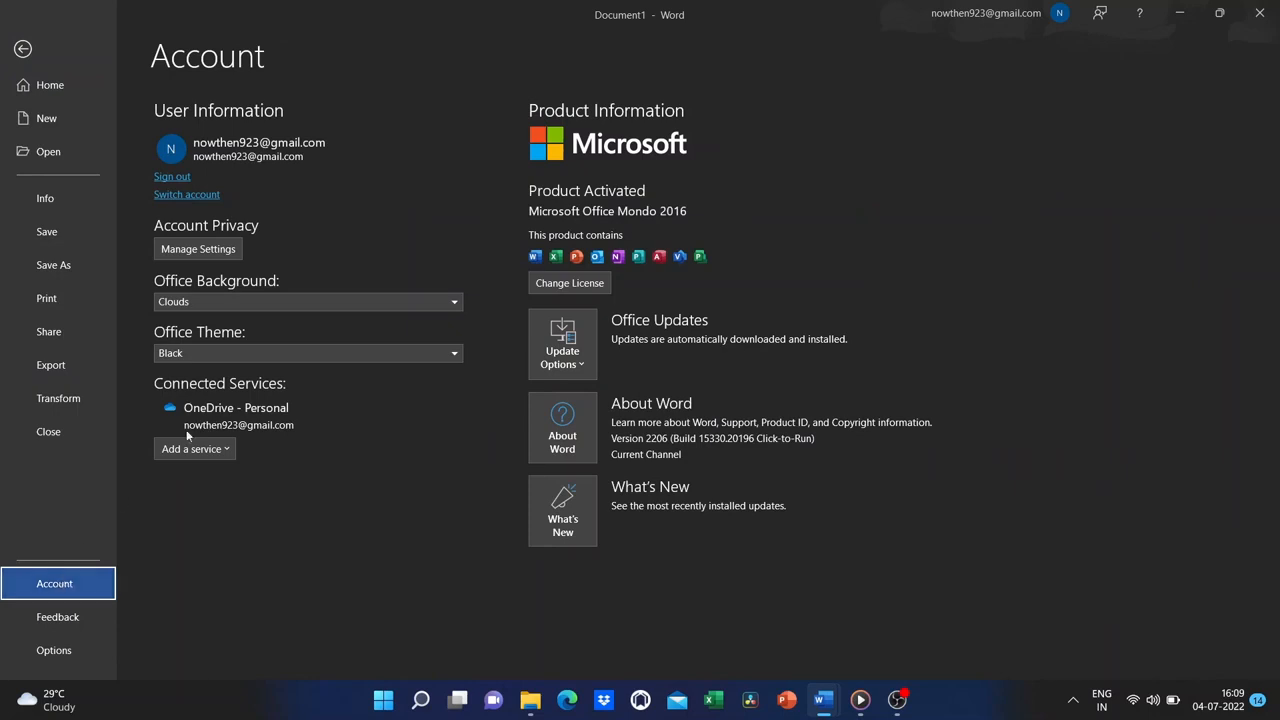
left_click(421, 355)
left_click(346, 419)
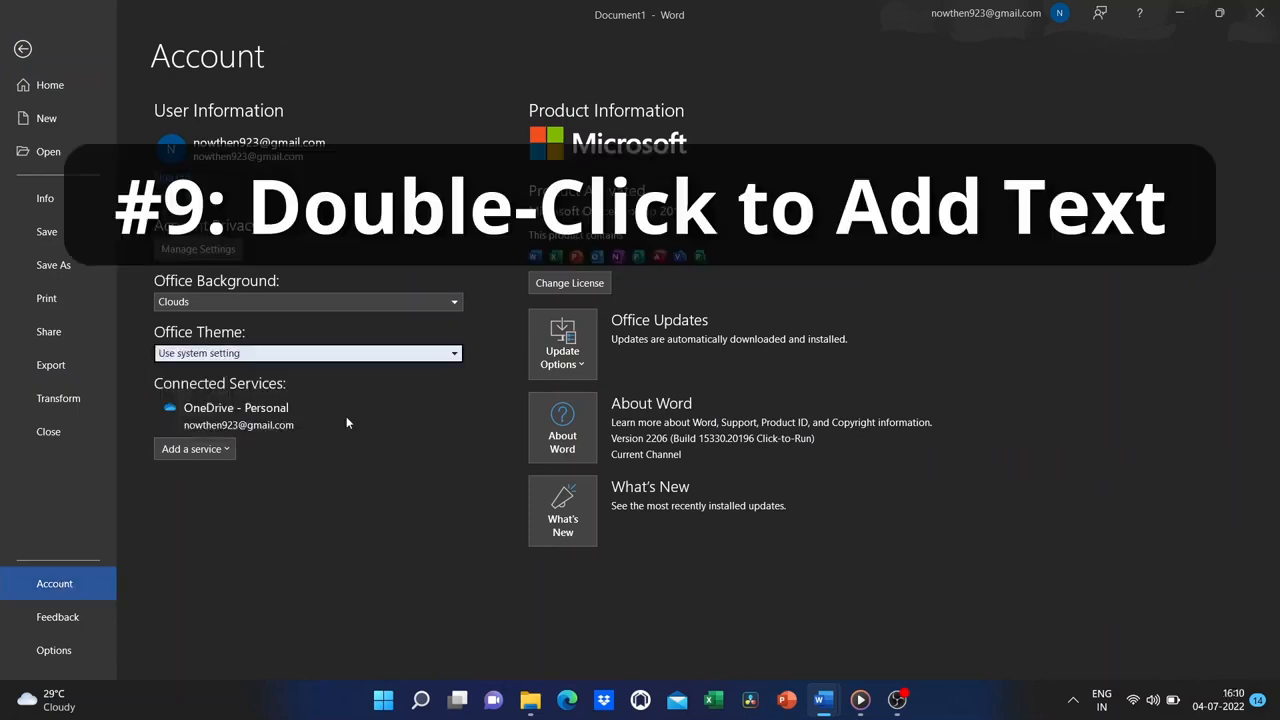
left_click(23, 49)
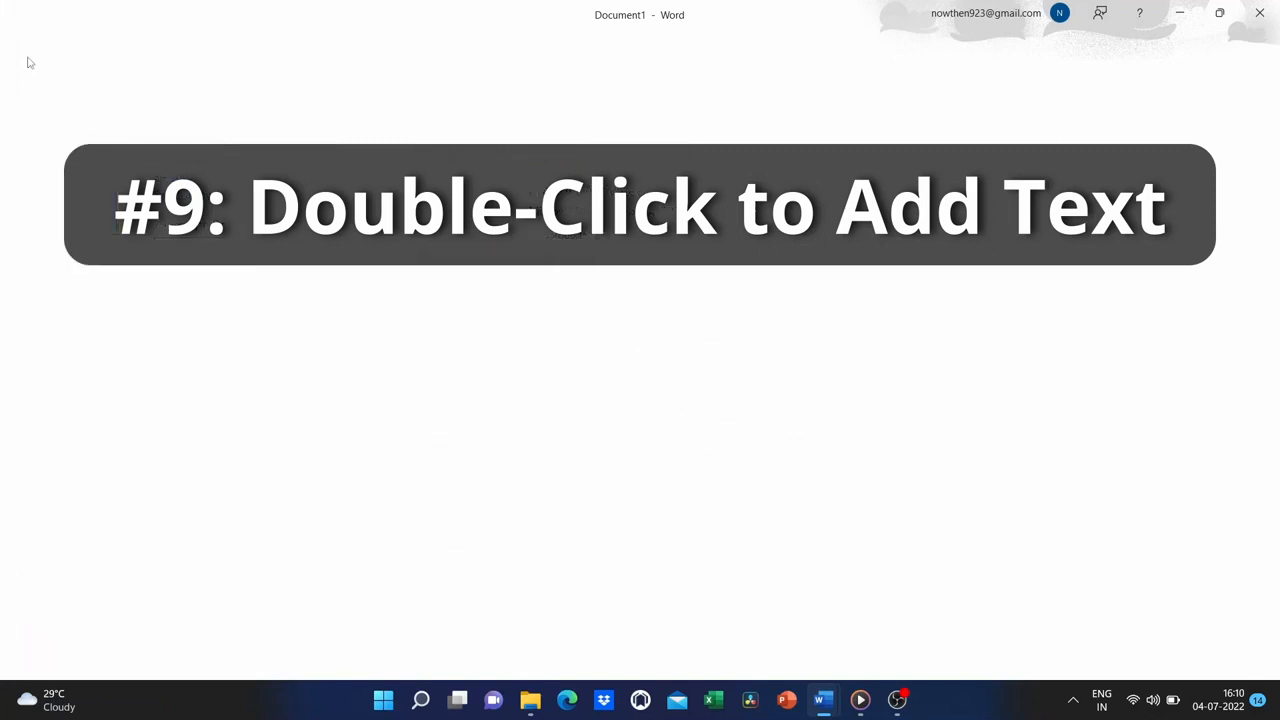
Enter filler text starting with "jnsdjkn" about 10.7 cm from the left margin on the empty line below "in the new Reading view.".
scroll(673, 363, "down", 5)
scroll(673, 363, "down", 2)
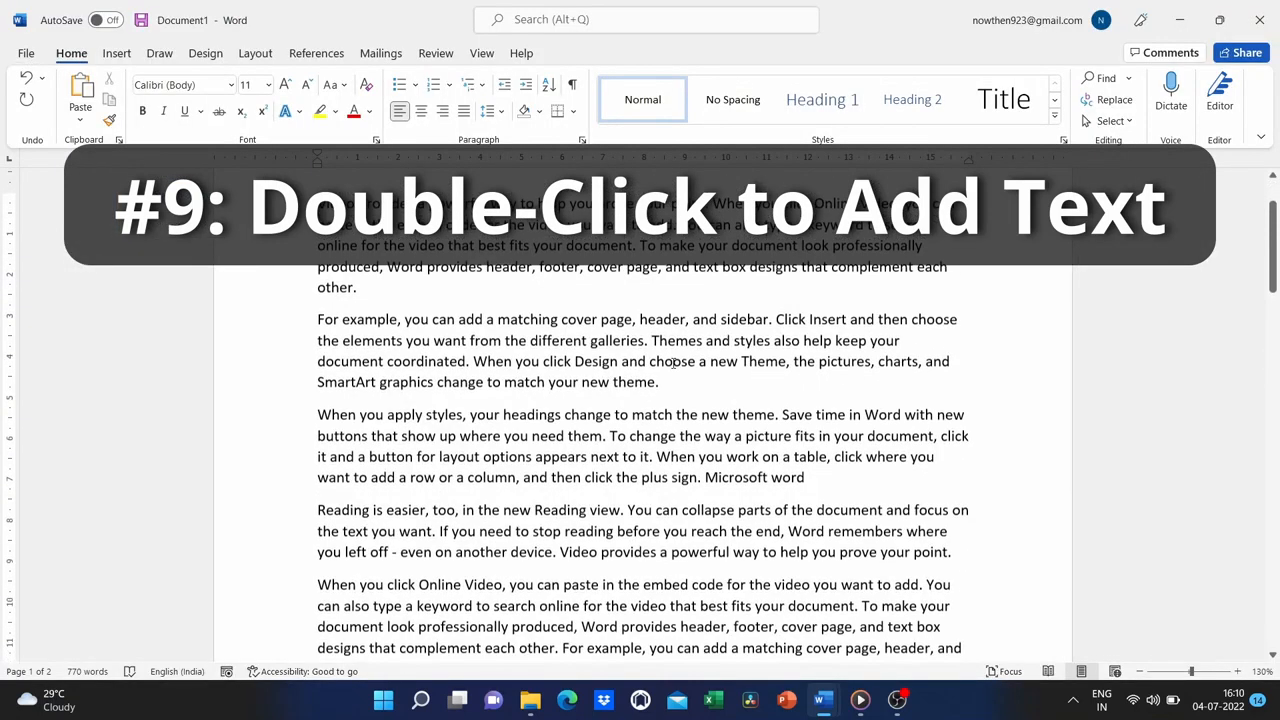
double_click(705, 317)
scroll(689, 430, "down", 1)
scroll(689, 432, "down", 5)
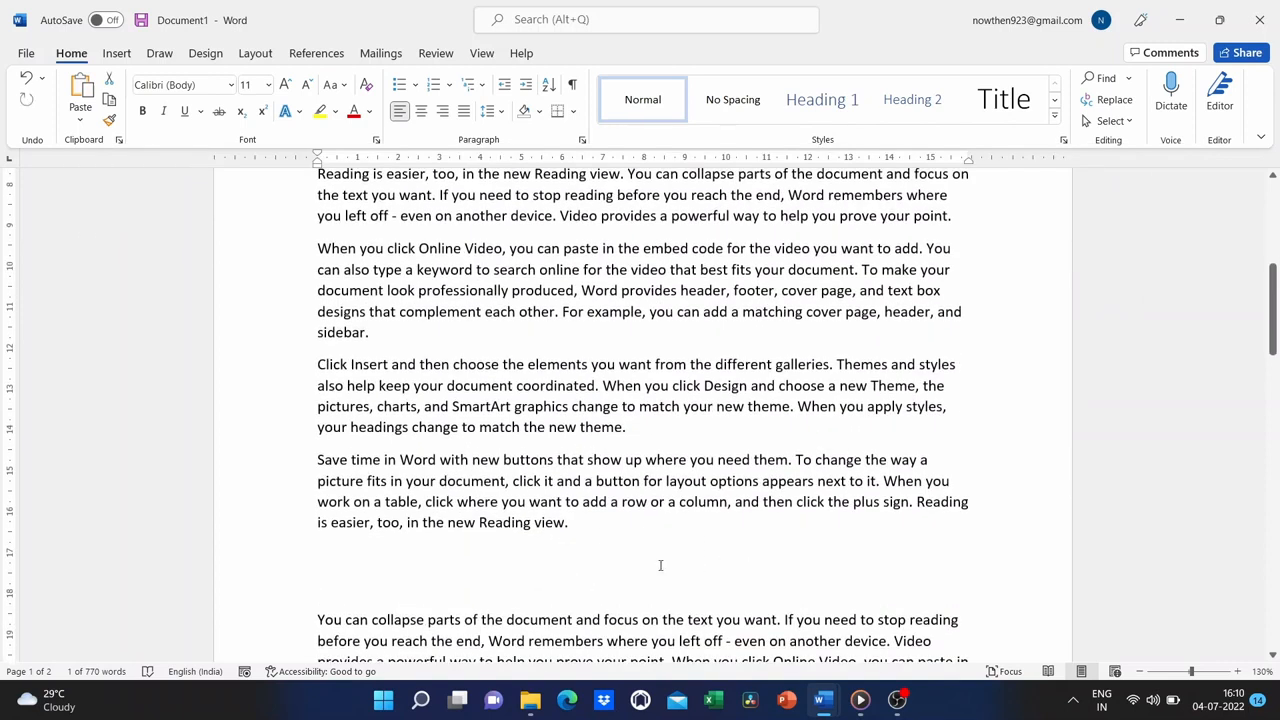
scroll(545, 520, "down", 1)
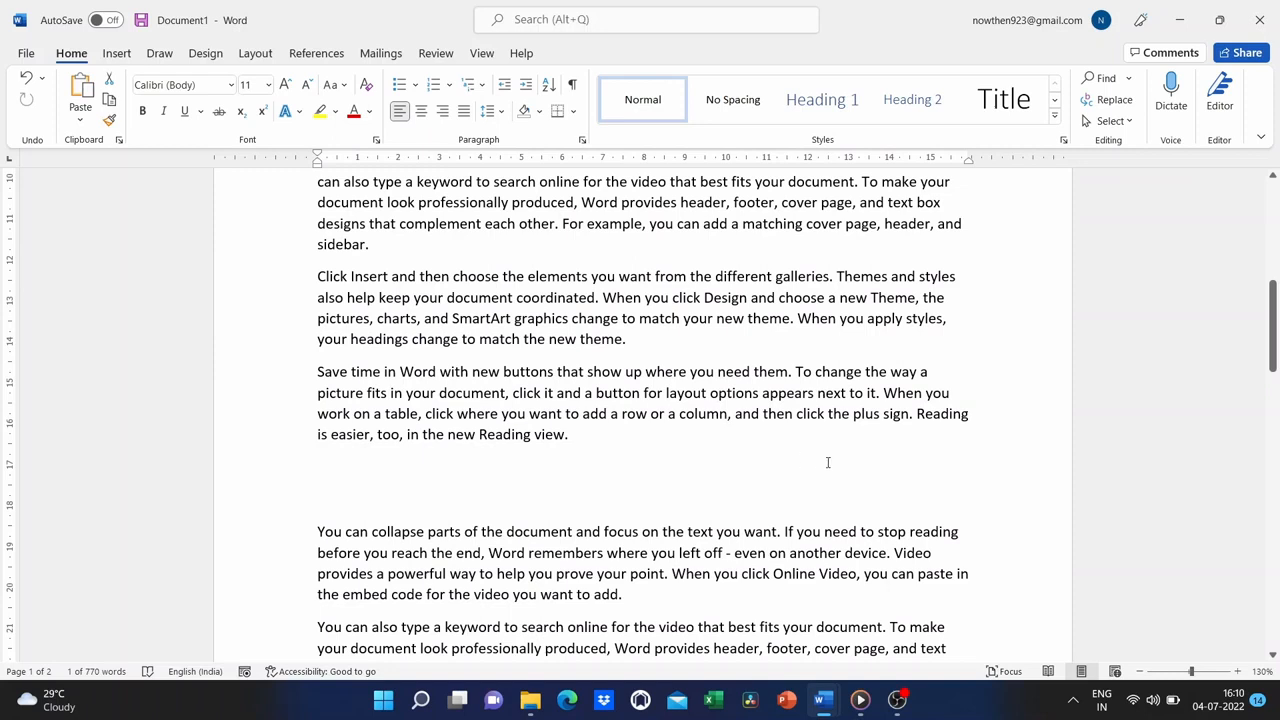
triple_click(760, 460)
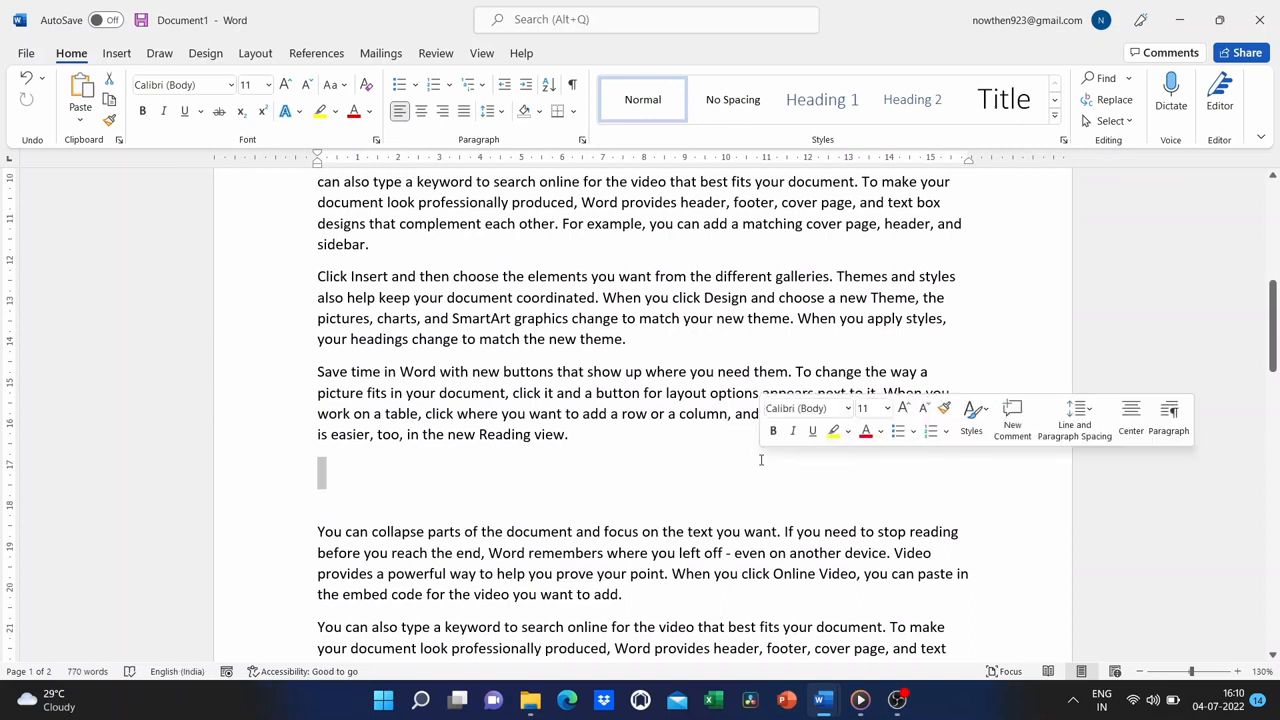
left_click(756, 476)
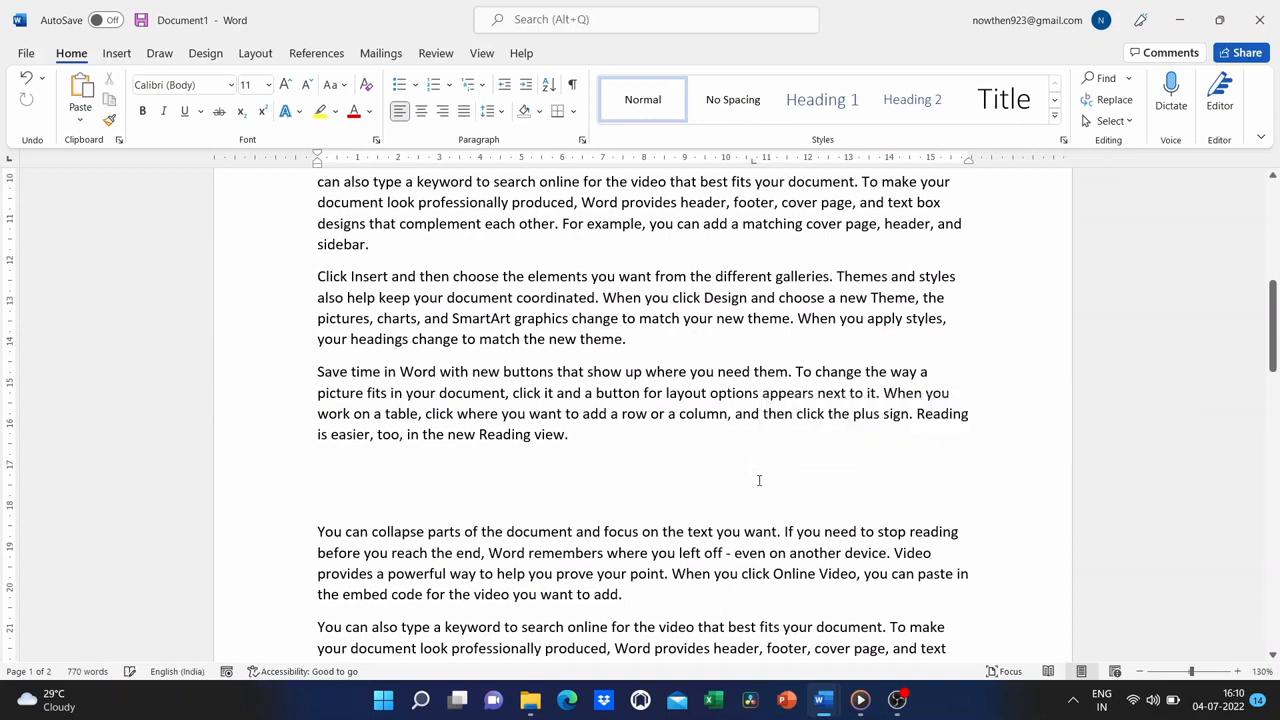
type("jnsdjknjnnfjsb")
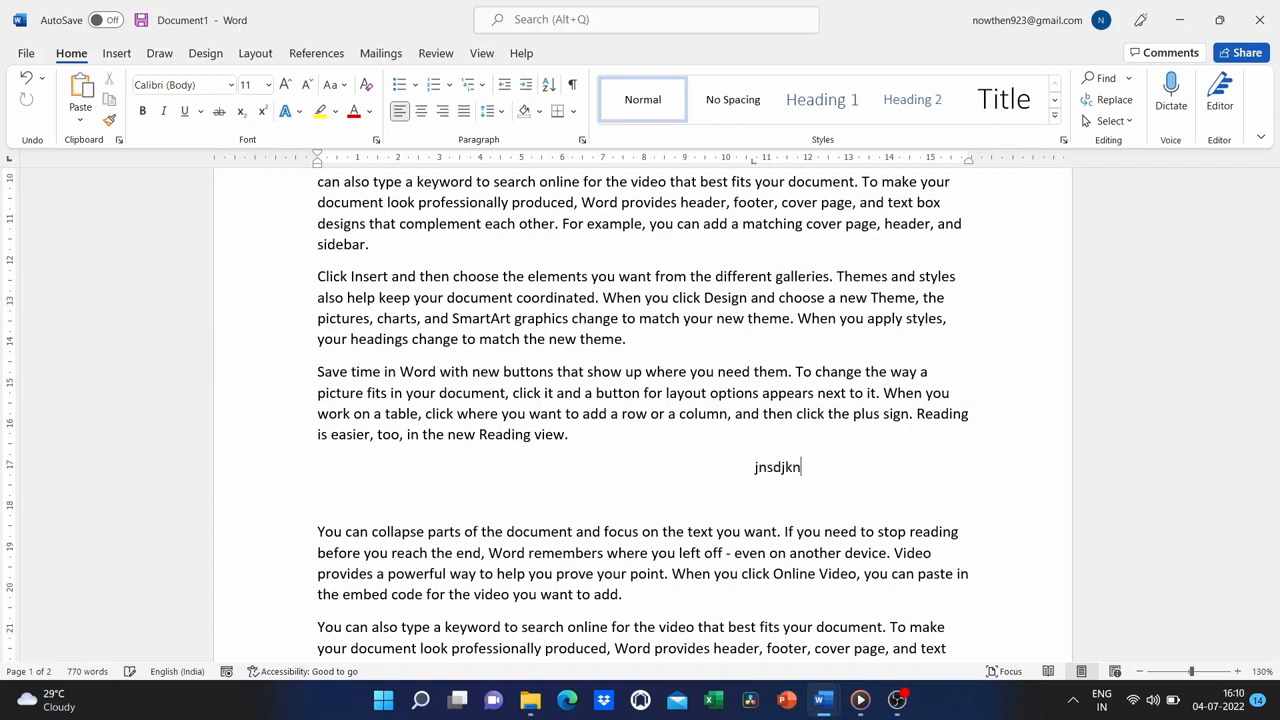